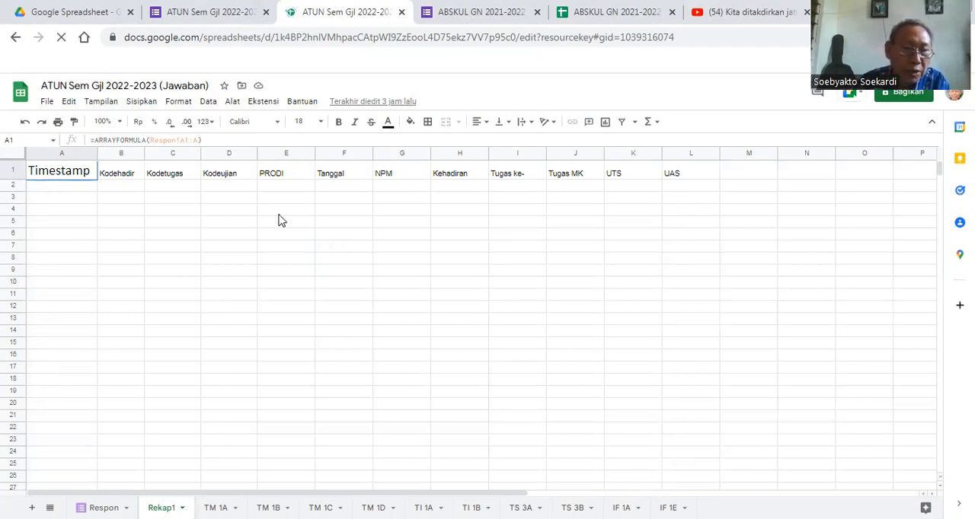
- Check the responses of the ATUN Sem Gjl 2022-2023 form, and return to its response spreadsheet
click(200, 12)
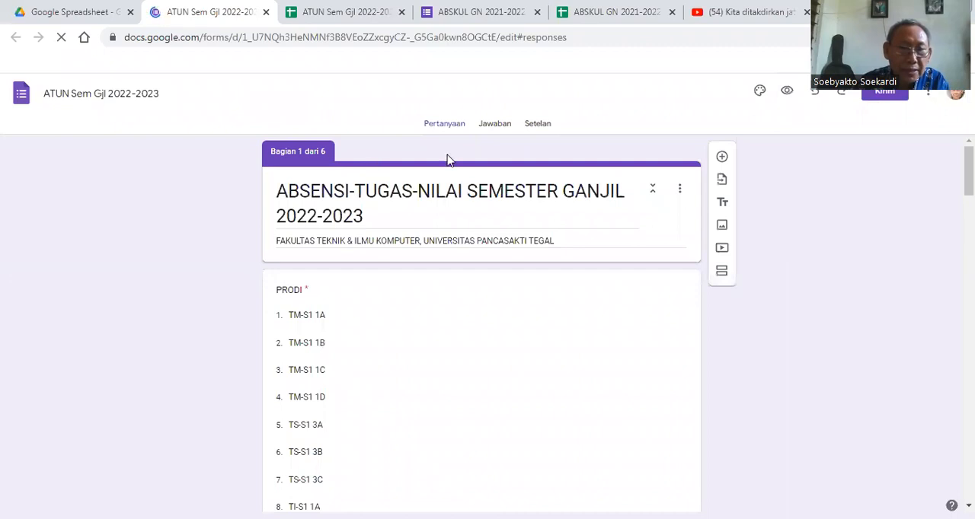
click(496, 130)
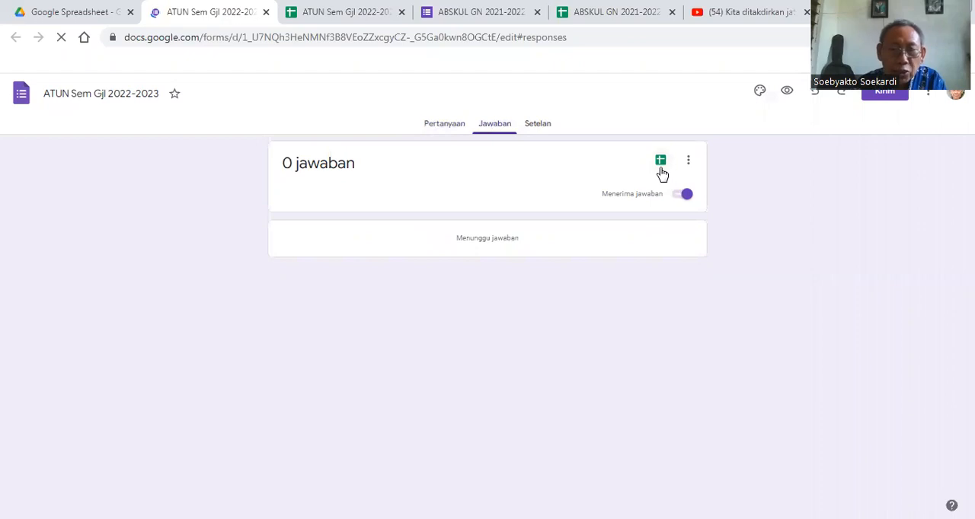
click(339, 26)
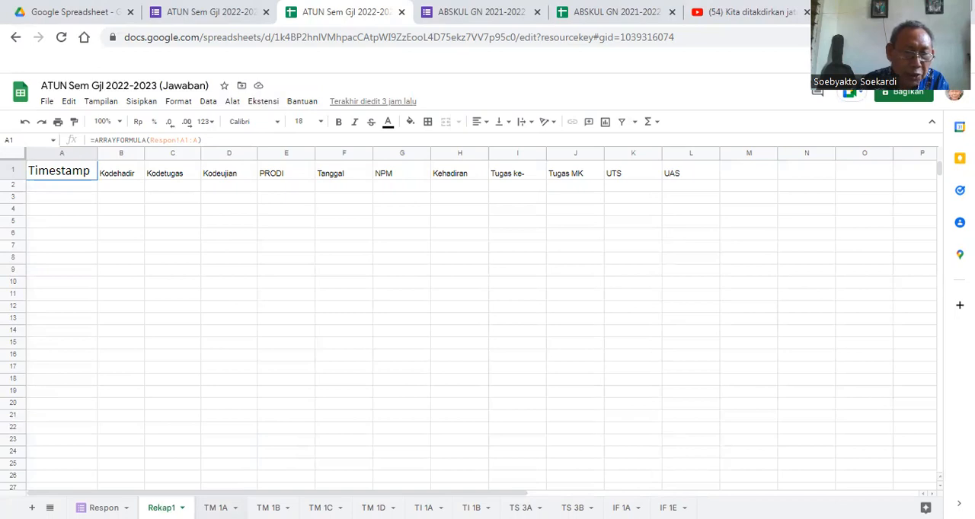
- Examine the TM 1A sheet from the attendance list across to the grade and assignment tables
click(217, 508)
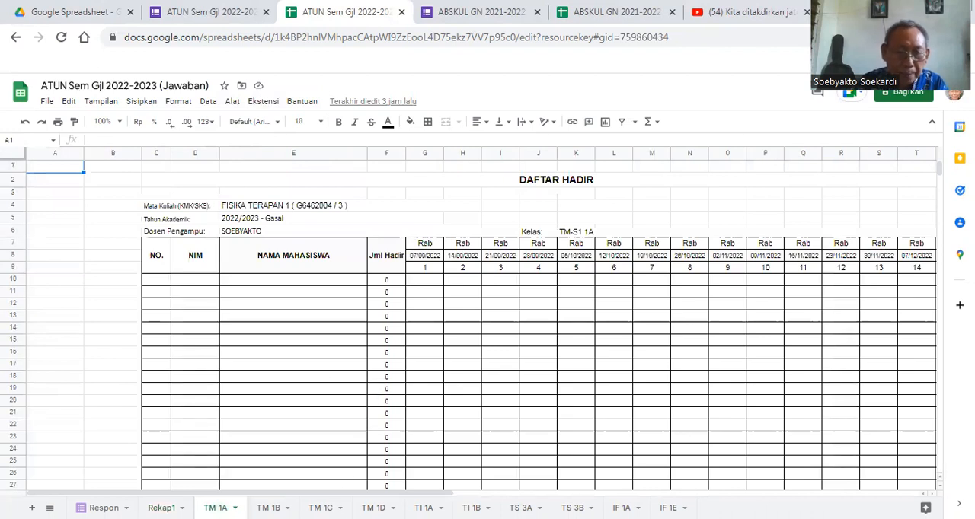
scroll(481, 320, right, 10)
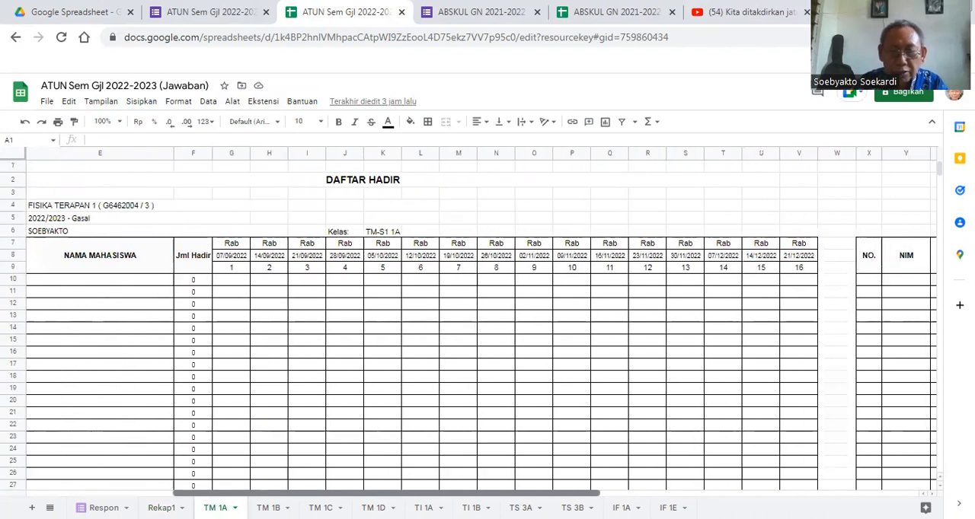
scroll(482, 320, right, 3)
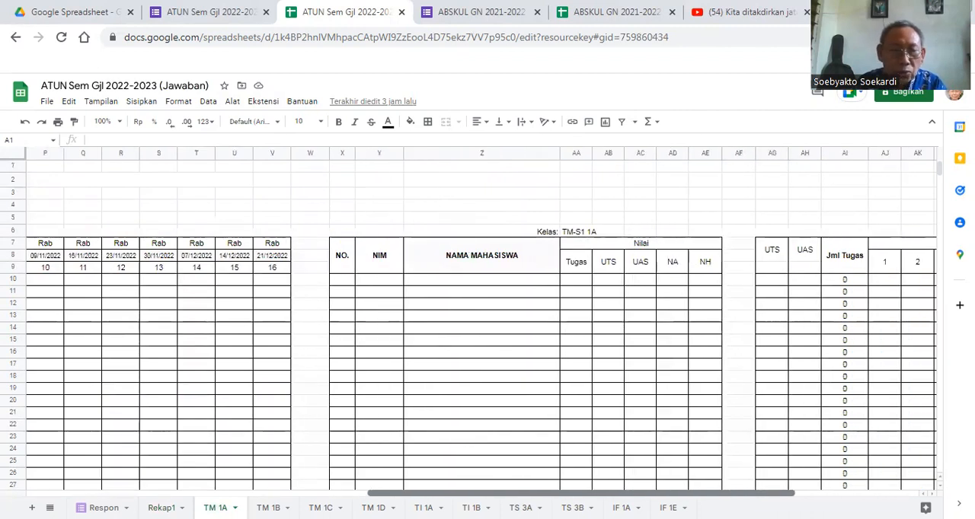
scroll(481, 320, right, 3)
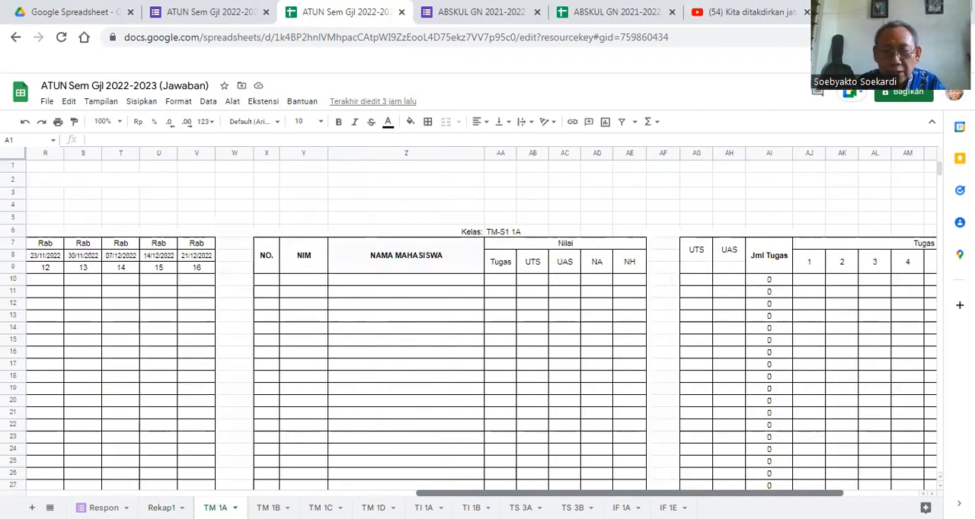
scroll(481, 320, right, 3)
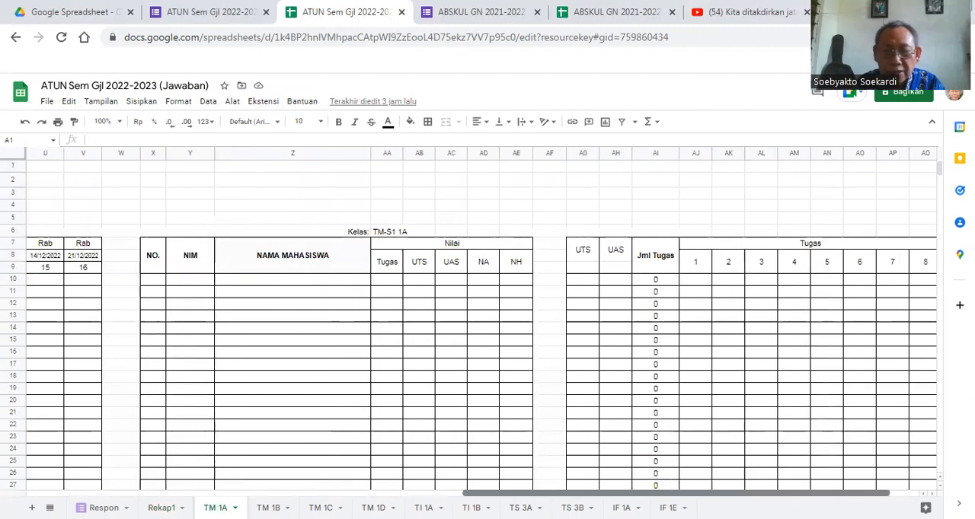
mouse_move(677, 493)
mouse_down()
mouse_move(704, 493)
mouse_move(675, 493)
mouse_up()
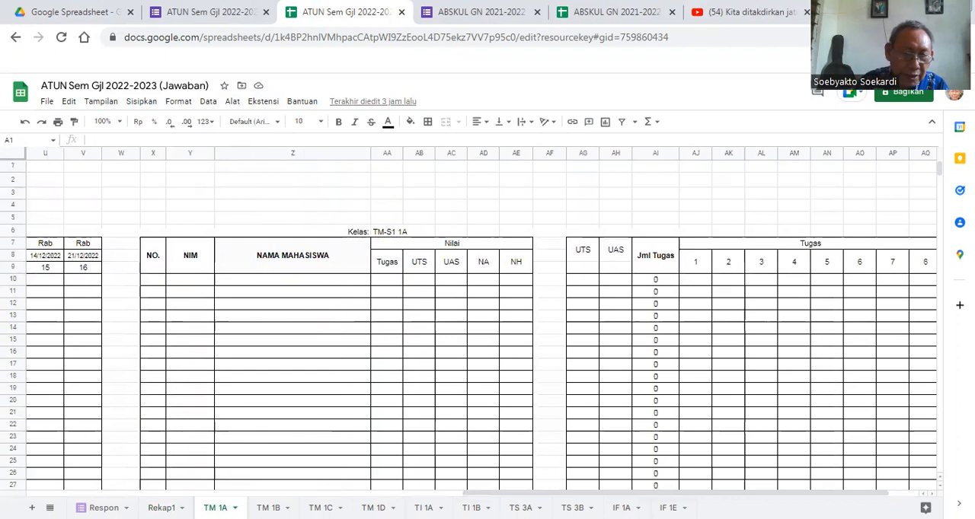
- Look through the class attendance lists on the TM 1B, TM 1C and TI 1A sheets
click(268, 507)
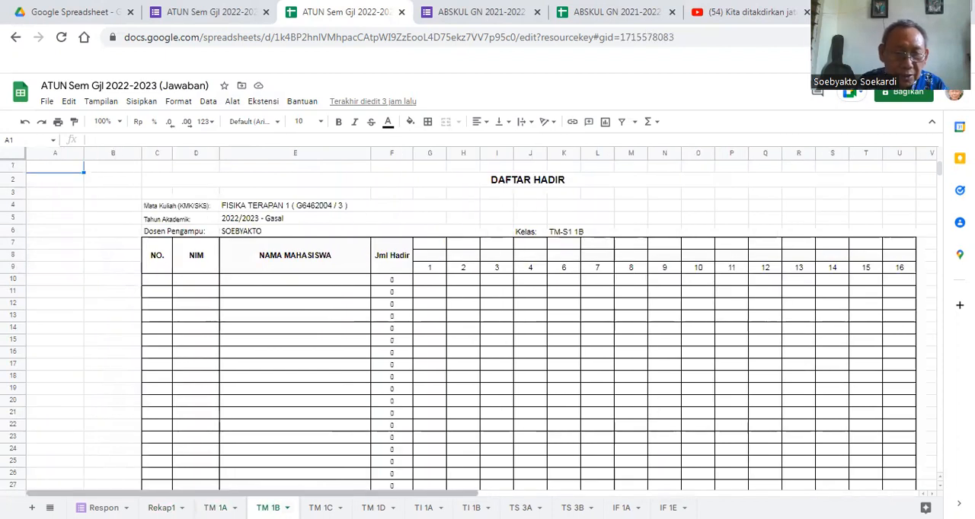
drag(365, 493, 397, 493)
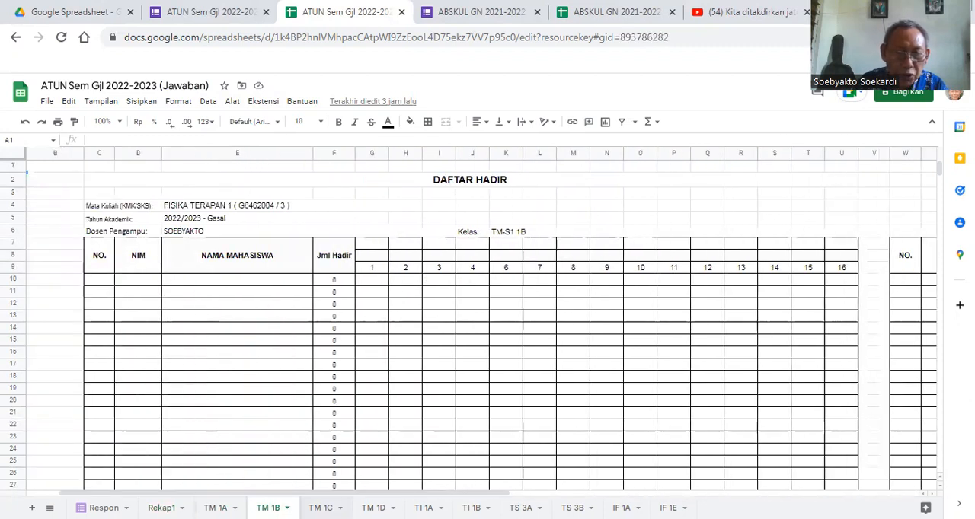
click(321, 508)
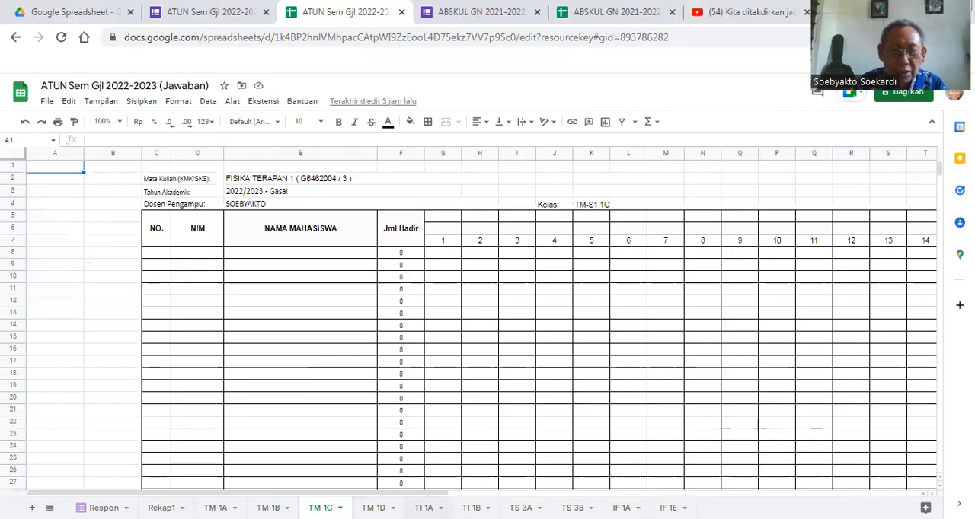
click(423, 508)
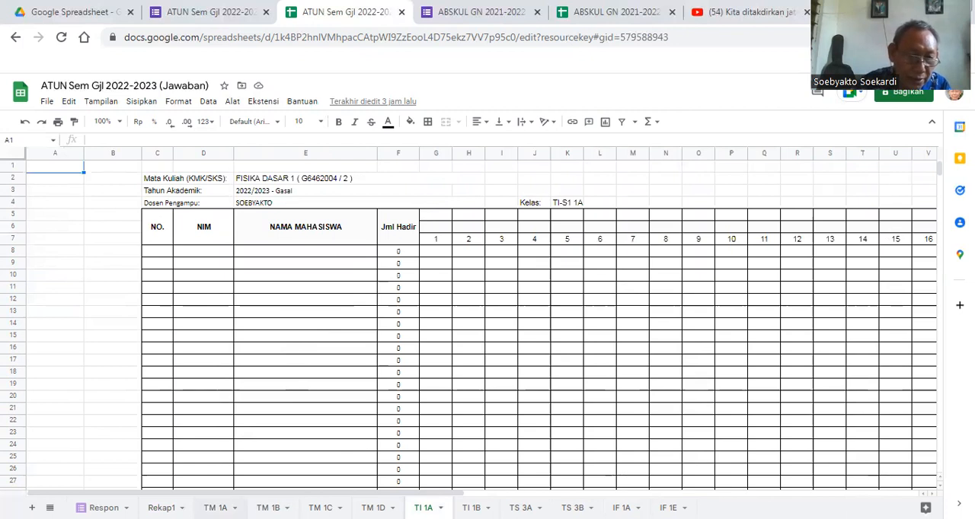
- Display the attendance formula in cell G10 of the TM 1A sheet, enlarged to 110% browser zoom
click(217, 509)
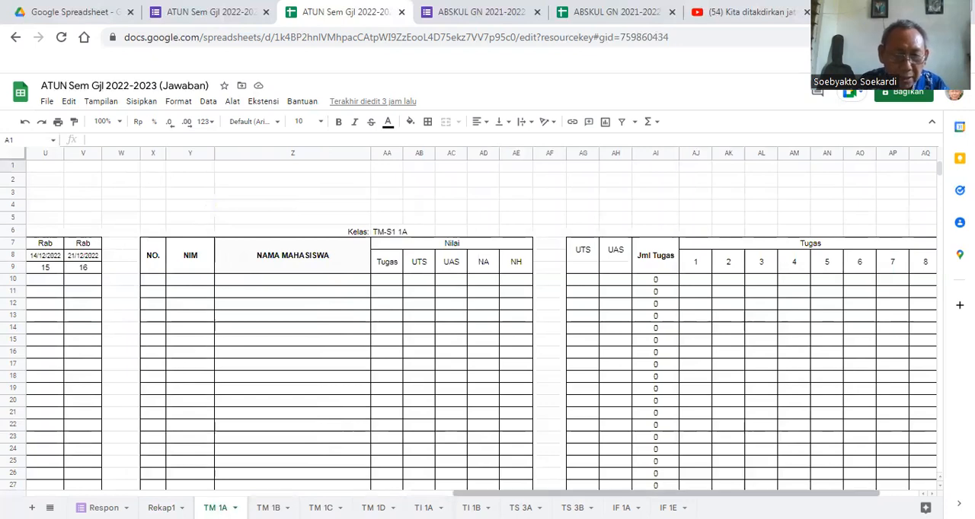
drag(461, 493, 110, 483)
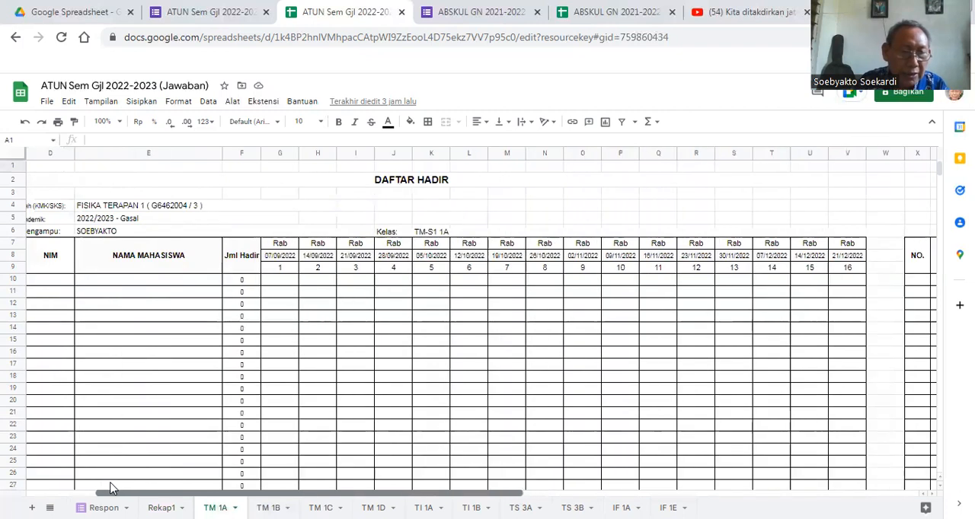
click(277, 280)
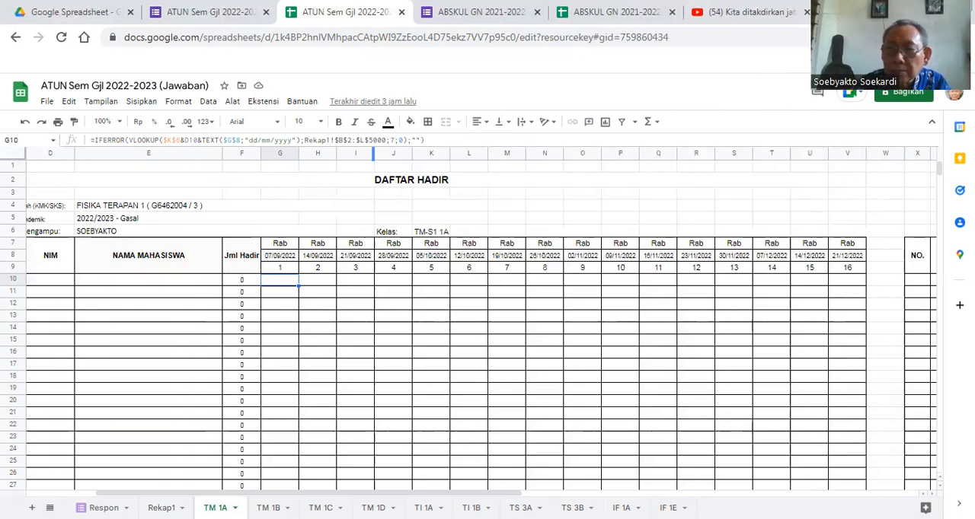
click(961, 38)
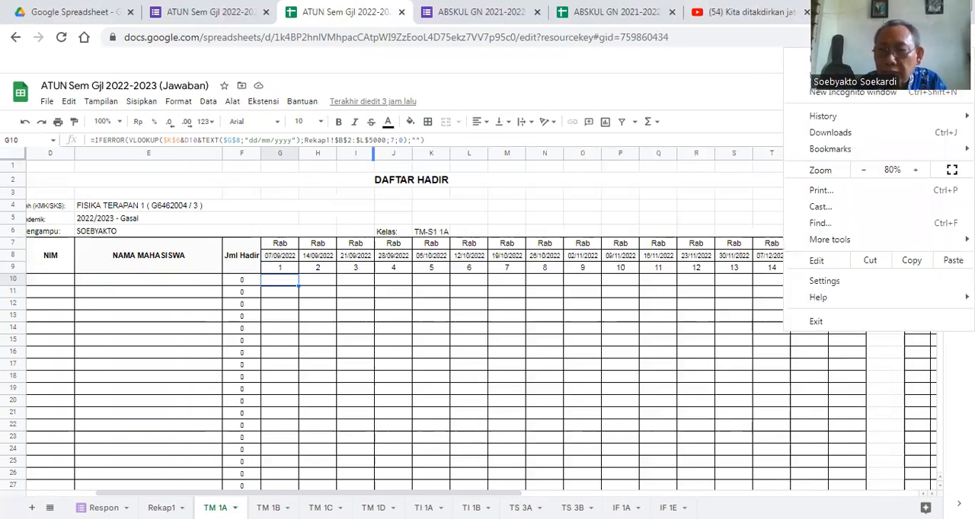
click(917, 170)
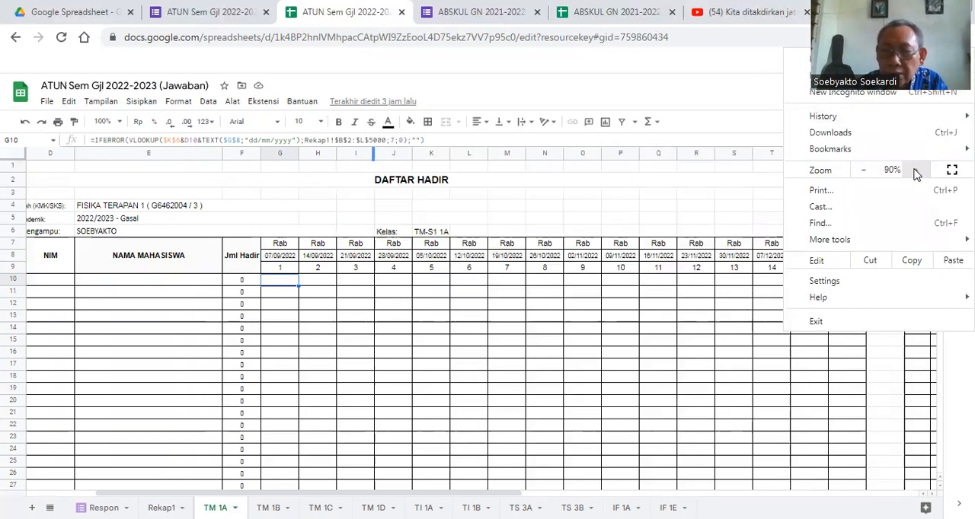
click(916, 170)
click(916, 171)
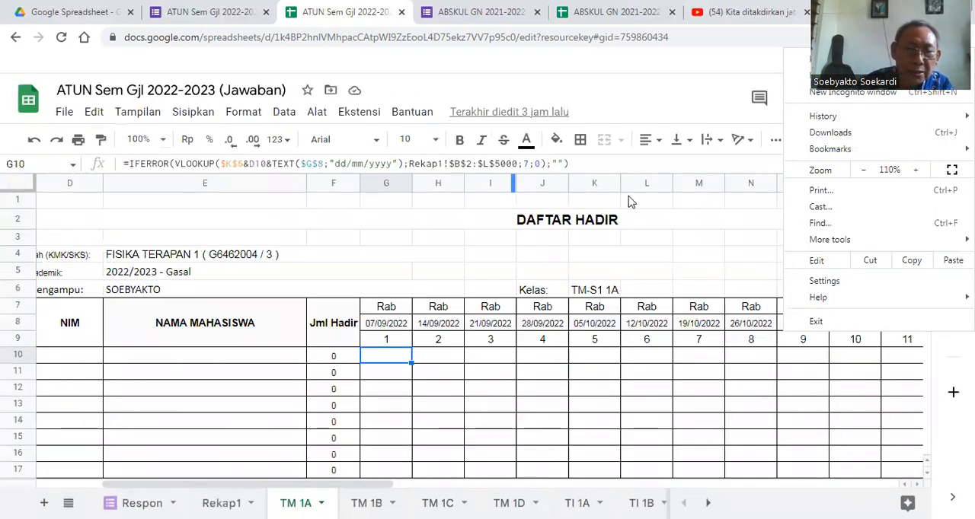
click(392, 220)
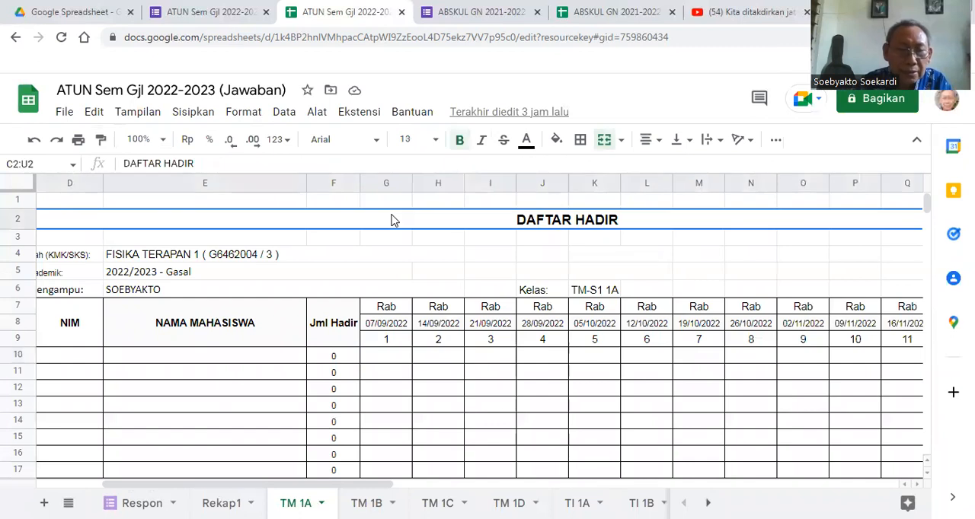
click(386, 358)
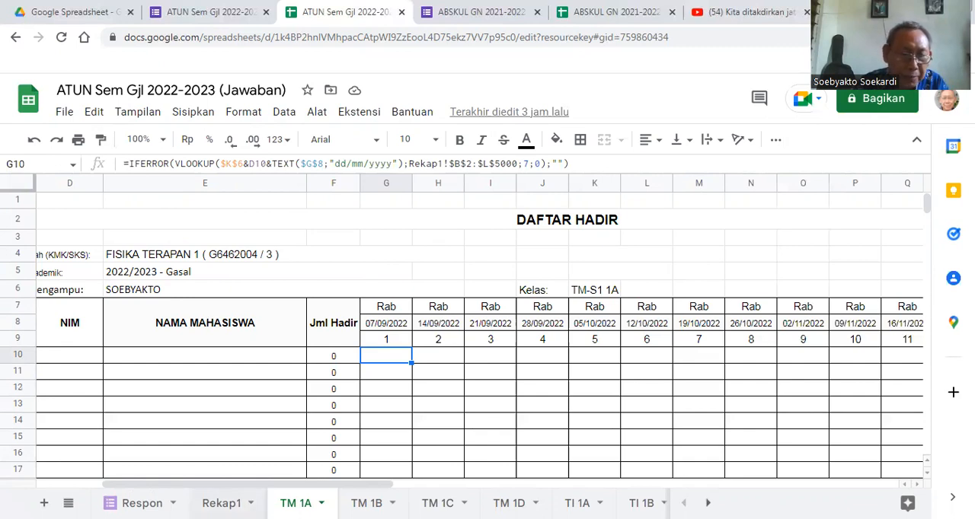
- Inspect the Kodehadir column on the Rekap1 sheet and the array formula in its cell B2
click(221, 504)
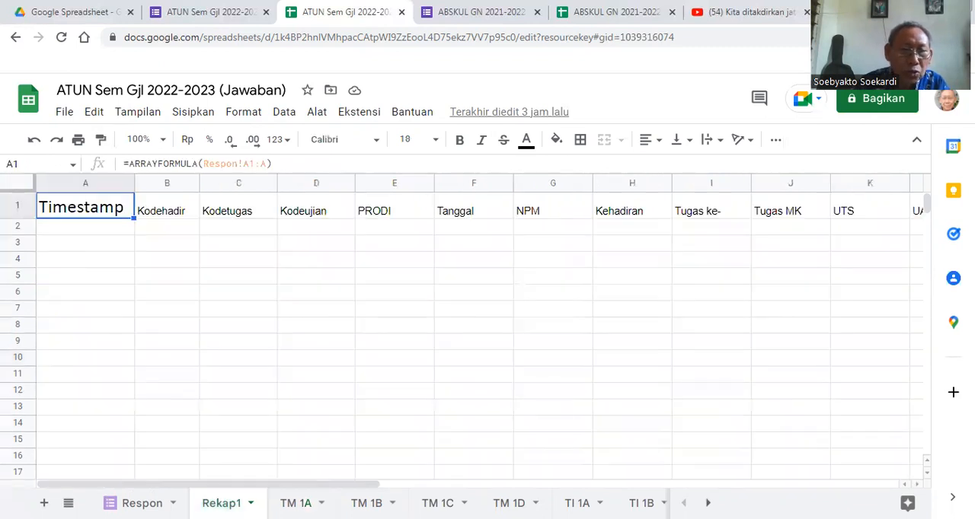
click(160, 217)
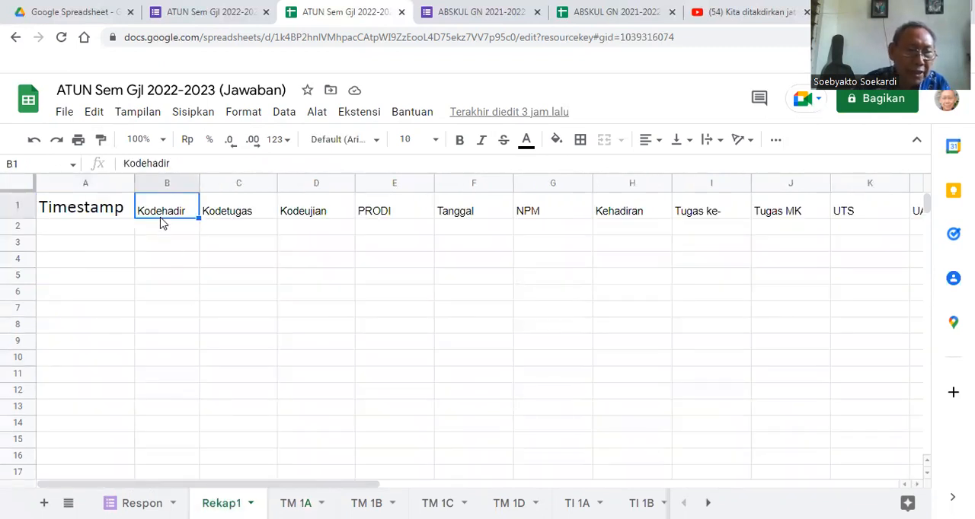
click(159, 185)
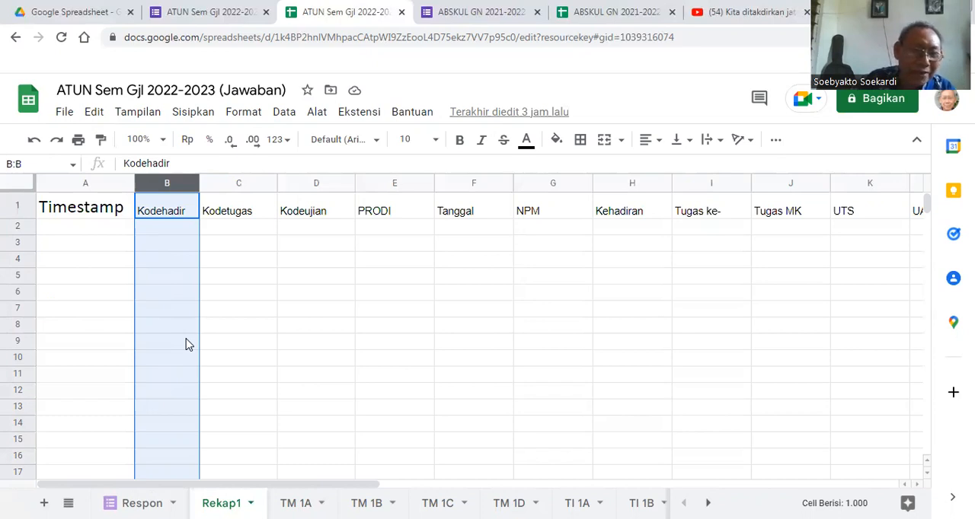
click(246, 282)
click(176, 231)
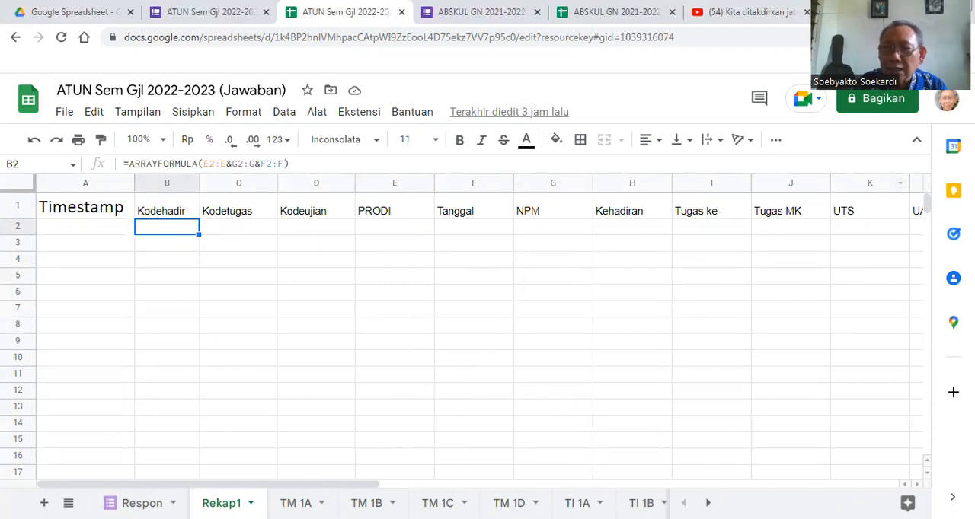
- Set the browser zoom to 100% and redisplay the Kodehadir formula in cell B2 of Rekap1
click(961, 37)
click(863, 170)
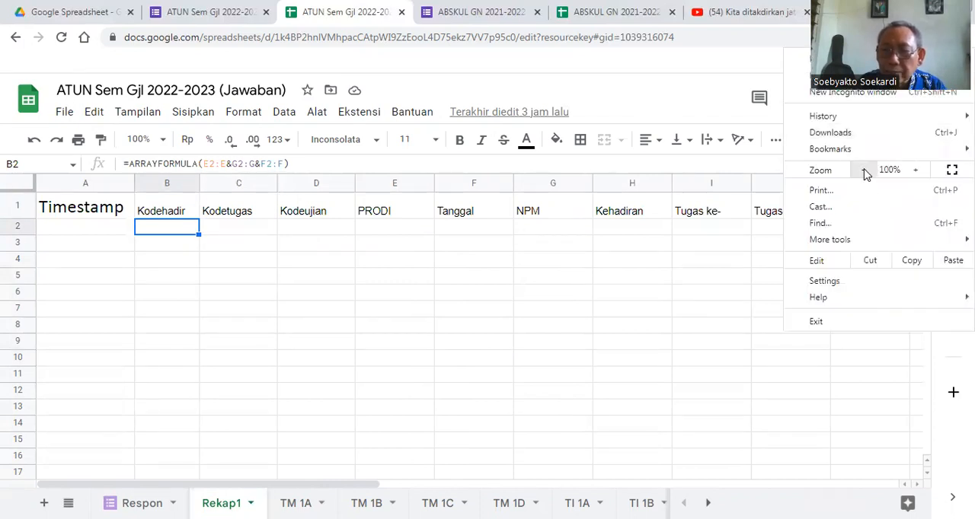
click(720, 308)
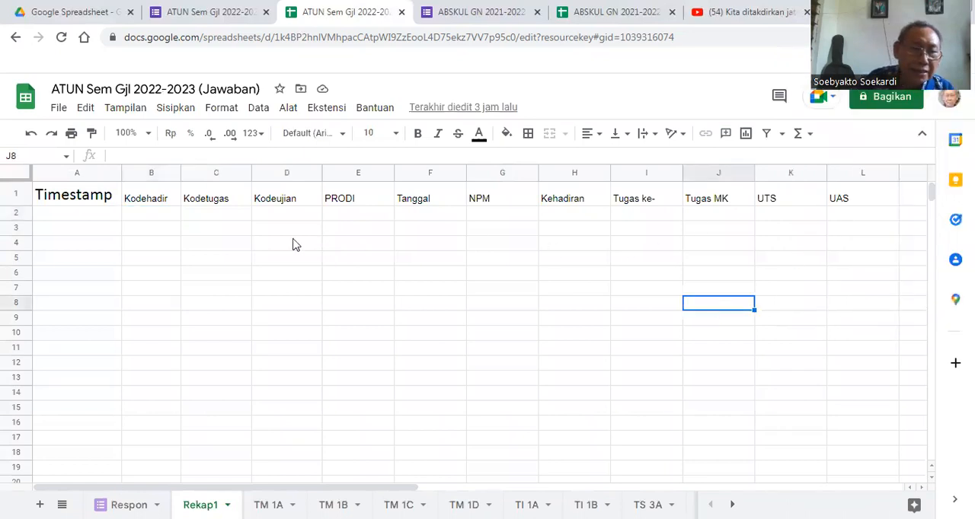
click(149, 216)
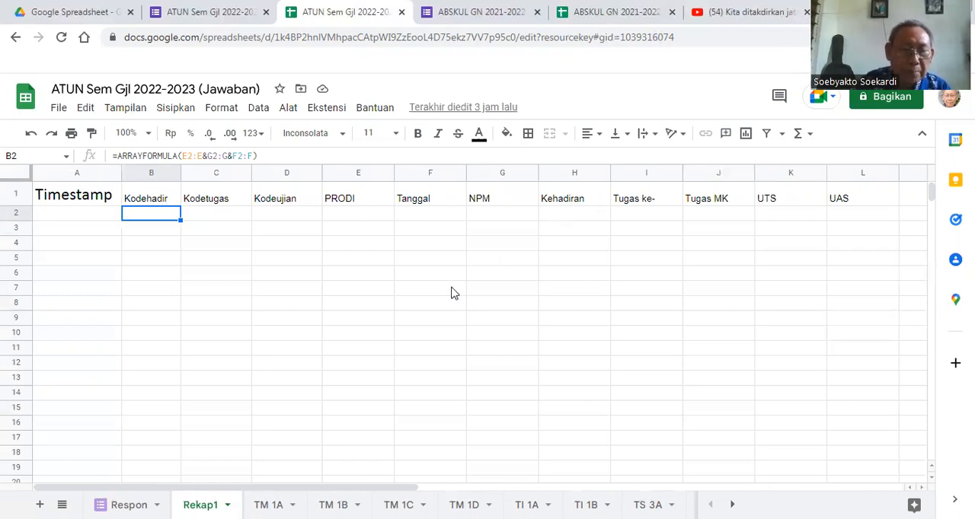
- Re-enter the class reference in the VLOOKUP formula of TM 1A cell G10 as the absolute reference $K$6, and reselect that cell
click(268, 506)
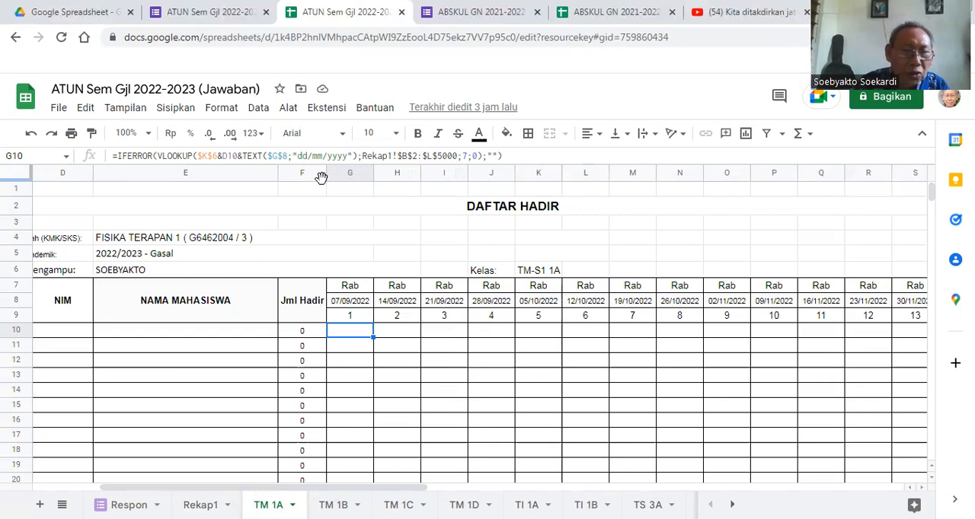
click(218, 156)
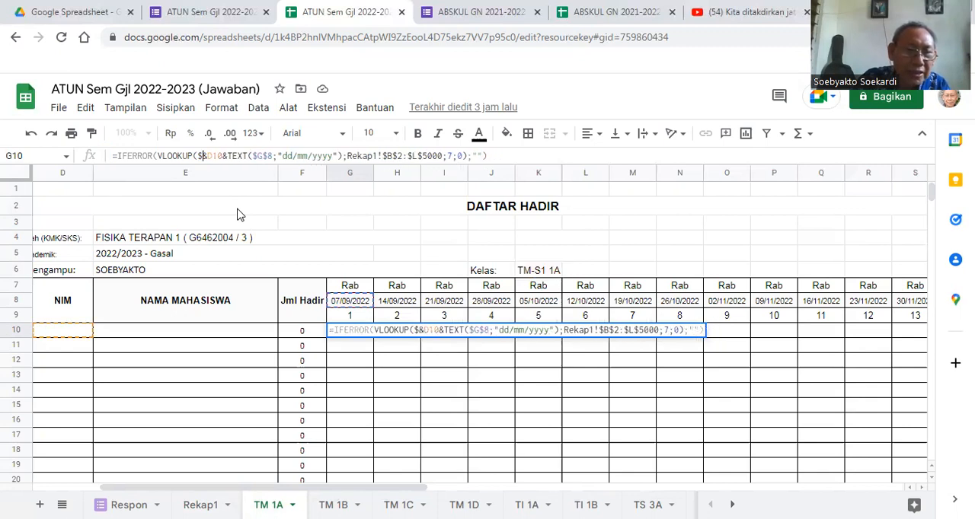
key(BackSpace)
key(BackSpace)
key(BackSpace)
key(BackSpace)
text(K)
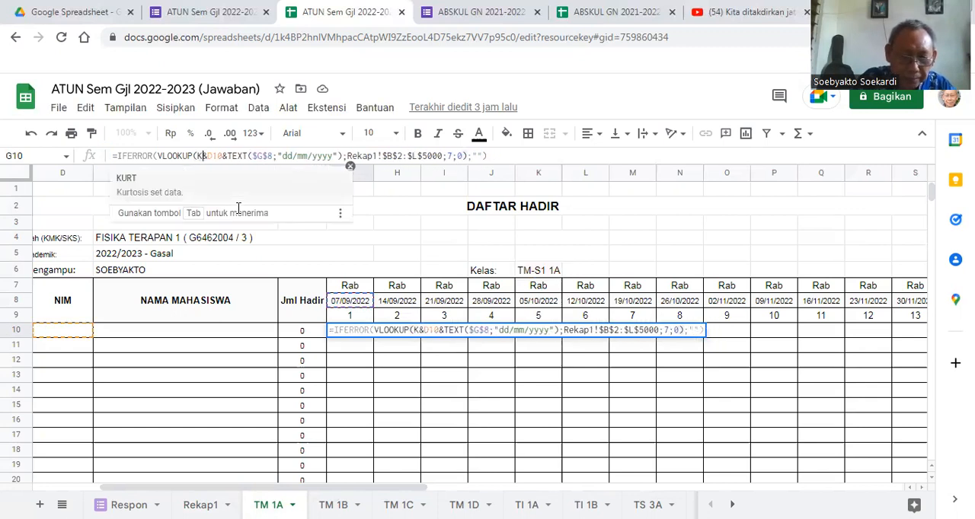
text(6)
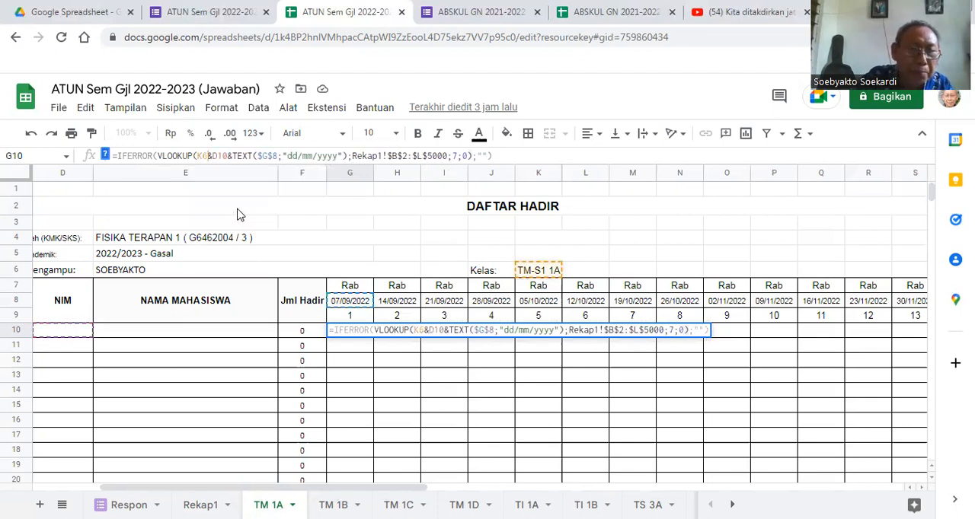
key(F4)
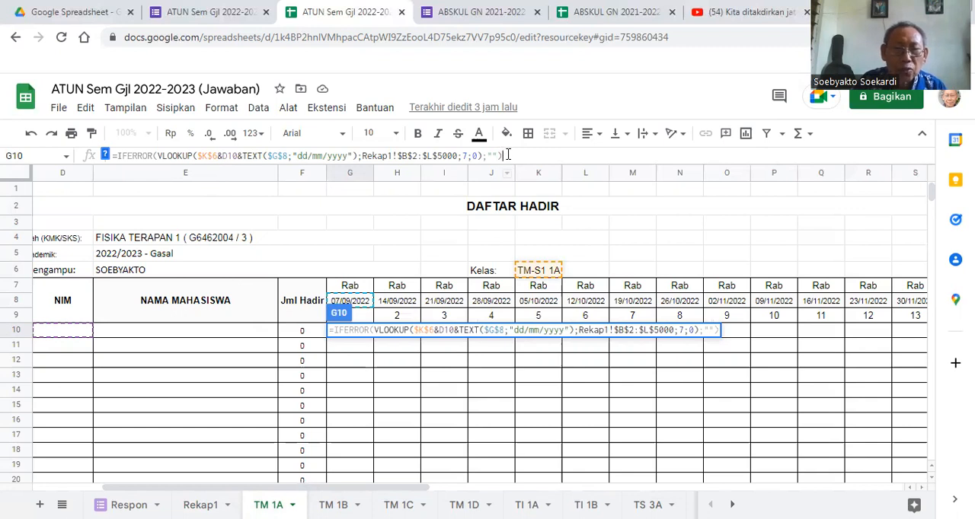
key(Return)
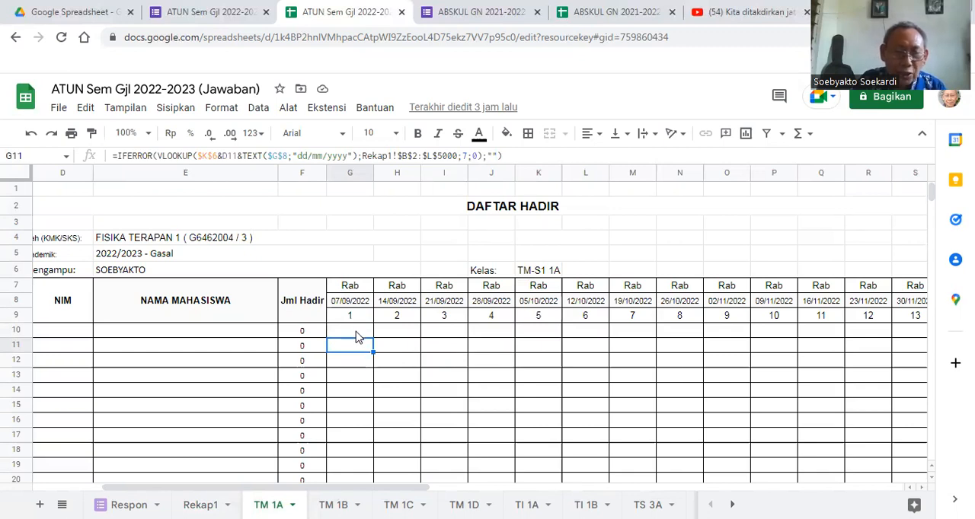
click(359, 335)
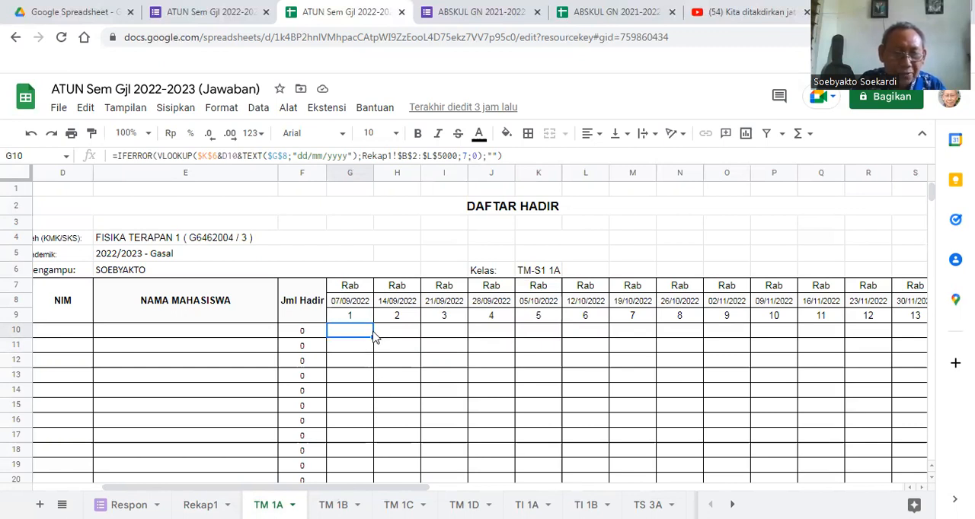
- Fill the attendance formula from G10 down through G32 on TM 1A, and inspect the copied formulas and the Jumlah Mahasiswa Hadir formula in G33
drag(374, 337, 371, 391)
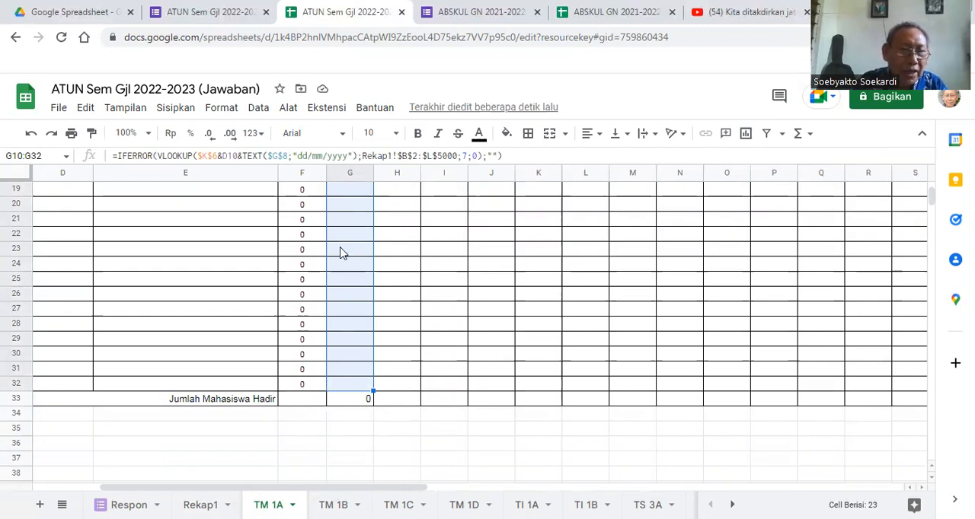
click(340, 253)
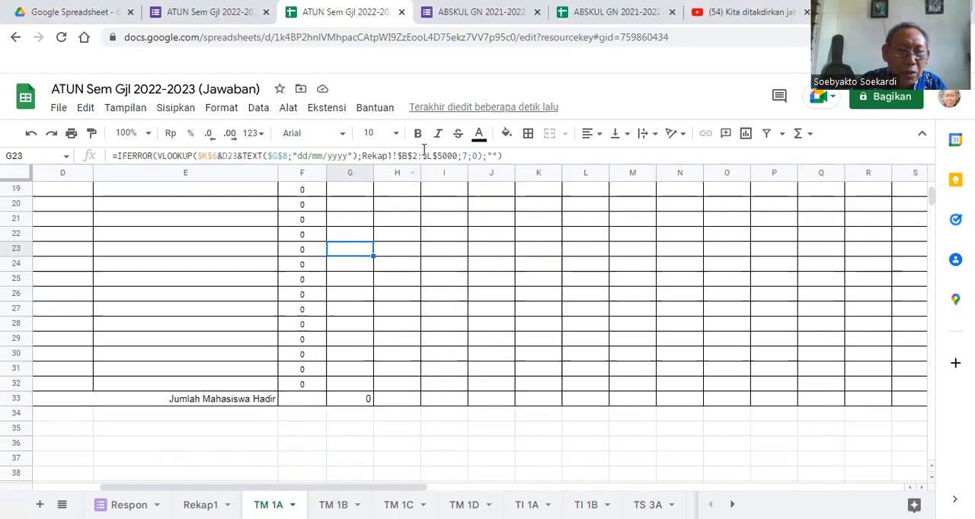
click(362, 338)
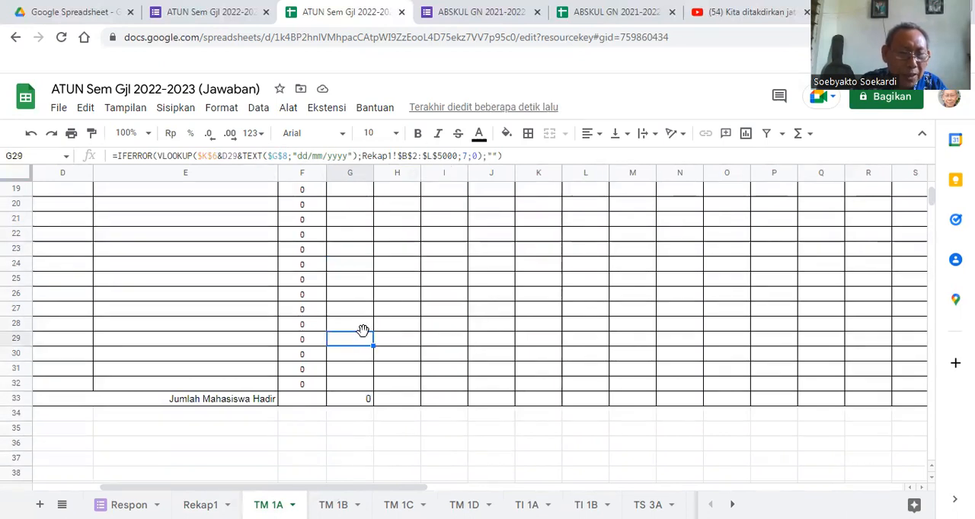
click(349, 401)
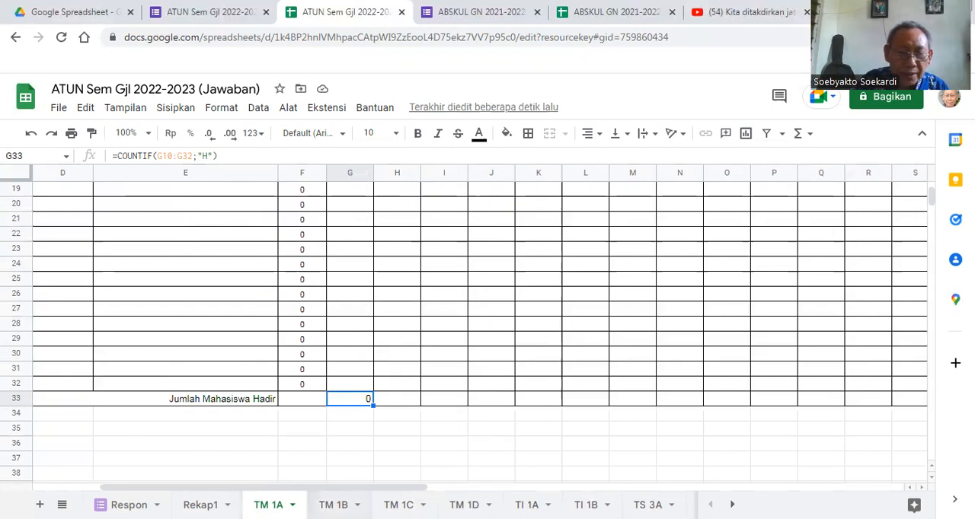
- Inspect the VLOOKUP formula for assignment 1 in cell AJ10 of TM 1A and compare it with the one in AJ13
drag(356, 491, 555, 489)
drag(632, 491, 790, 487)
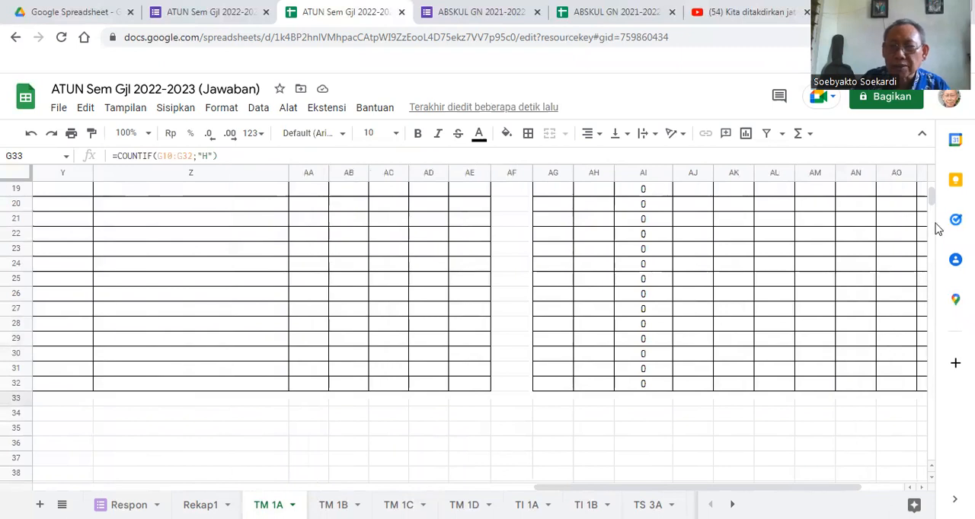
drag(931, 203, 931, 194)
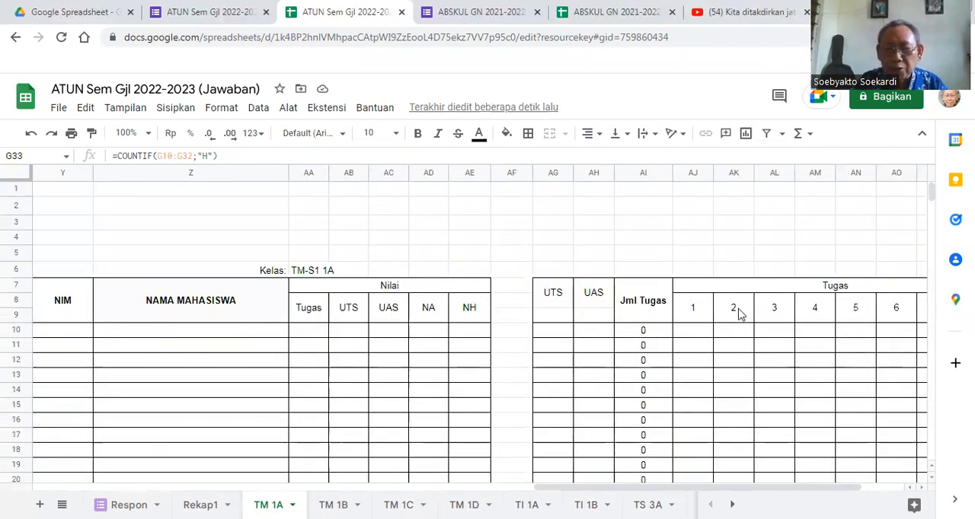
click(693, 335)
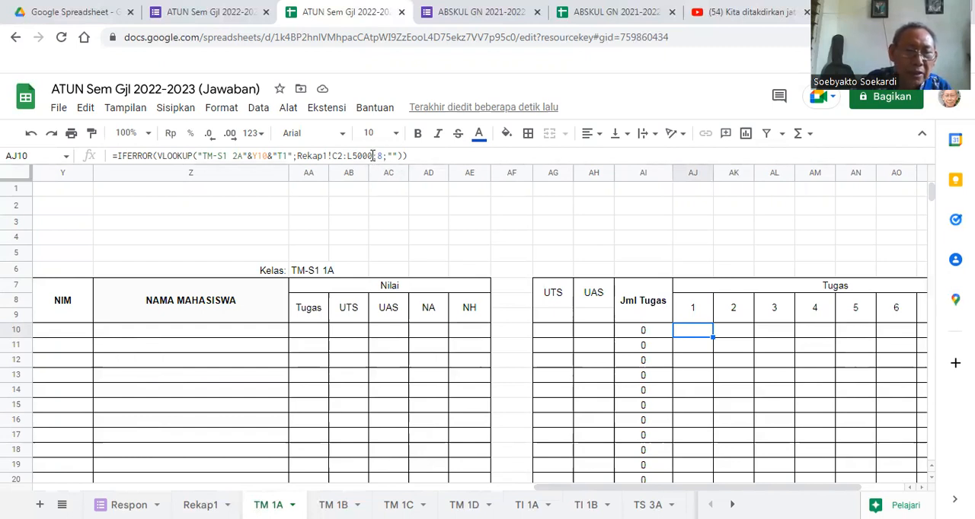
click(373, 155)
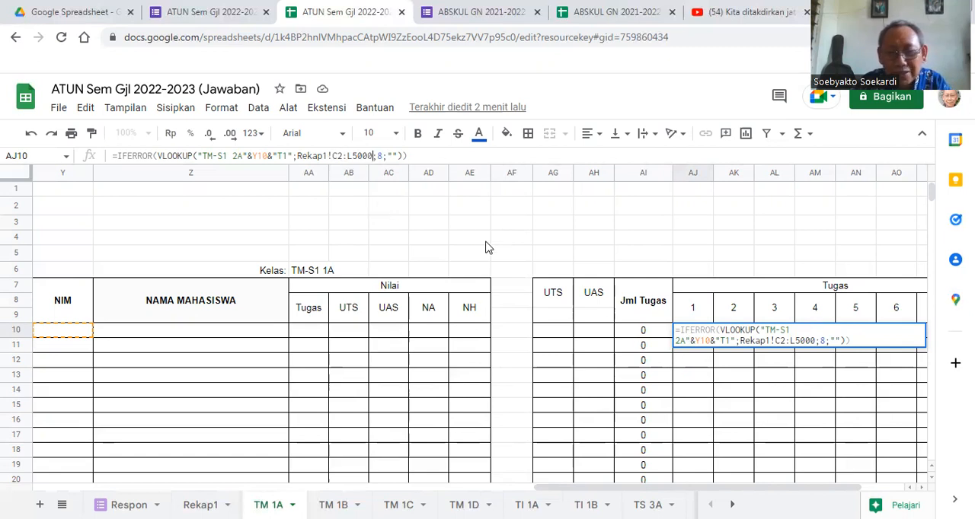
click(710, 376)
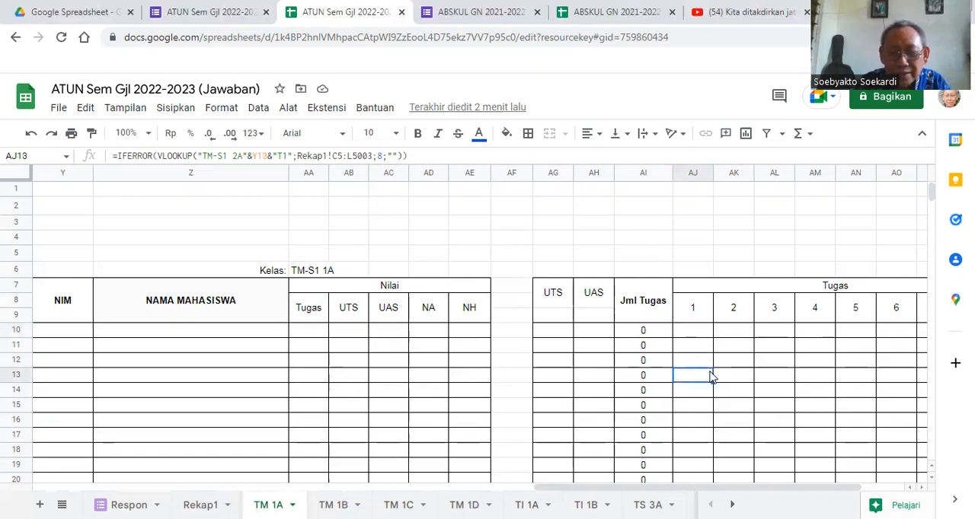
click(686, 333)
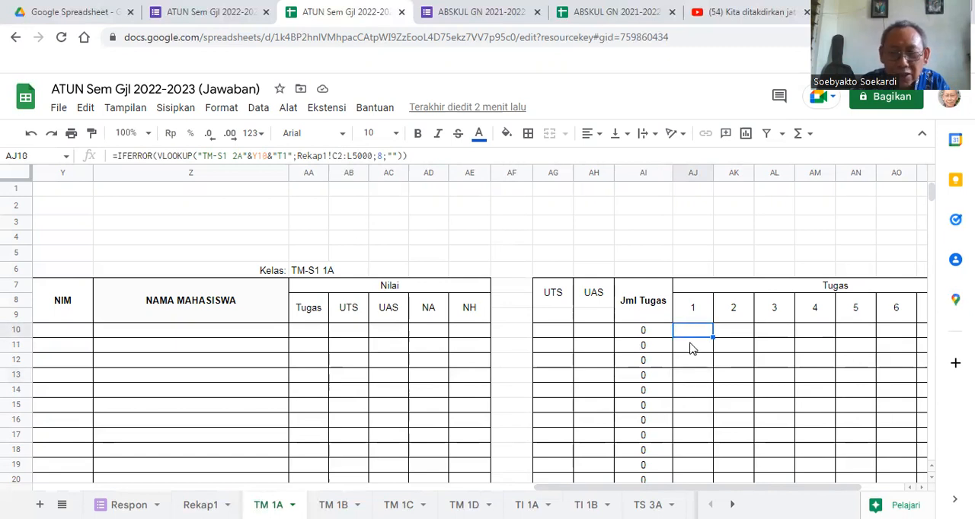
- Change the VLOOKUP range in cell AJ11 to Rekap1!C2:L5000
click(692, 347)
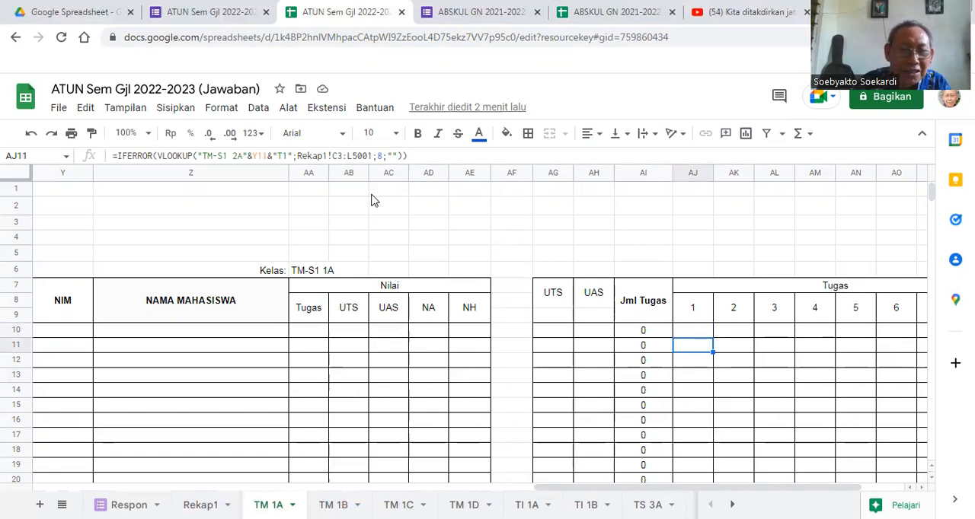
click(343, 156)
key(BackSpace)
text(2)
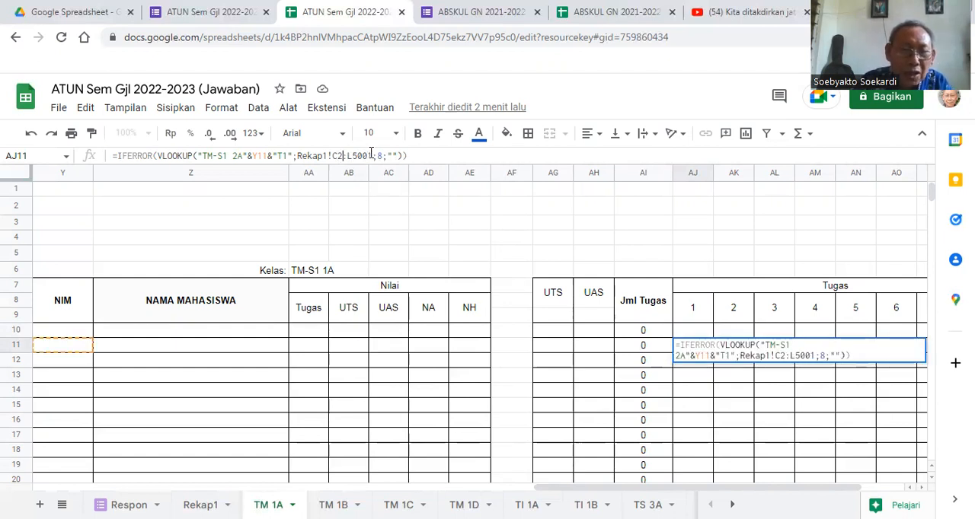
click(373, 155)
key(BackSpace)
text(0)
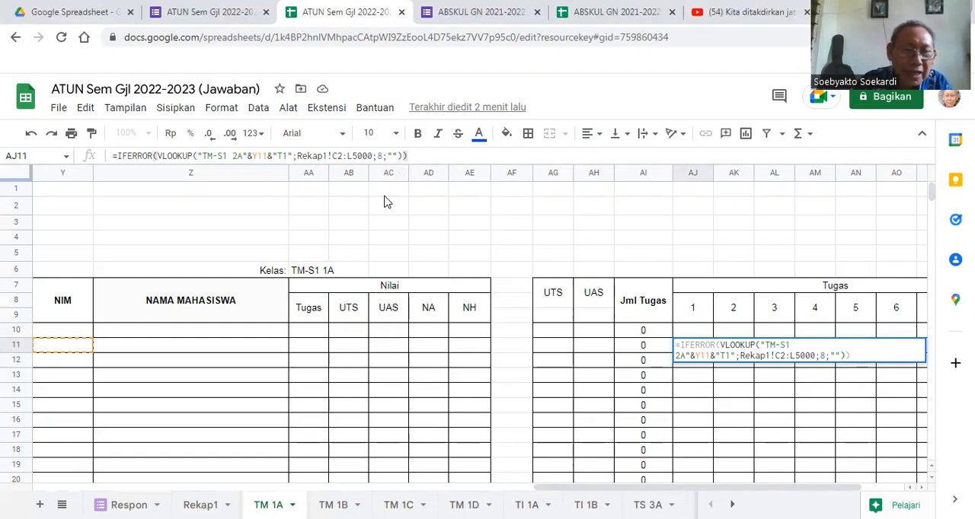
key(Return)
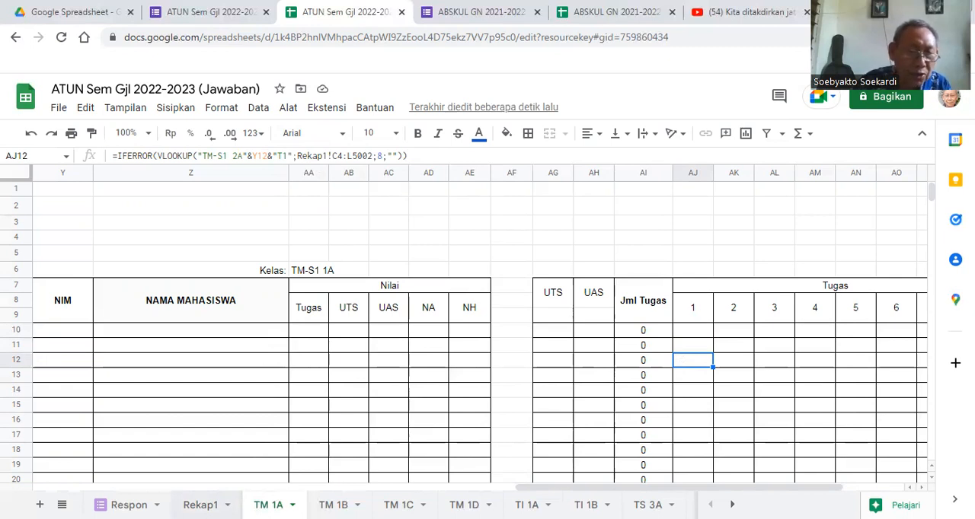
- Examine the Kodetugas array formula in Rekap1 cell C2 and the Tugas MK column alongside the assignment formula in TM 1A cell AJ10
click(201, 506)
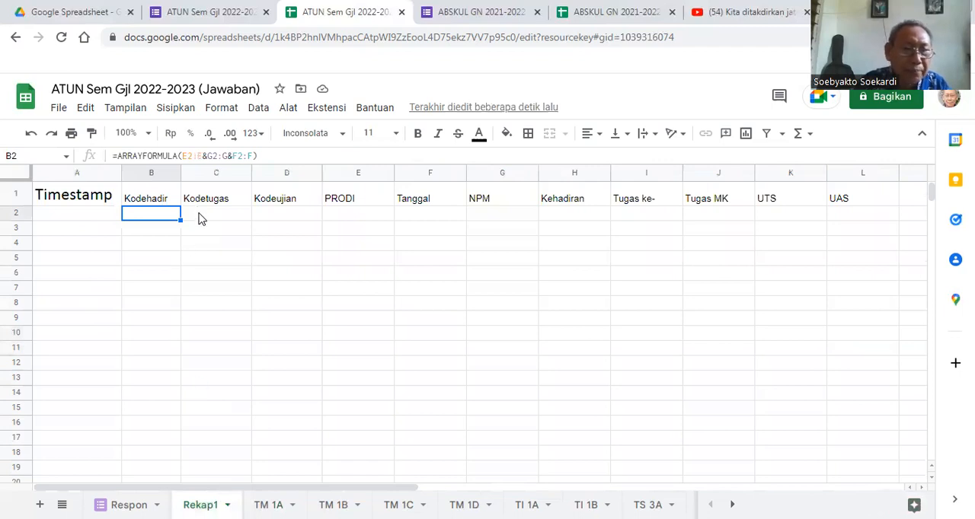
click(200, 218)
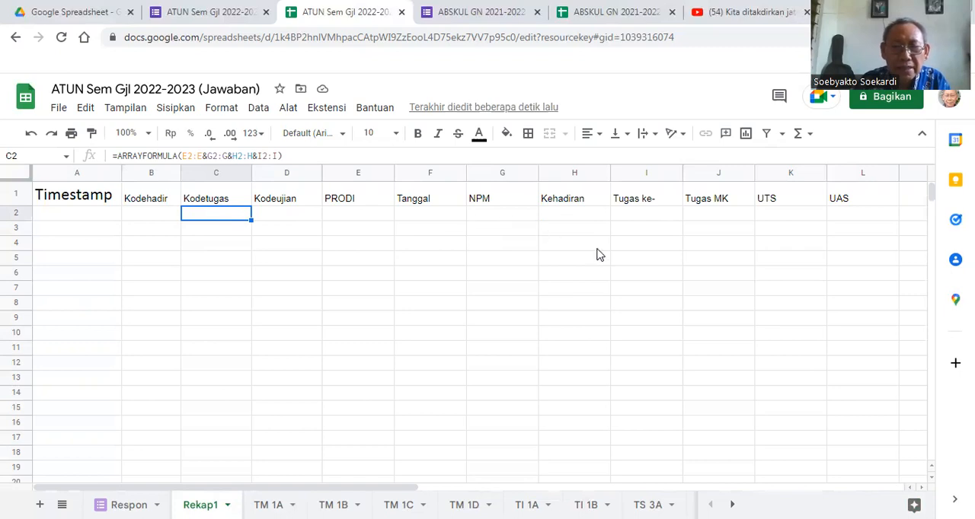
click(708, 221)
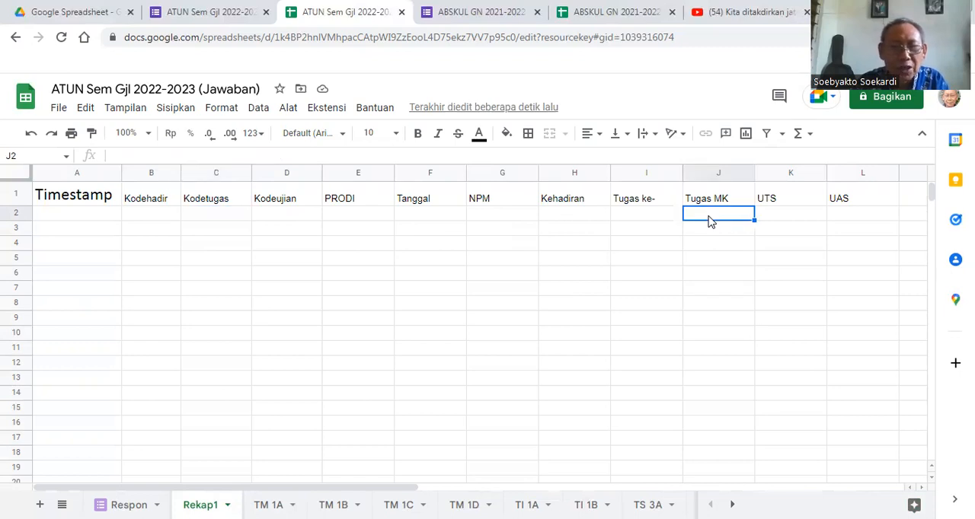
click(206, 214)
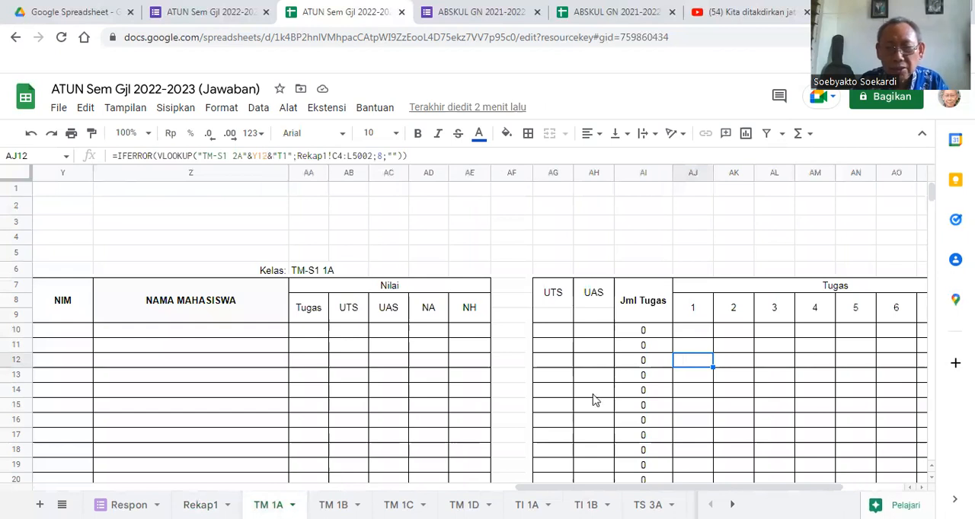
click(688, 335)
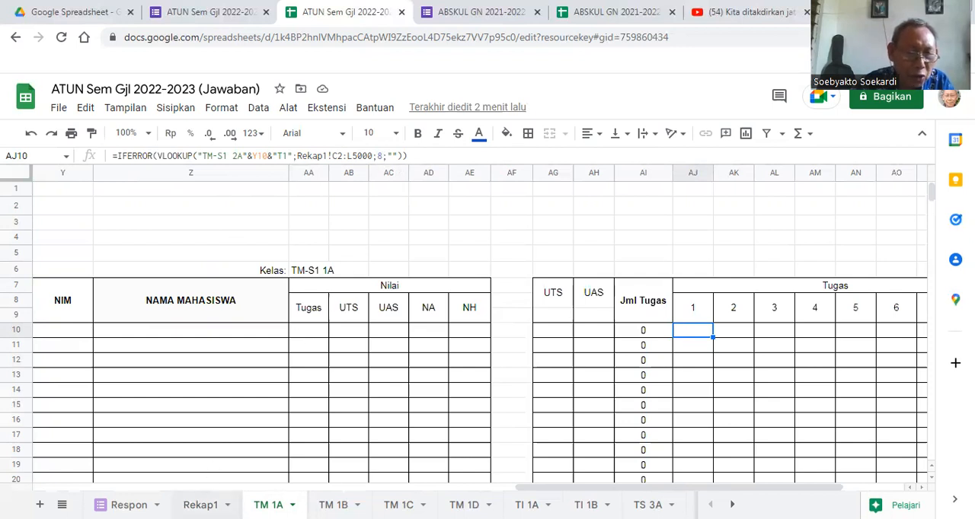
click(201, 505)
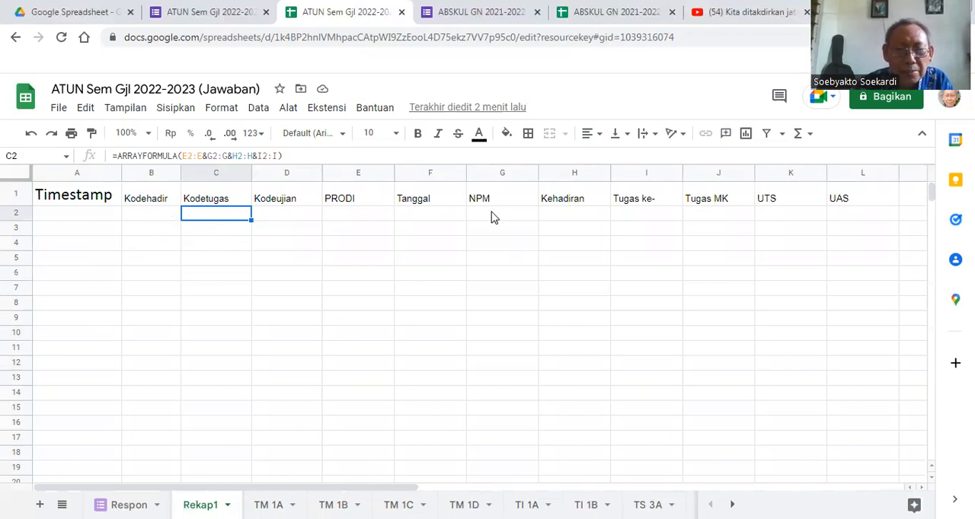
click(714, 218)
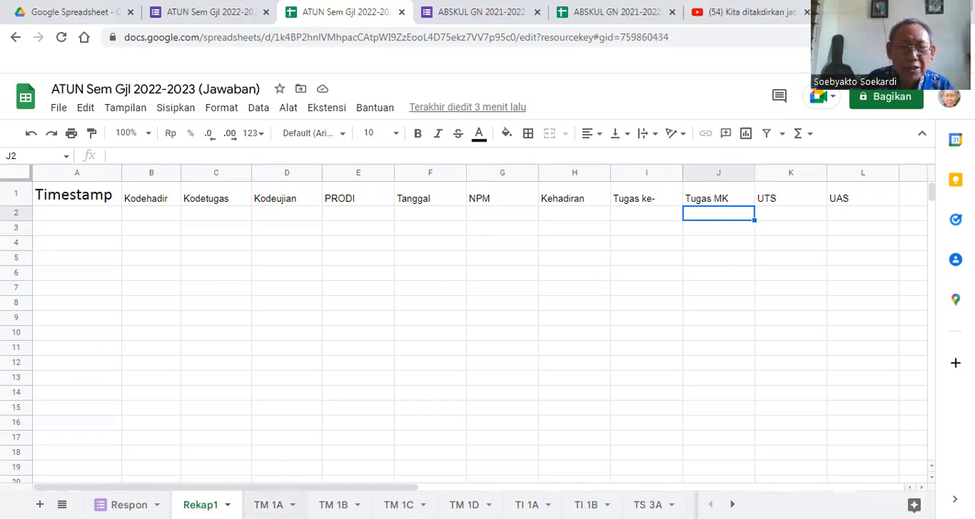
- Fill the assignment 1 formula on TM 1A from AJ10 down through AJ32, and reselect AJ10
click(268, 505)
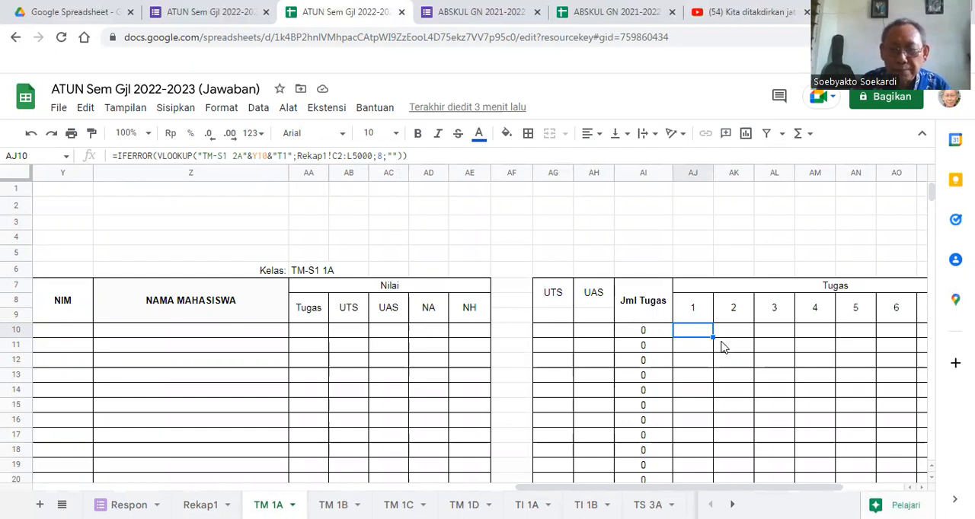
drag(713, 336, 705, 447)
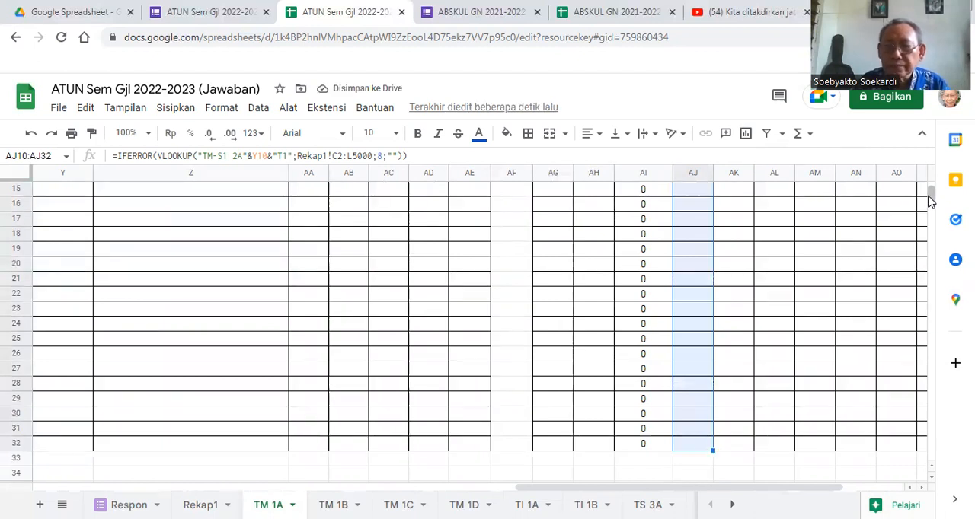
drag(932, 193, 930, 191)
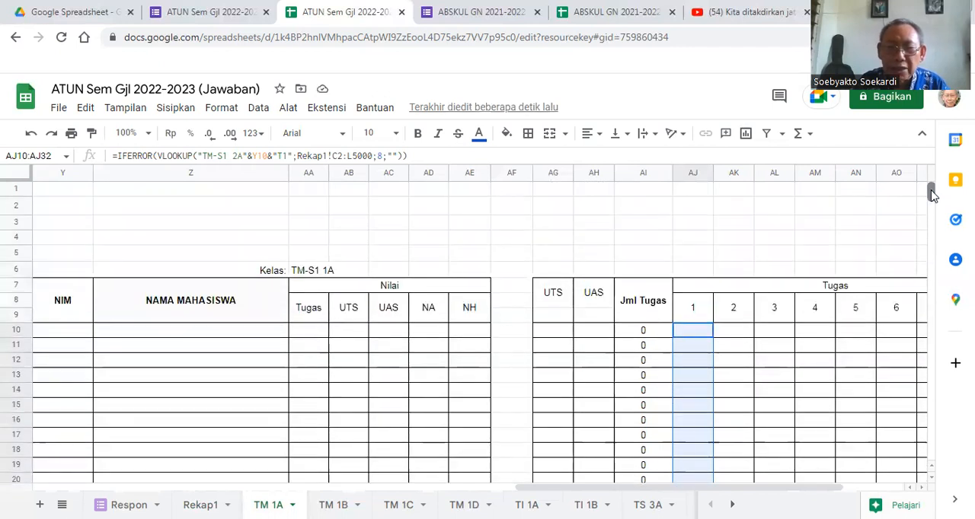
click(690, 332)
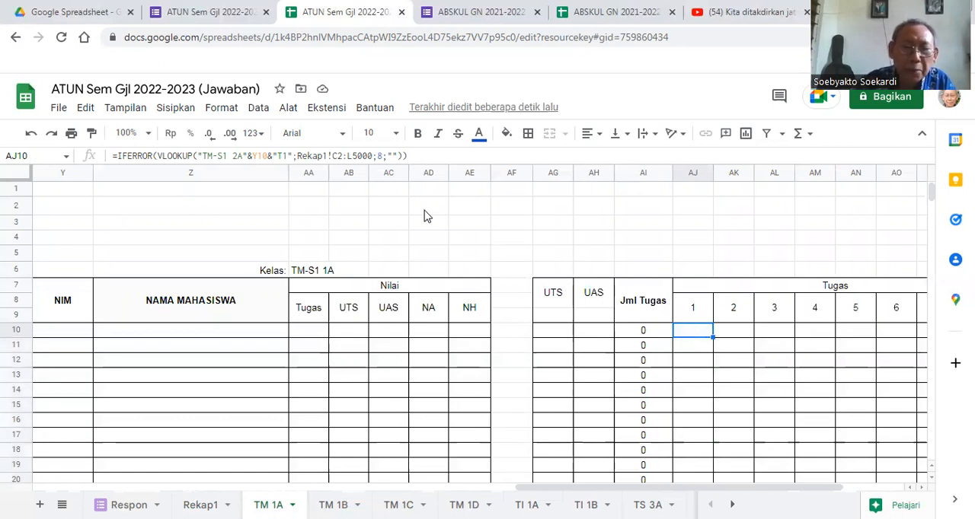
- Correct the lookup range in the assignment 1 formula of cell AJ11 to Rekap1!C2:L5000, and reselect that cell
click(693, 349)
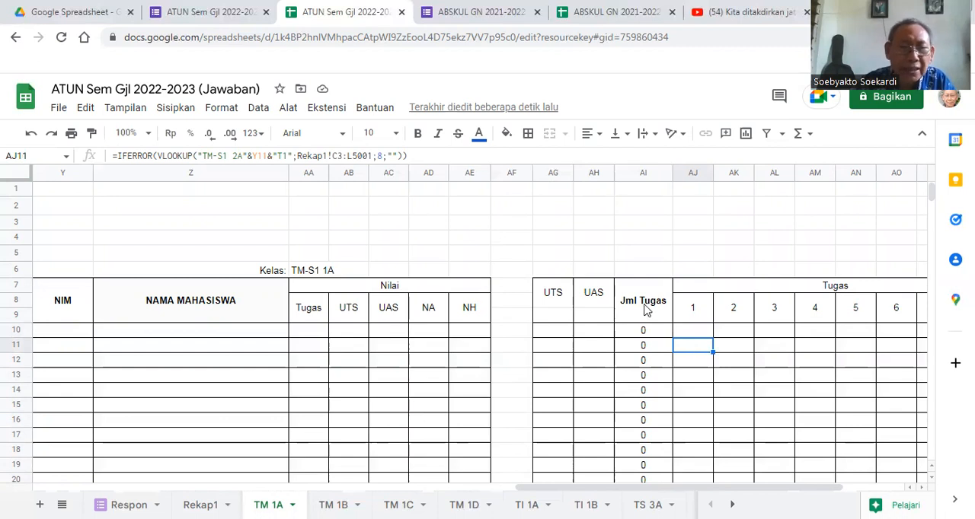
click(342, 155)
key(BackSpace)
text(2)
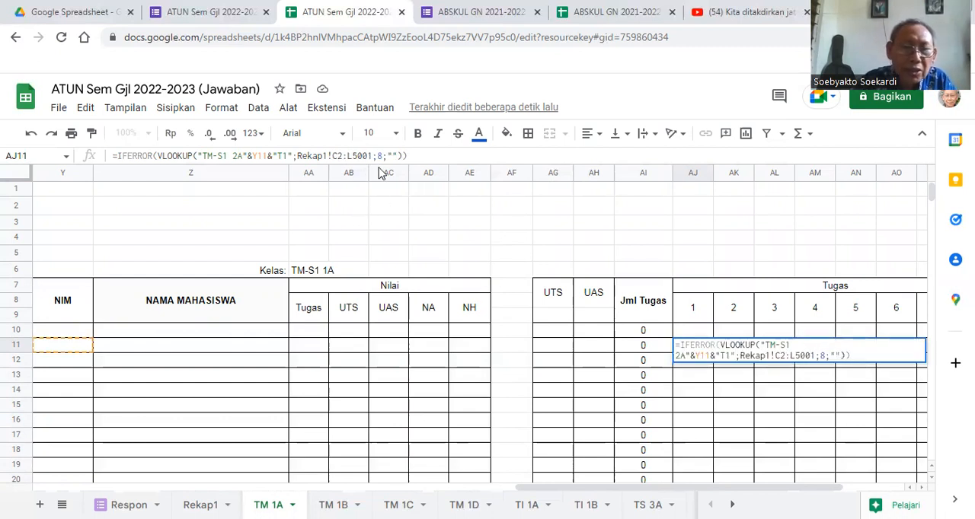
click(372, 155)
key(BackSpace)
text(0)
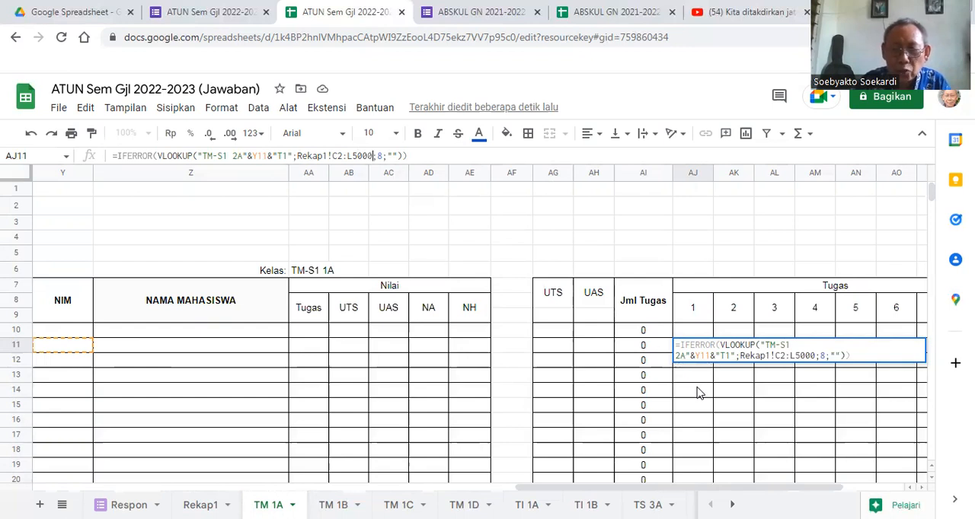
key(Return)
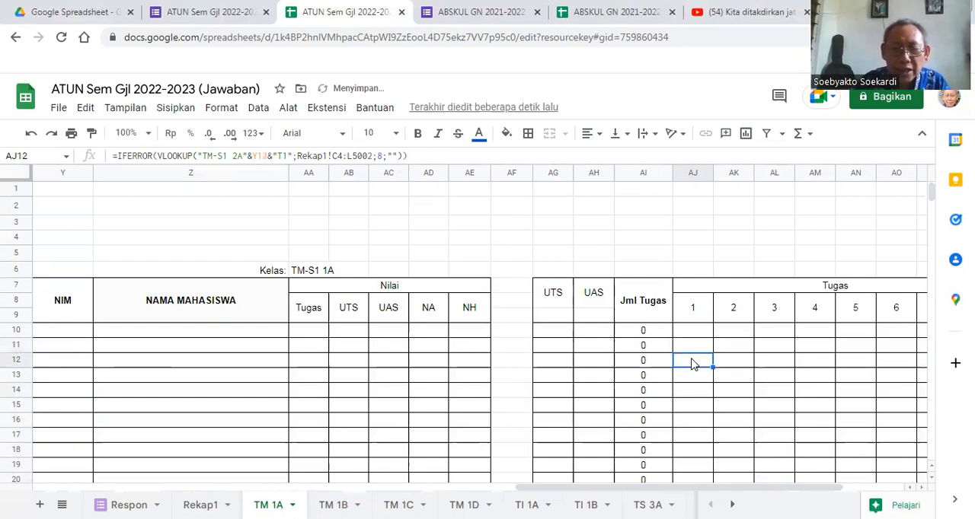
click(691, 346)
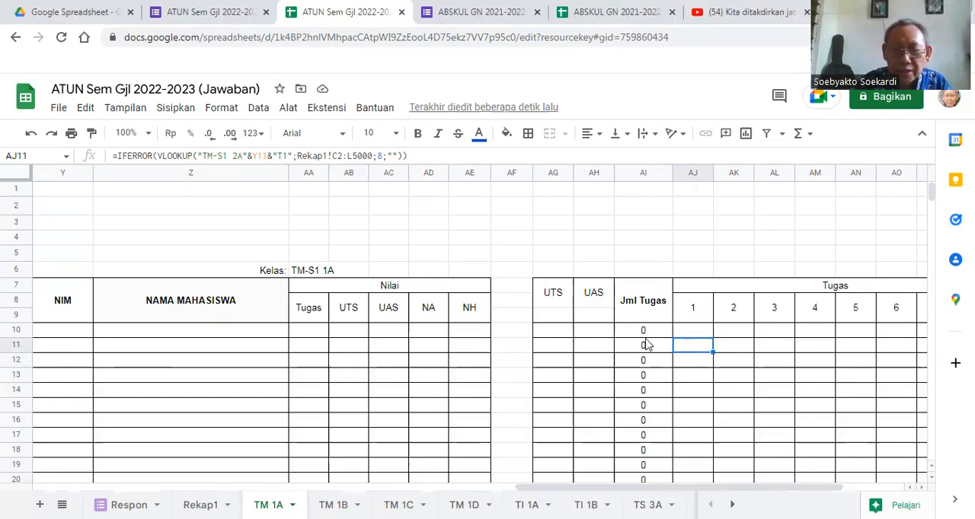
- Correct the lookup range in the assignment 1 formula of cell AJ12 to Rekap1!C2:L5000, and reselect AJ10
click(691, 364)
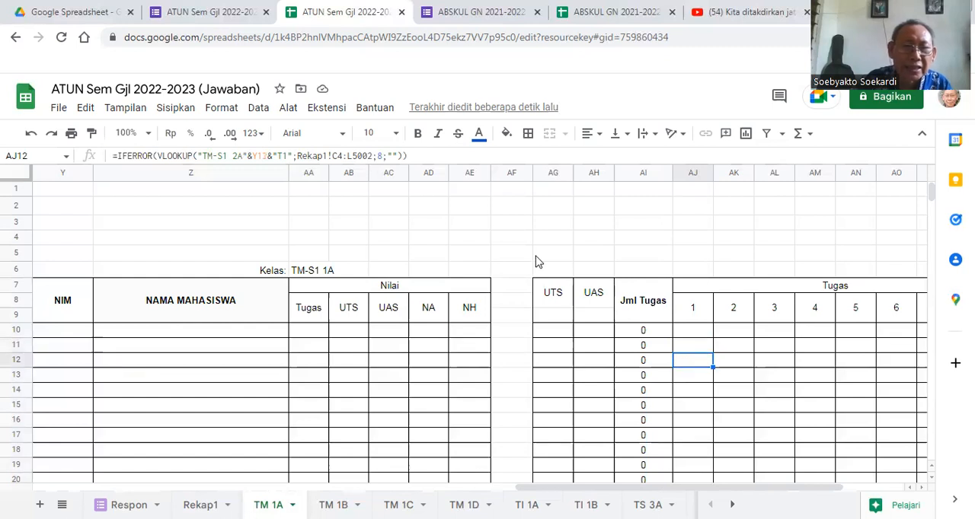
click(342, 155)
key(BackSpace)
text(2)
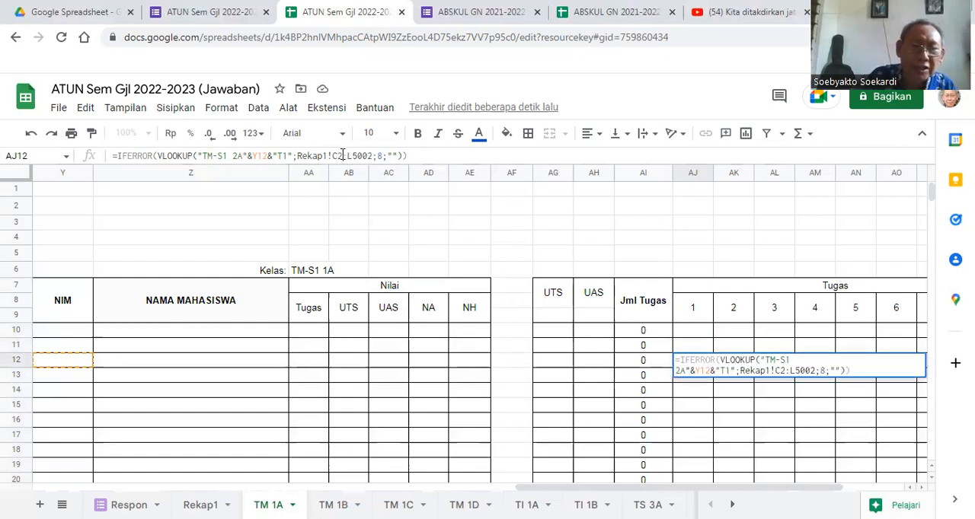
key(BackSpace)
text(0)
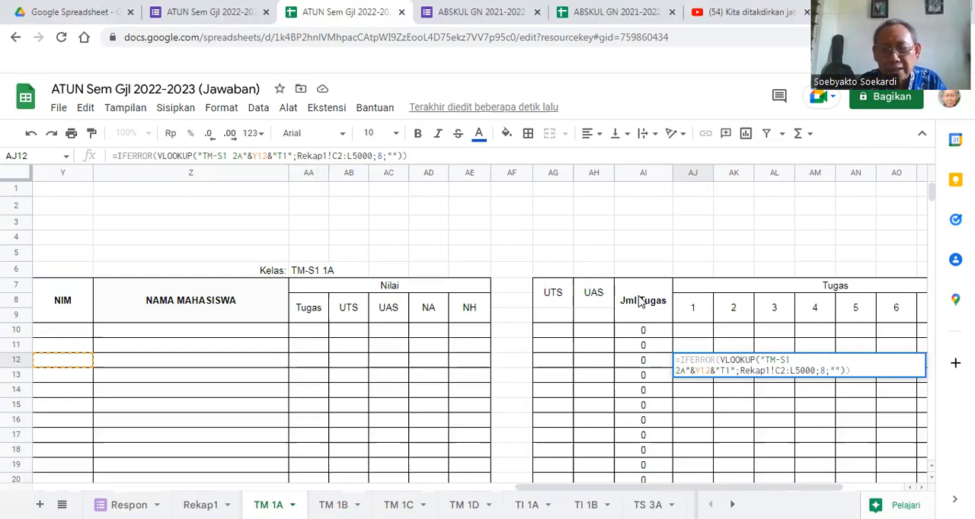
click(695, 404)
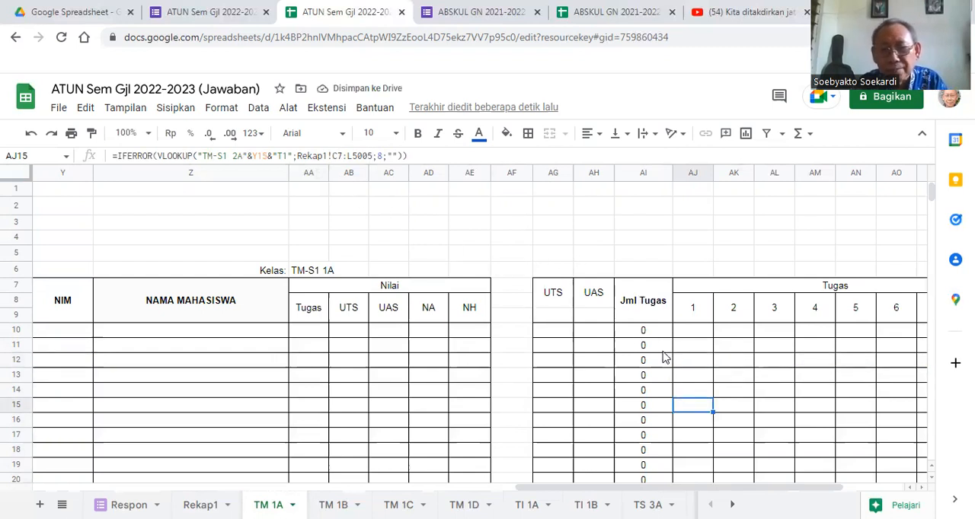
click(694, 332)
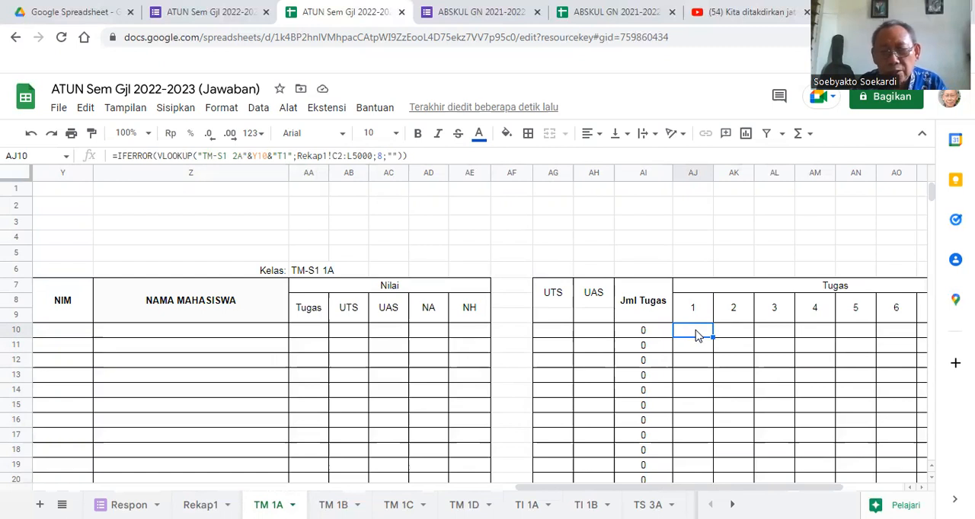
- Fill the assignment 1 formula on TM 1A from AJ10 across through AQ10, and select AK10
click(737, 335)
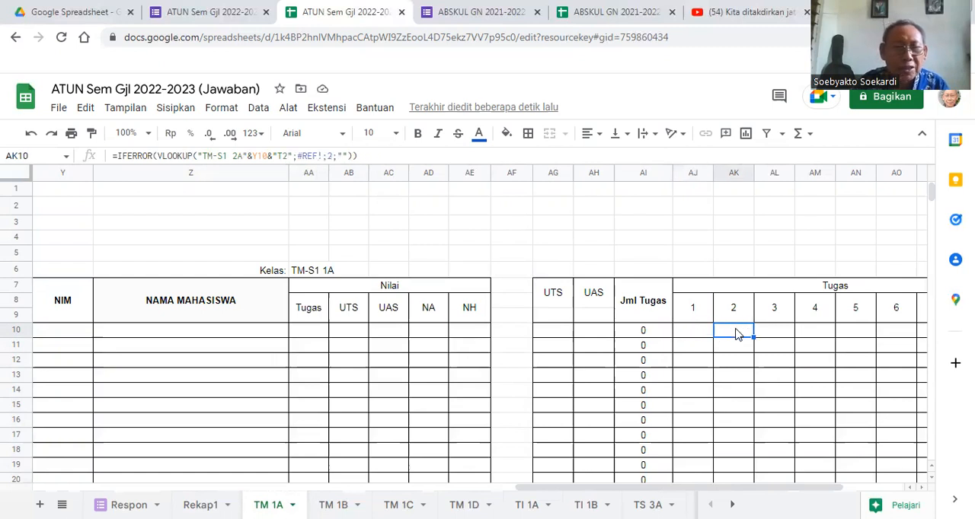
click(692, 337)
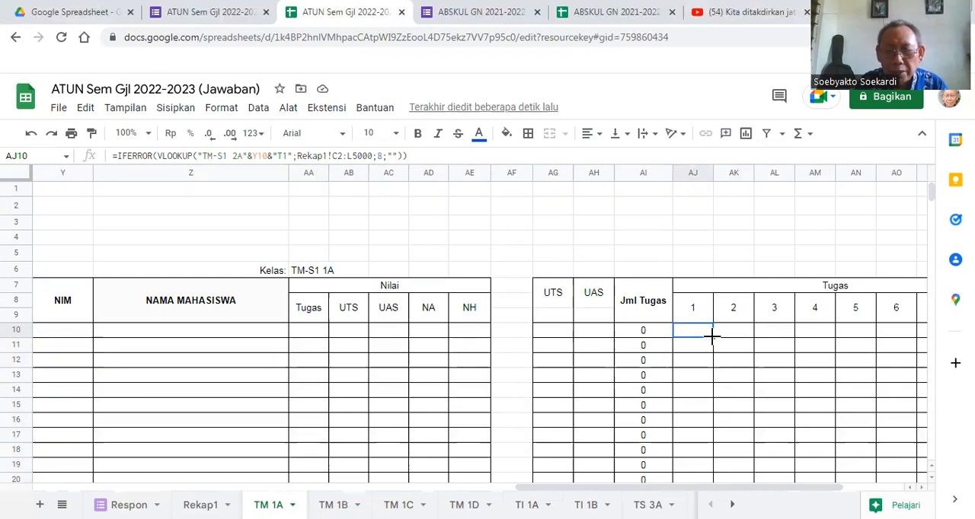
drag(713, 337, 739, 342)
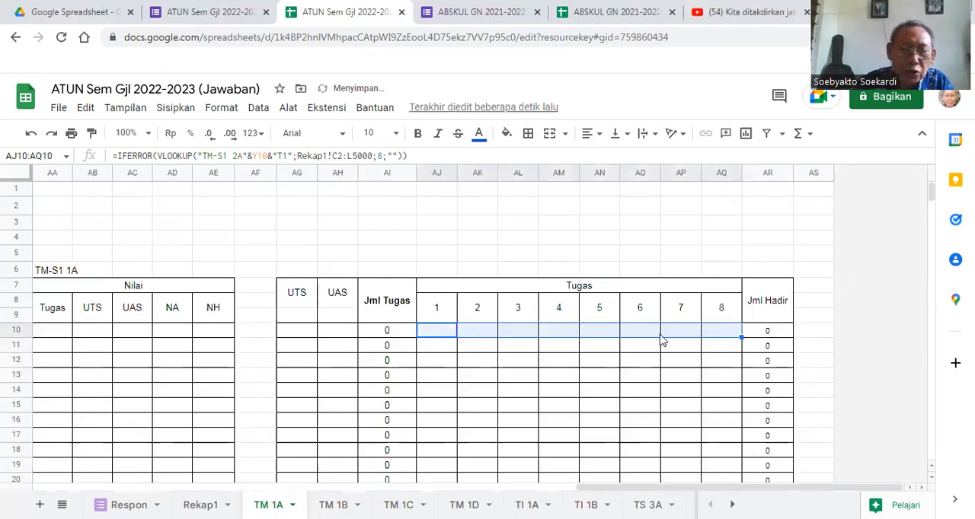
click(474, 336)
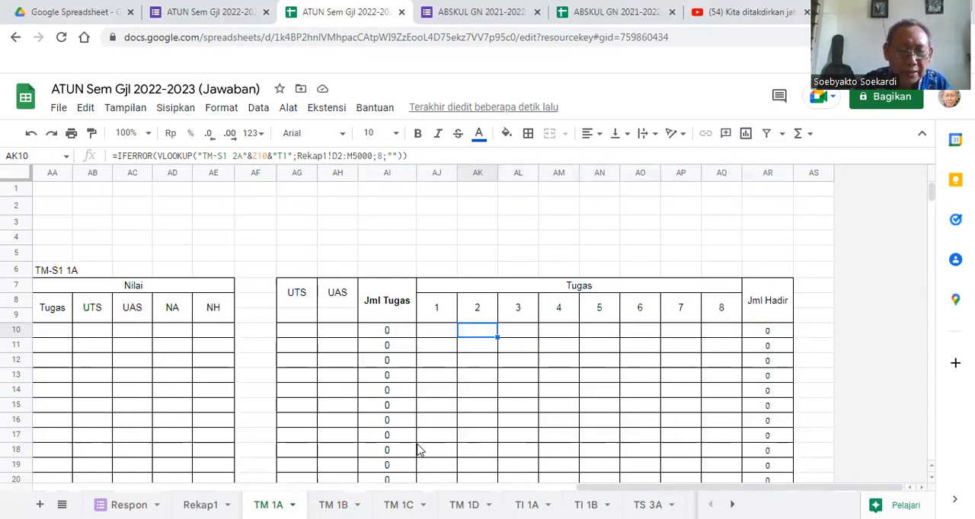
- Correct the AK10 formula's student reference to Y10 and its lookup range to Rekap1!C2:L5000
drag(625, 488, 548, 489)
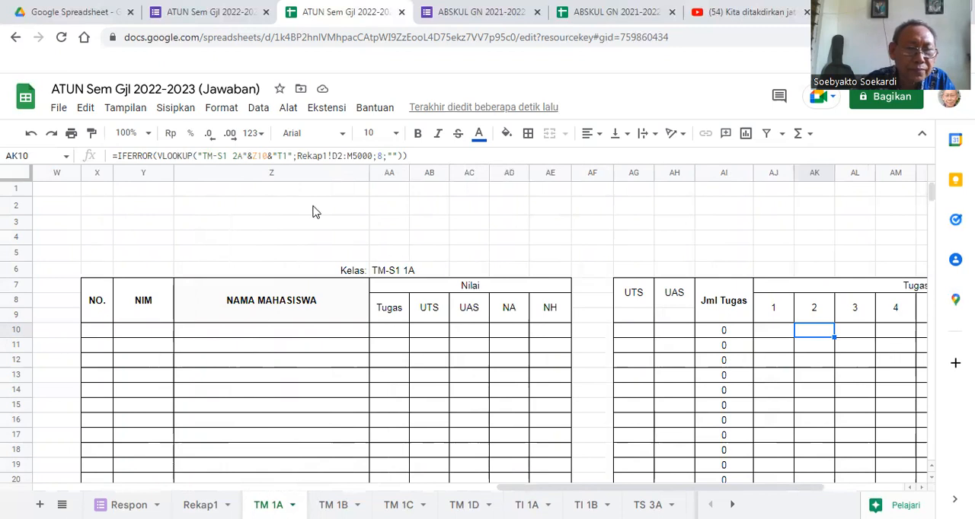
click(260, 155)
key(BackSpace)
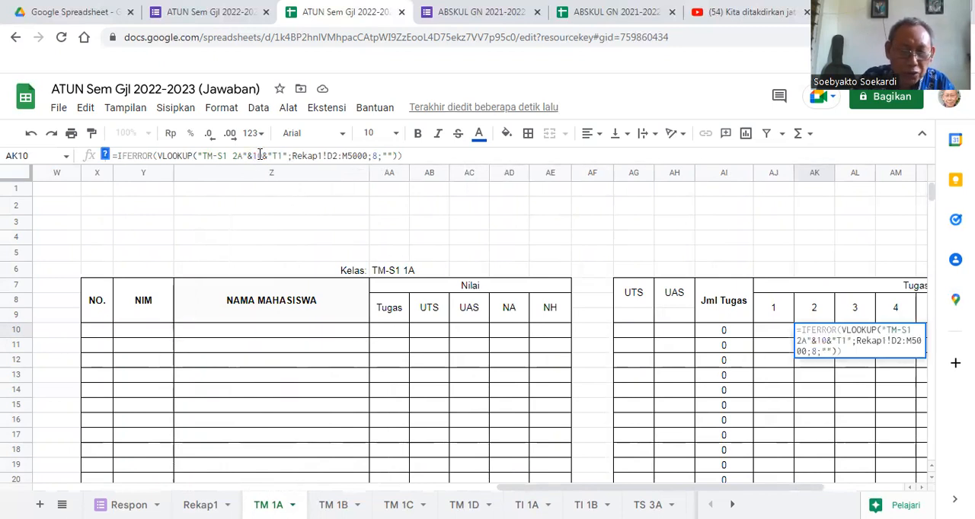
text(Y)
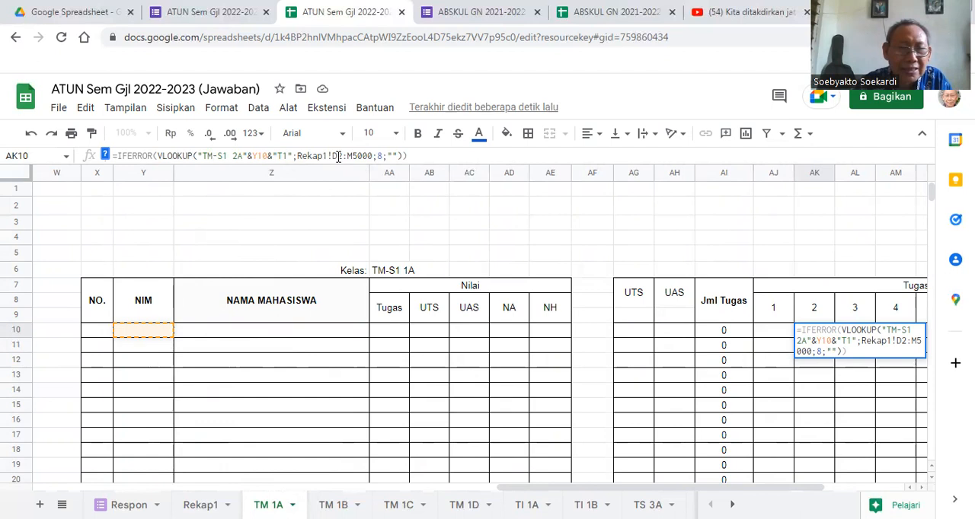
key(BackSpace)
text(C)
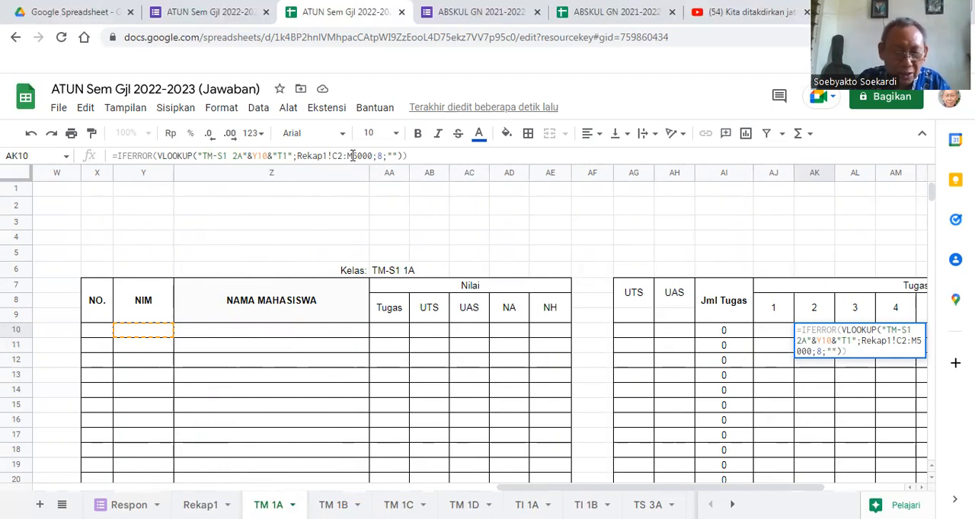
click(352, 157)
key(BackSpace)
text(L)
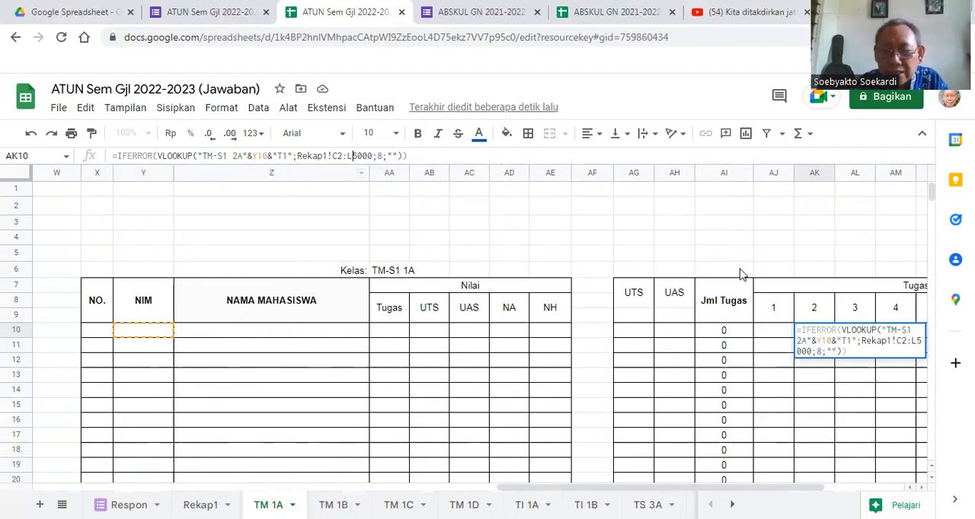
- Change the assignment code in the AK10 formula to "T2" and commit the formula
click(287, 156)
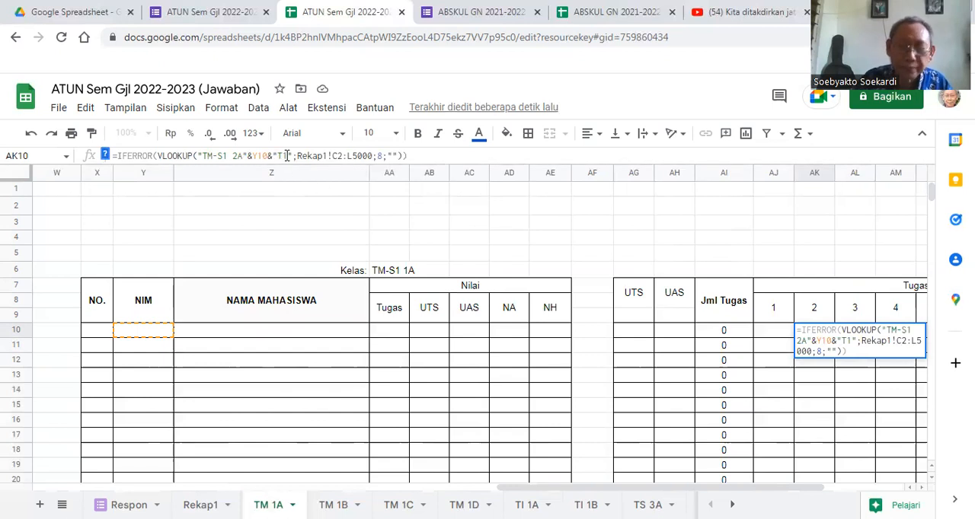
key(BackSpace)
text(2)
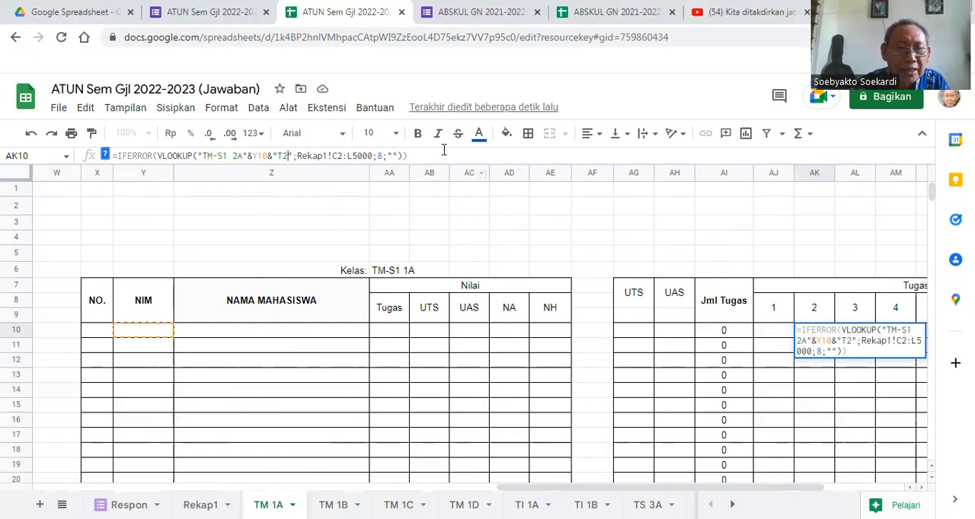
click(415, 156)
key(Return)
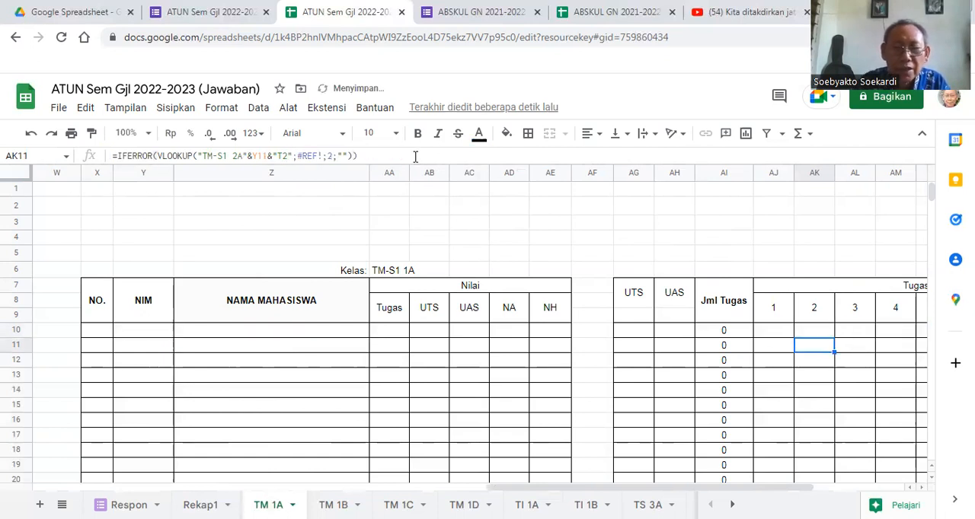
- Fill the assignment 2 formula from AK10 down through AK32, and select AK32
click(814, 332)
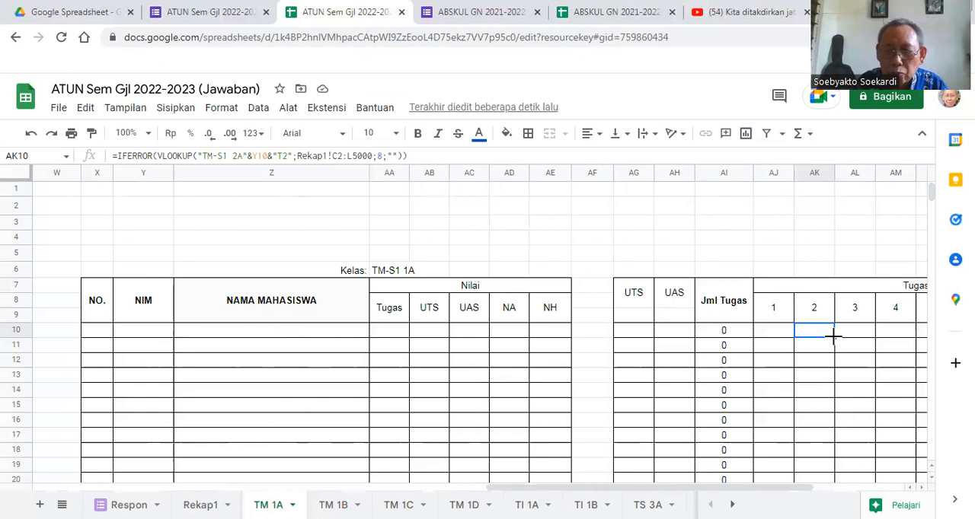
drag(834, 335, 833, 359)
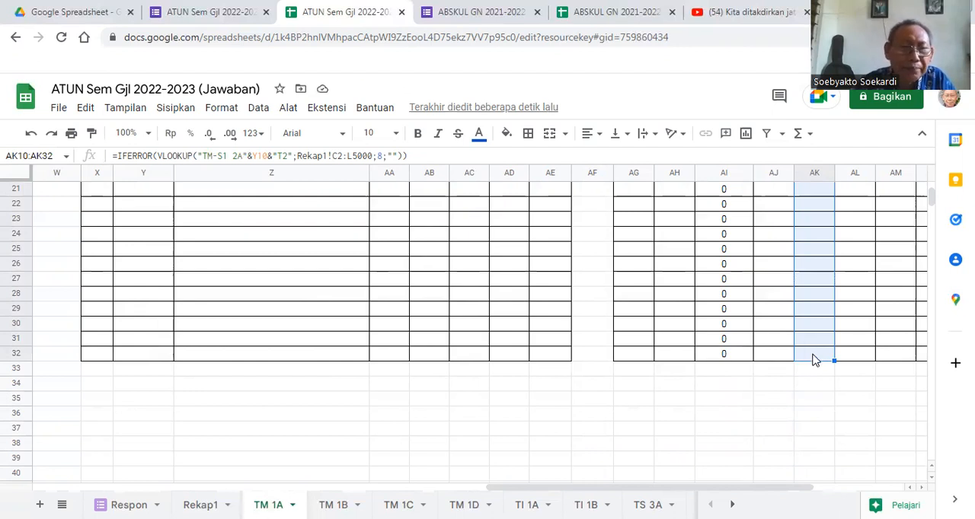
click(813, 360)
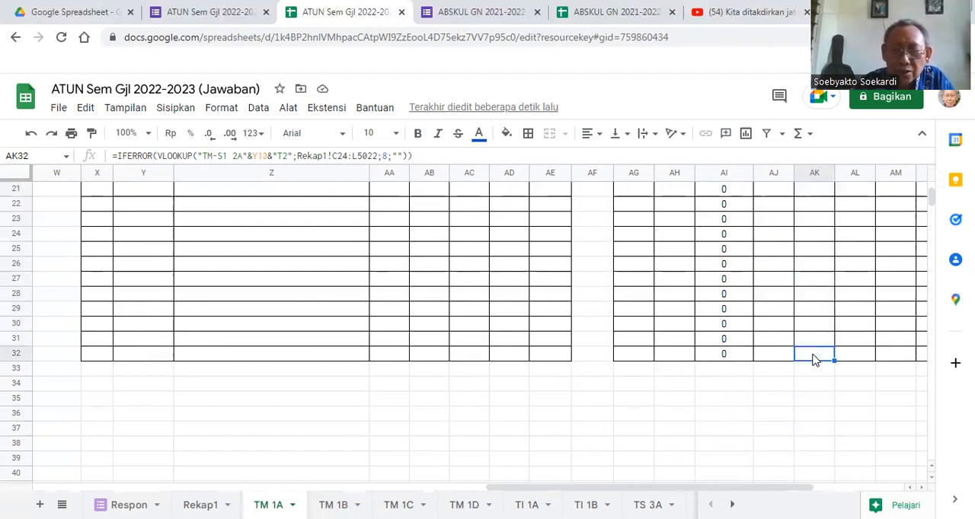
- Correct the lookup range in the assignment 2 formula of cell AK32 to Rekap1!C2:L5000, and select AK25
click(377, 155)
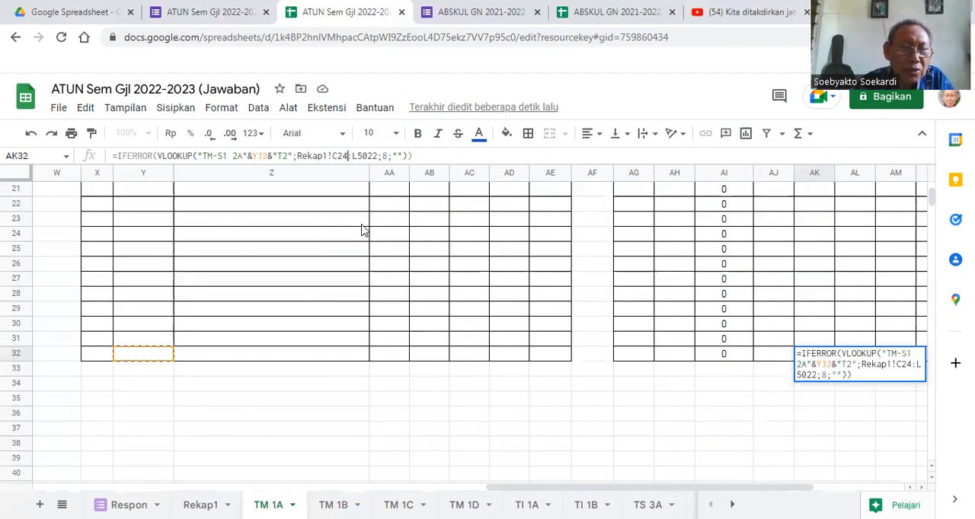
key(BackSpace)
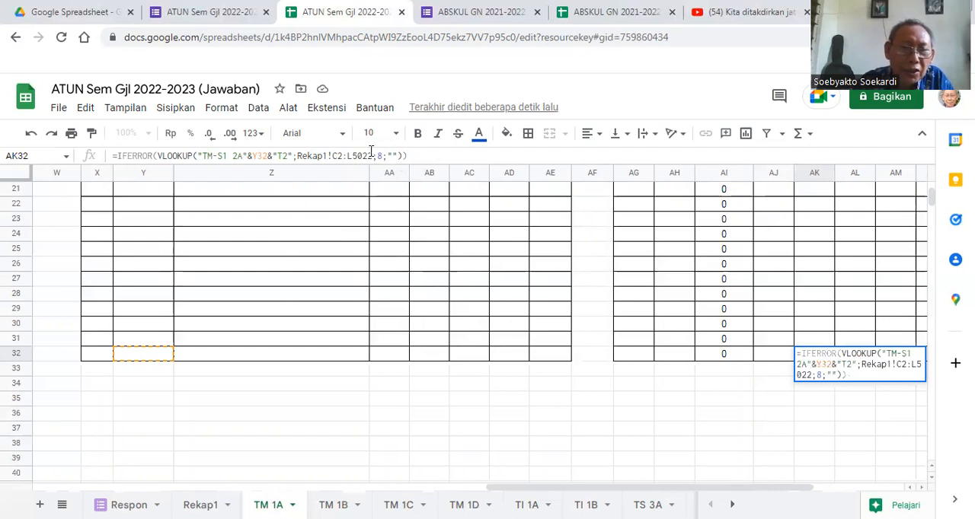
key(BackSpace)
key(BackSpace)
text(00)
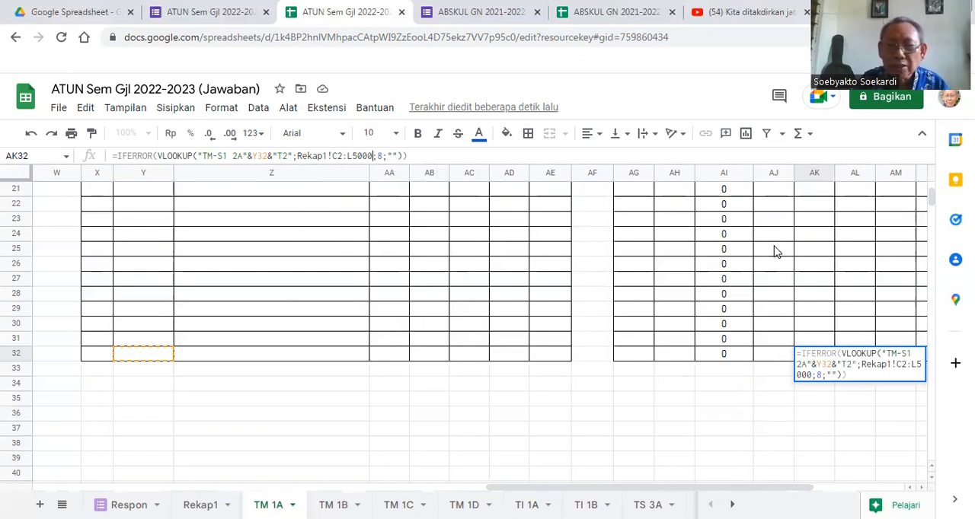
click(821, 253)
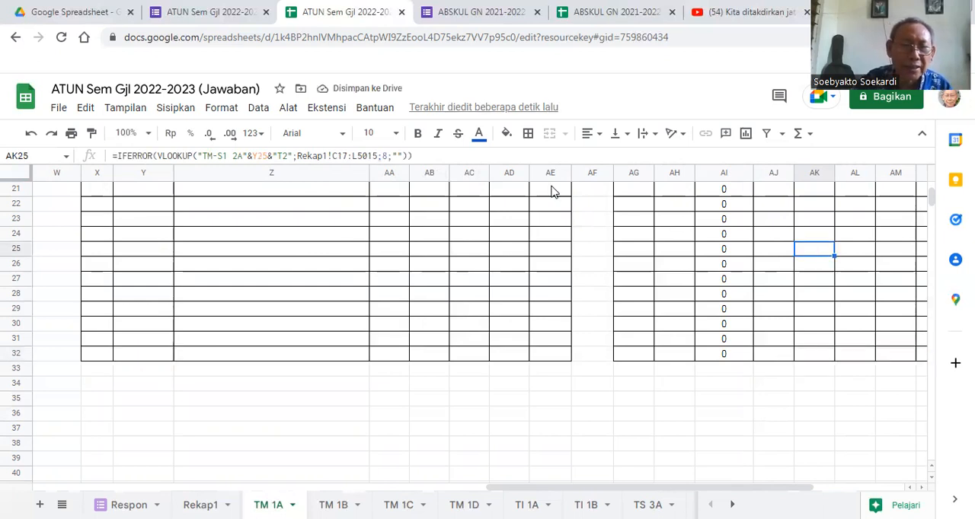
- Correct the lookup range in the assignment 2 formula of cell AK25 to Rekap1!C2:L5000
click(346, 155)
key(BackSpace)
key(BackSpace)
text(2)
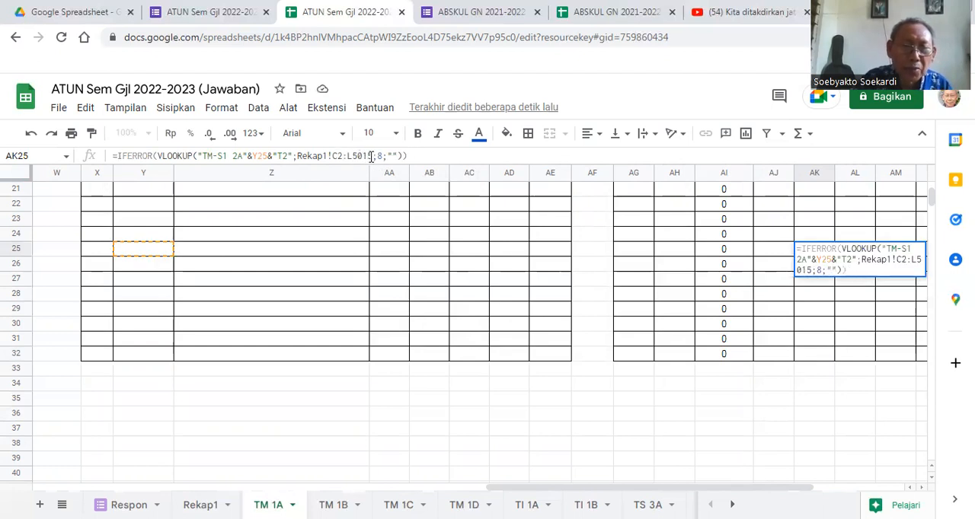
click(371, 156)
key(BackSpace)
key(BackSpace)
text(00)
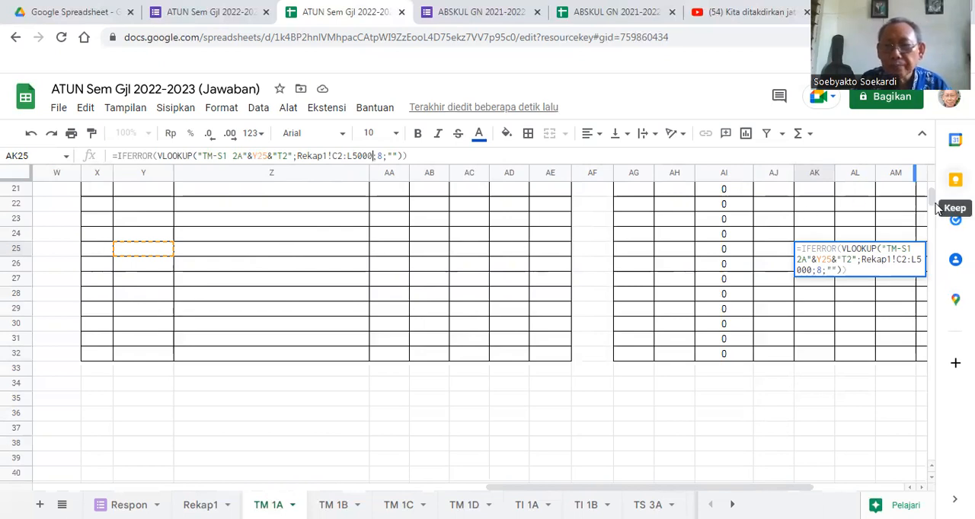
mouse_move(932, 196)
mouse_down()
mouse_move(933, 187)
mouse_move(933, 200)
mouse_up()
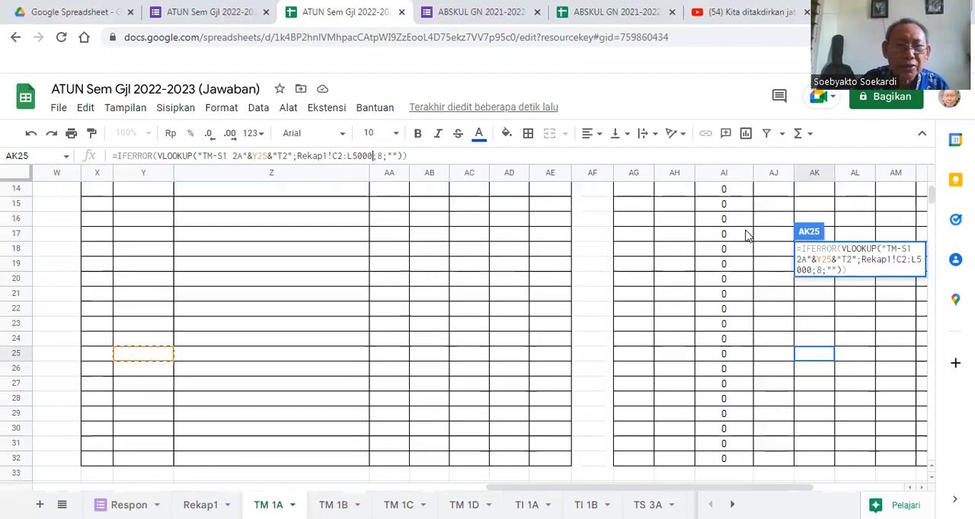
click(417, 155)
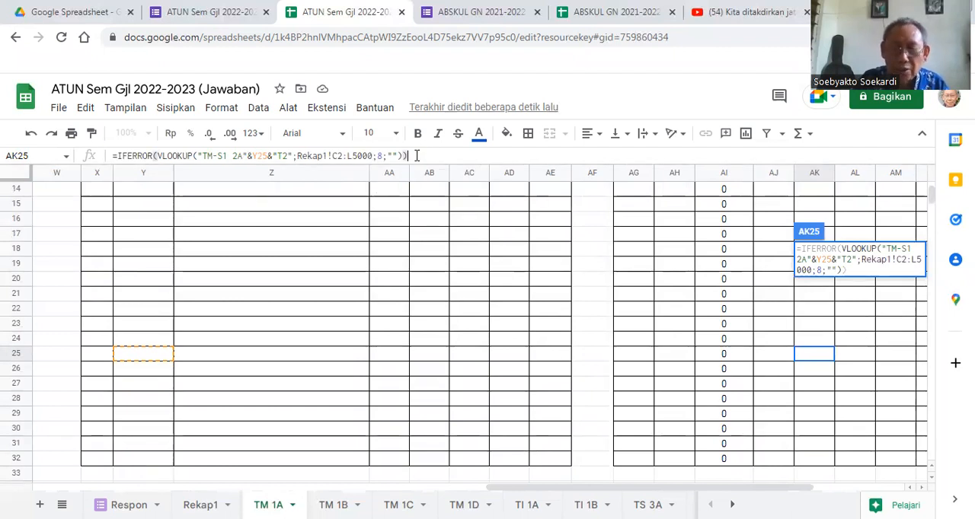
key(Return)
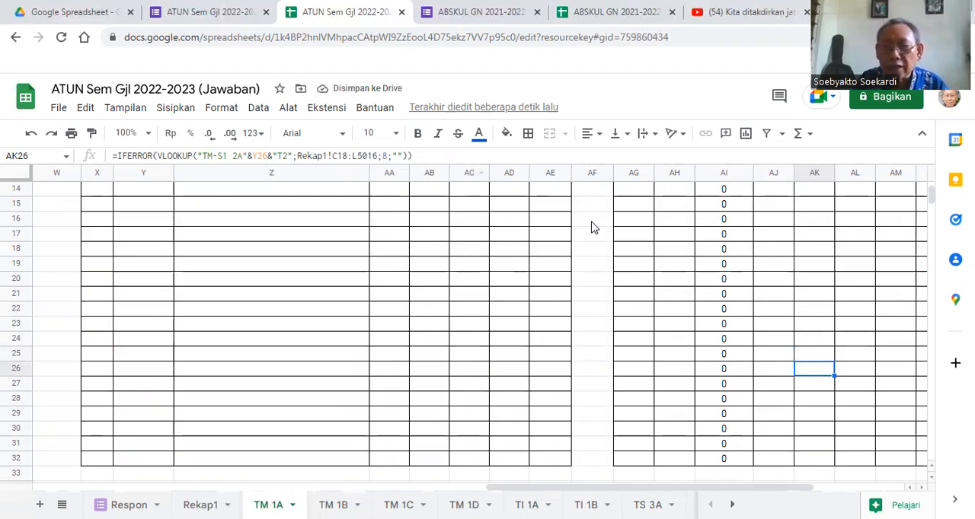
- Compare the UTS formula in TM 1A cell AG10 with the Kodeujian array formula in Rekap1 D2 and the assignment formulas in AJ11 and AK10
scroll(932, 196, up, 5)
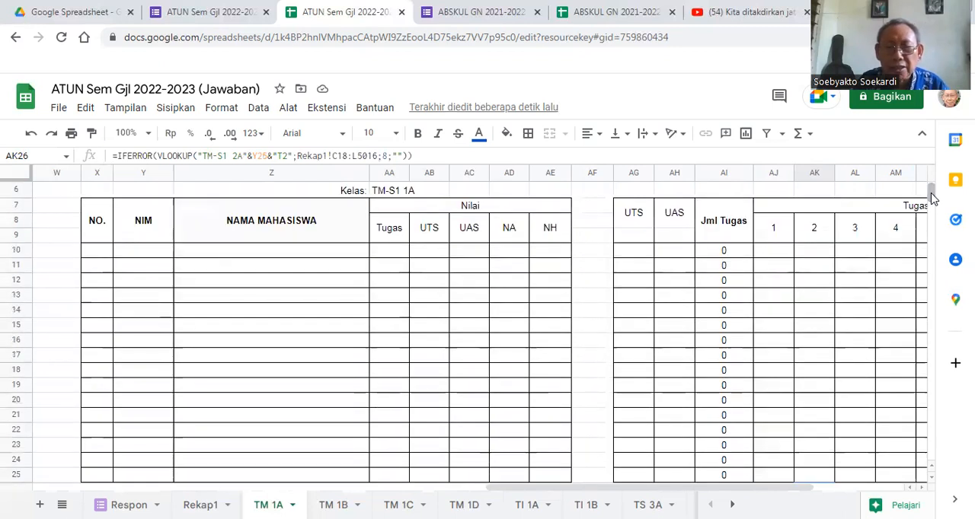
click(629, 256)
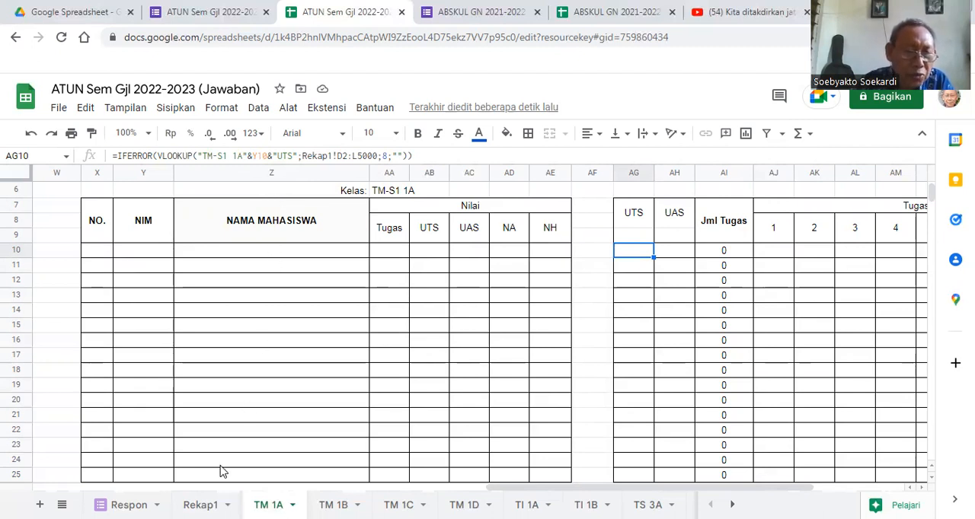
click(200, 505)
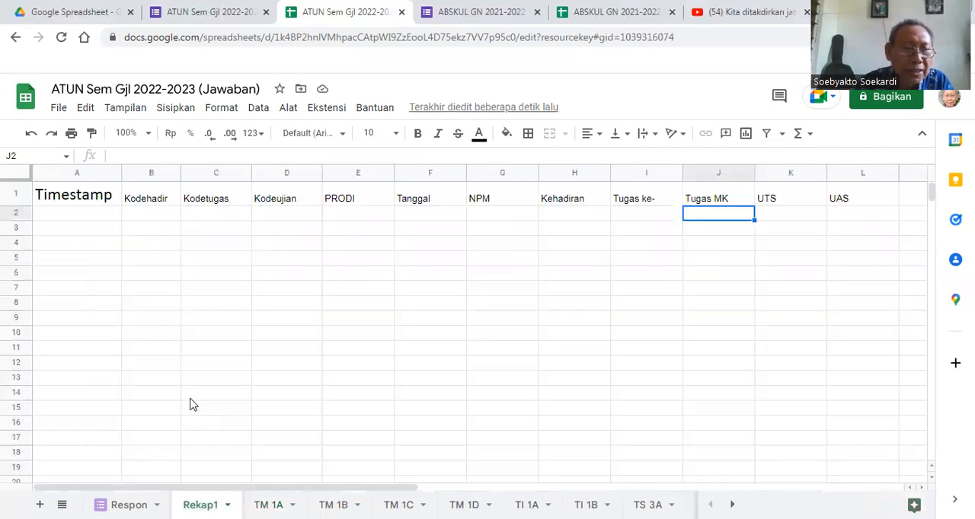
click(287, 215)
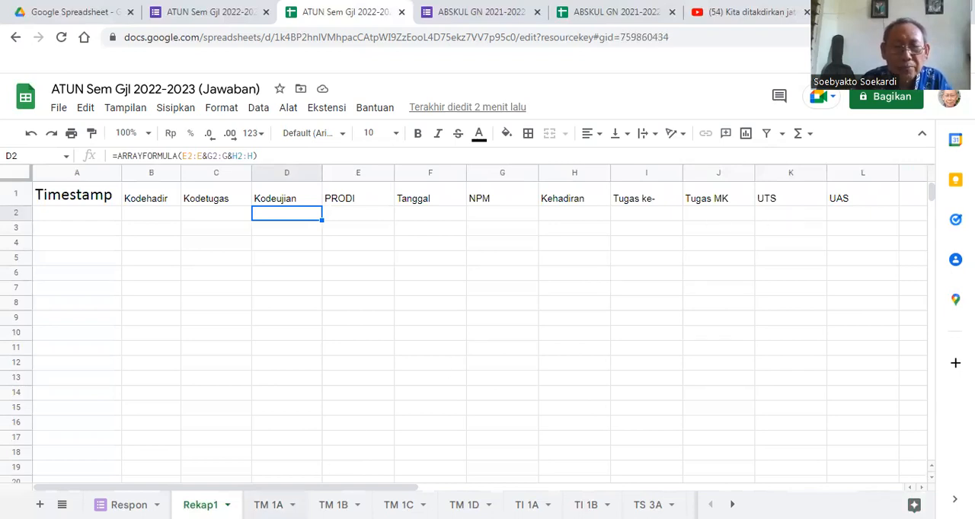
click(268, 505)
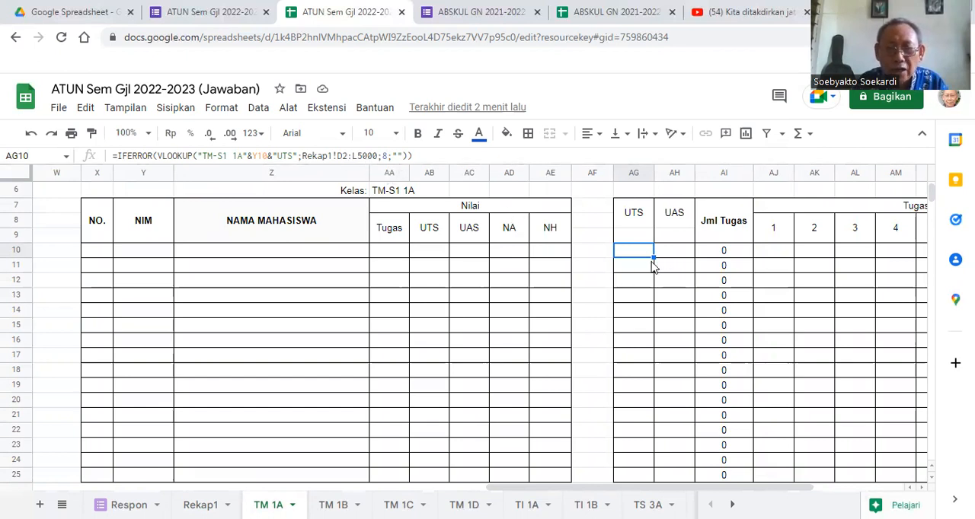
click(377, 156)
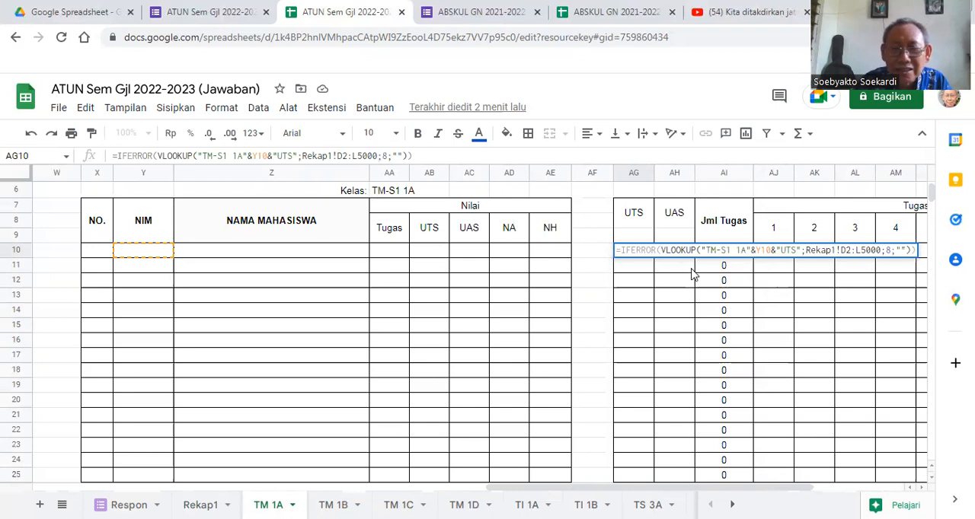
click(771, 273)
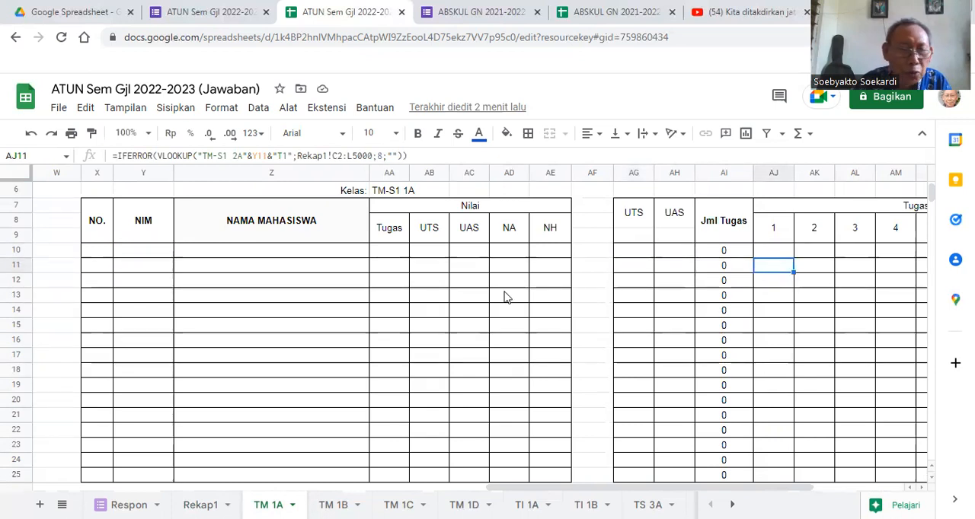
click(820, 254)
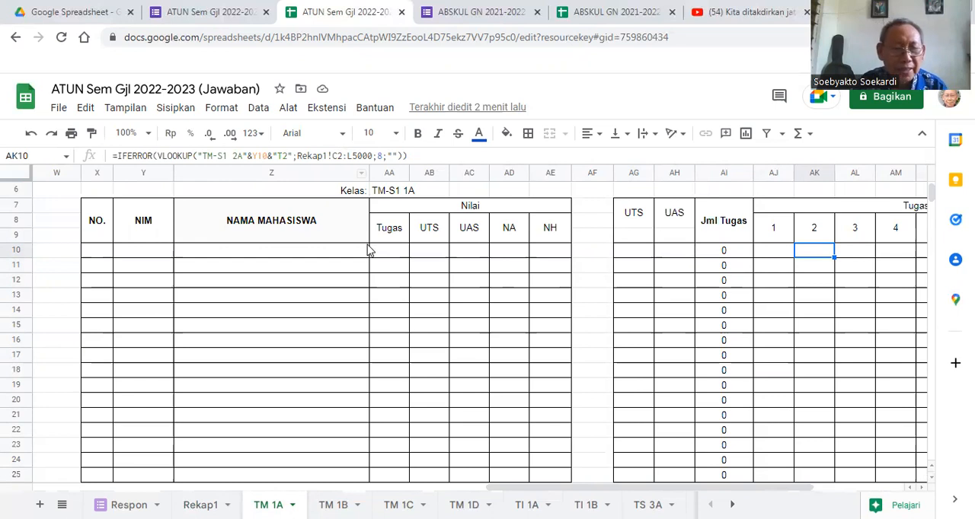
- Inspect the attendance cells V10 and U10 for meetings 16 and 15 on TM 1A
drag(555, 488, 426, 488)
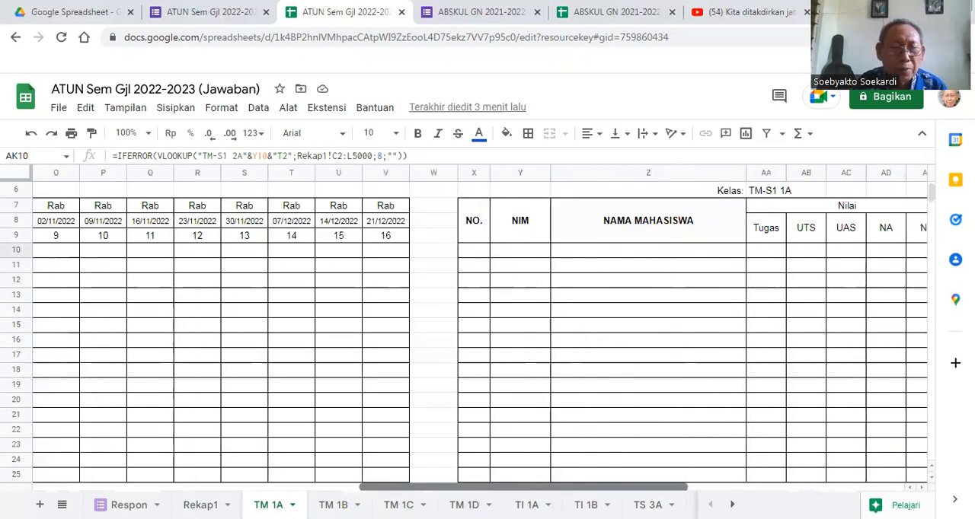
double_click(388, 251)
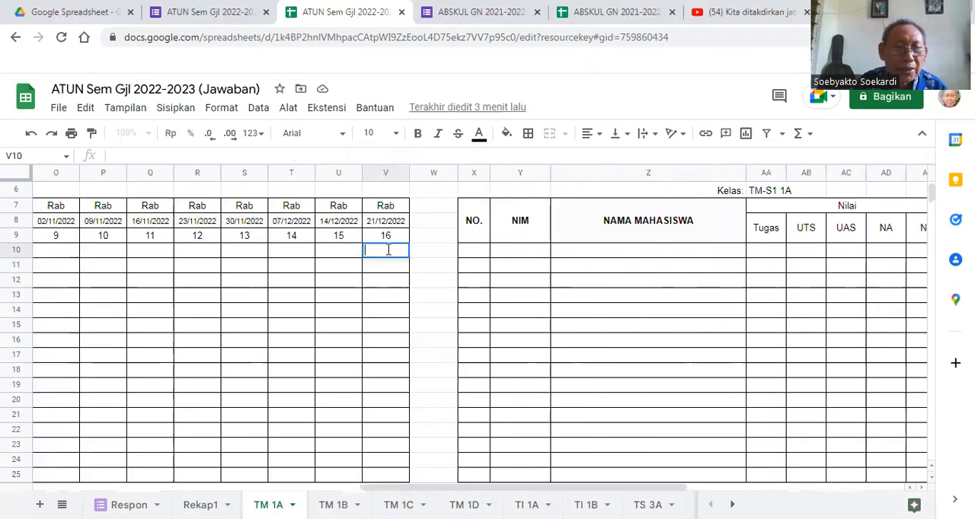
click(336, 257)
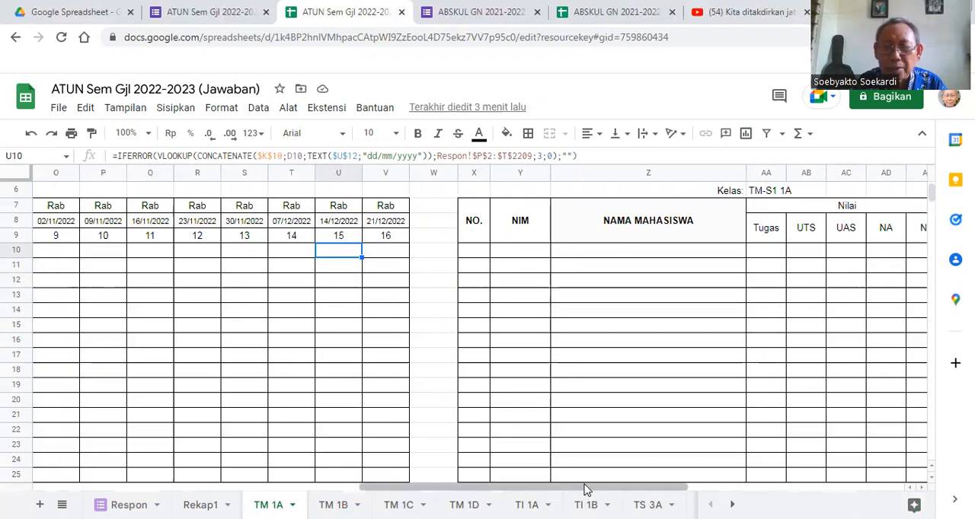
- Make the lookup range in the UTS formula of cell AG10 absolute as Rekap1!$D$2:$L$5000
click(633, 480)
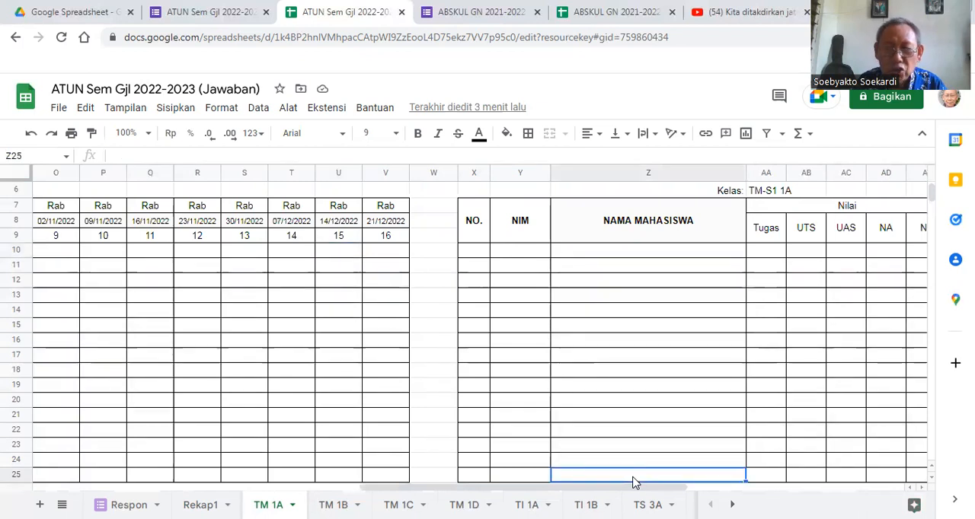
drag(635, 487, 760, 483)
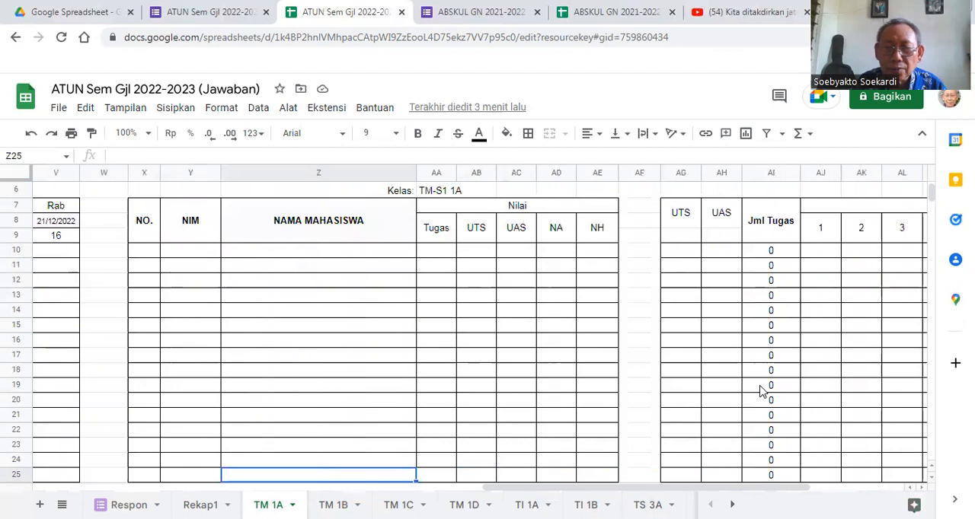
click(677, 253)
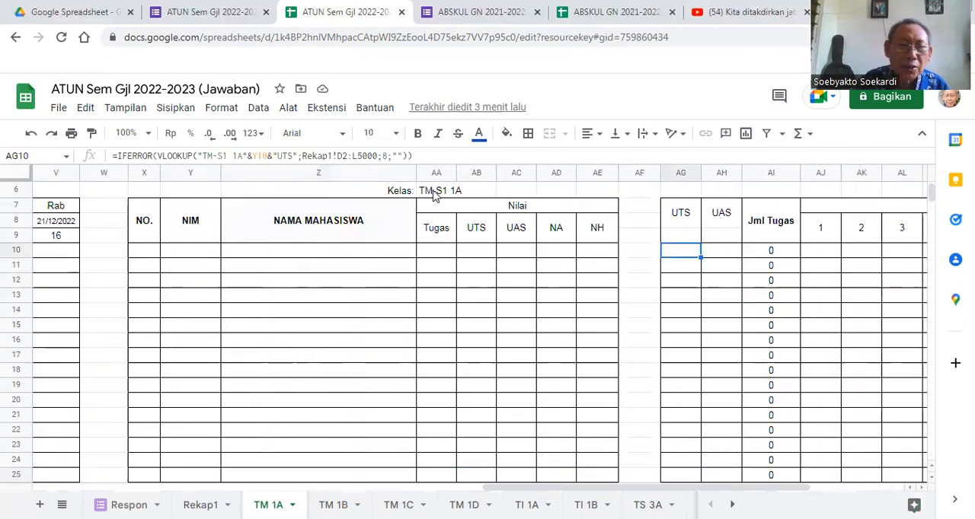
click(338, 156)
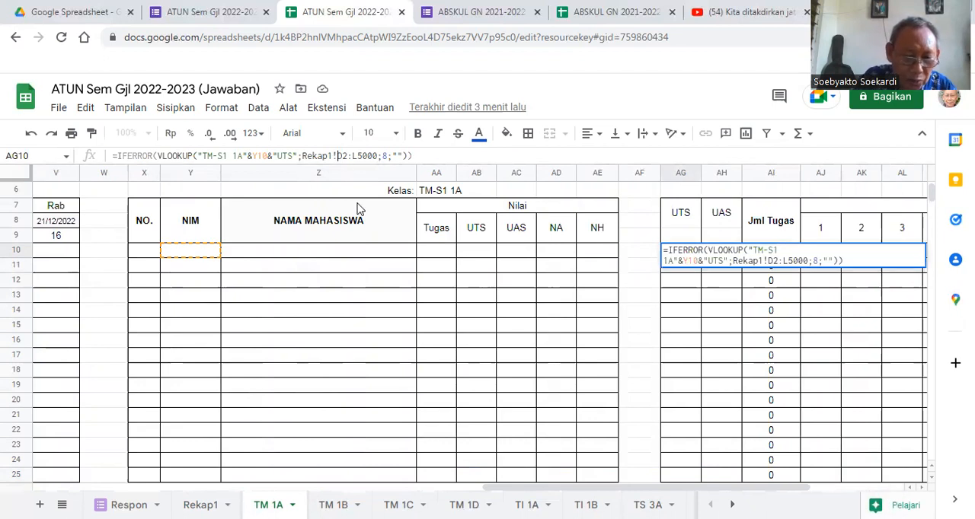
text($)
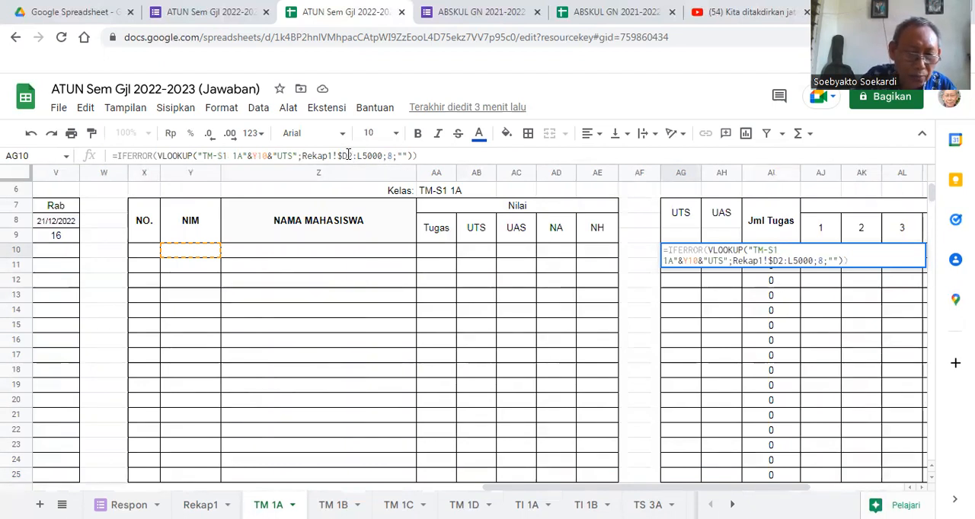
text($)
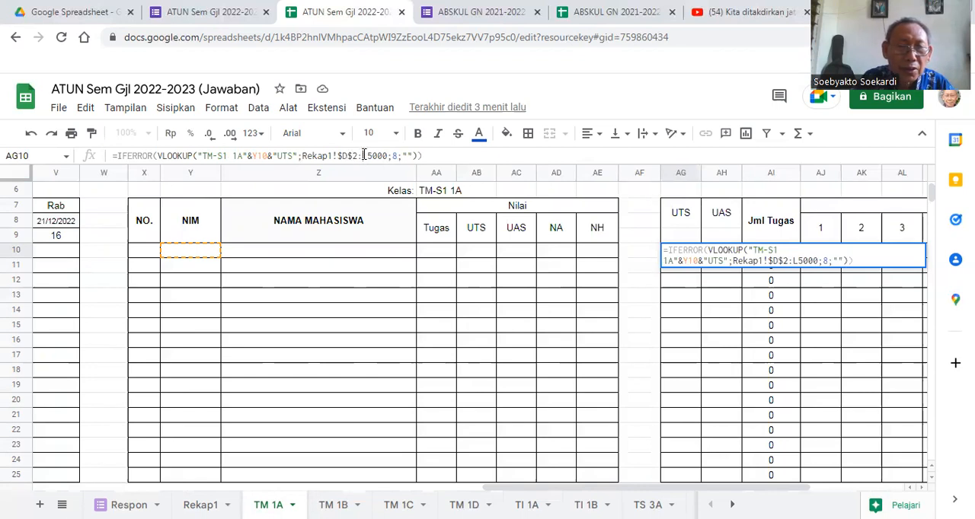
click(364, 155)
text($)
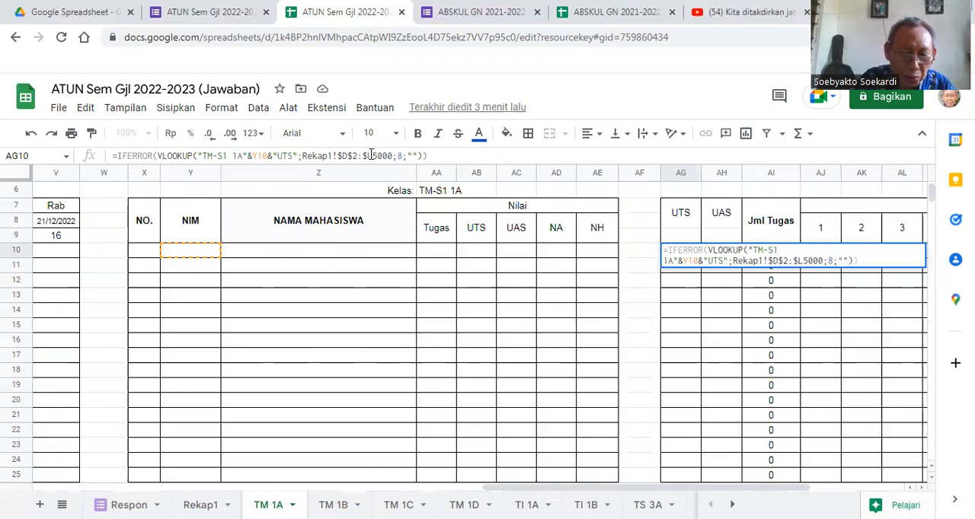
click(371, 156)
text($)
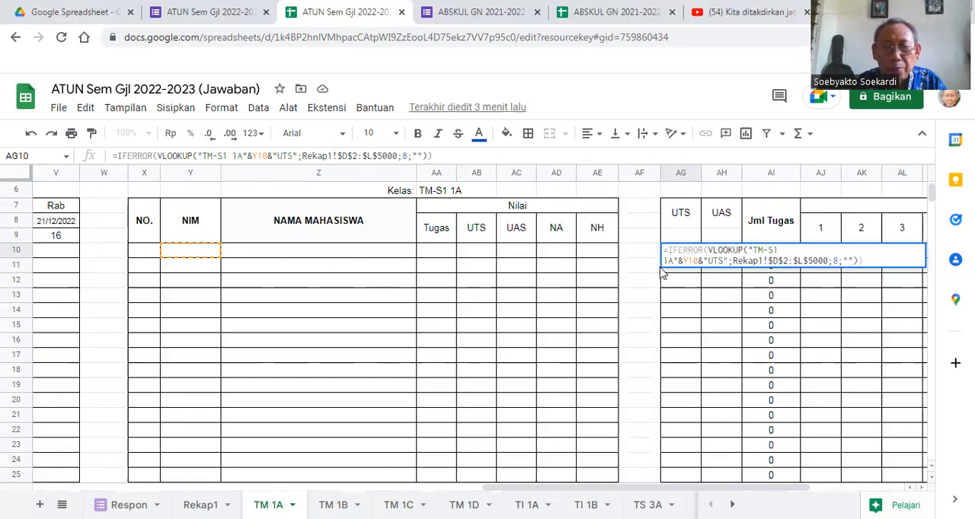
click(438, 152)
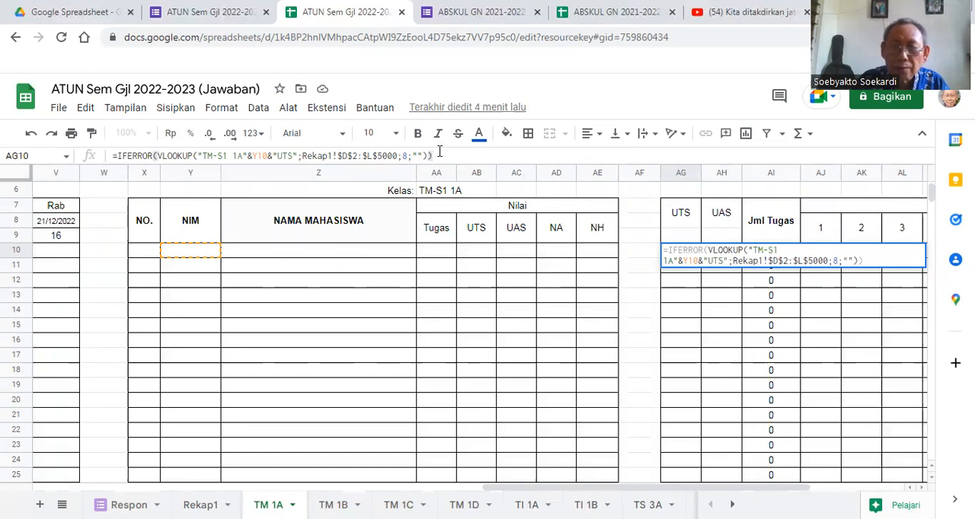
key(Return)
- Fill the UTS formula from AG10 down to AG25 and check the copied formulas in several rows
click(675, 254)
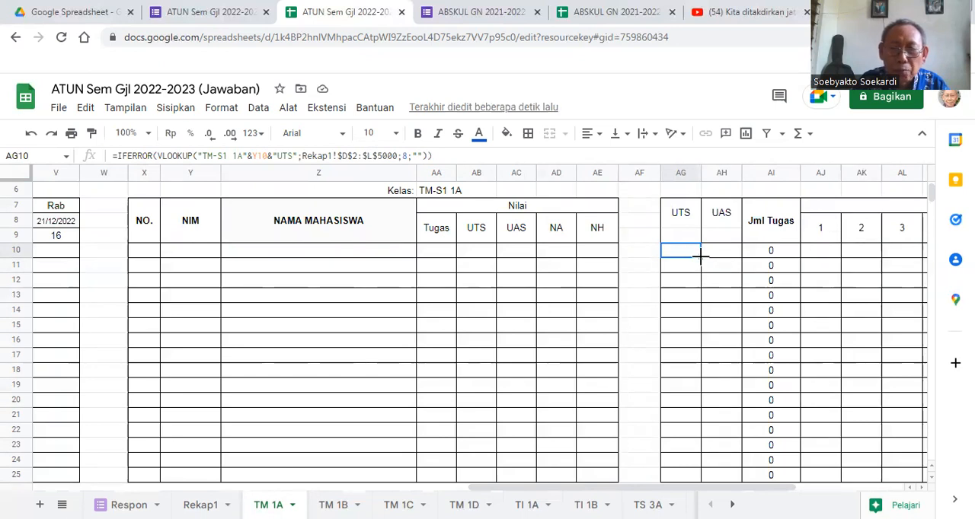
drag(700, 258, 701, 472)
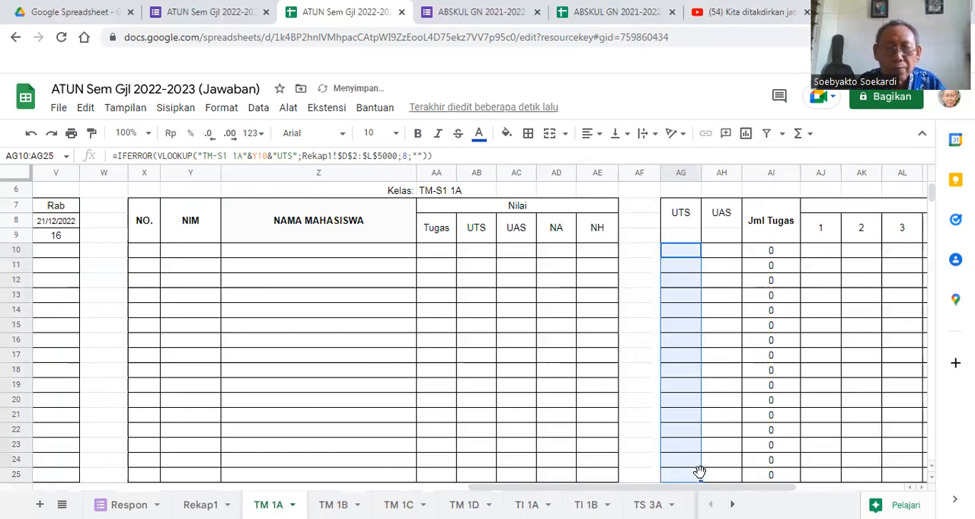
click(681, 266)
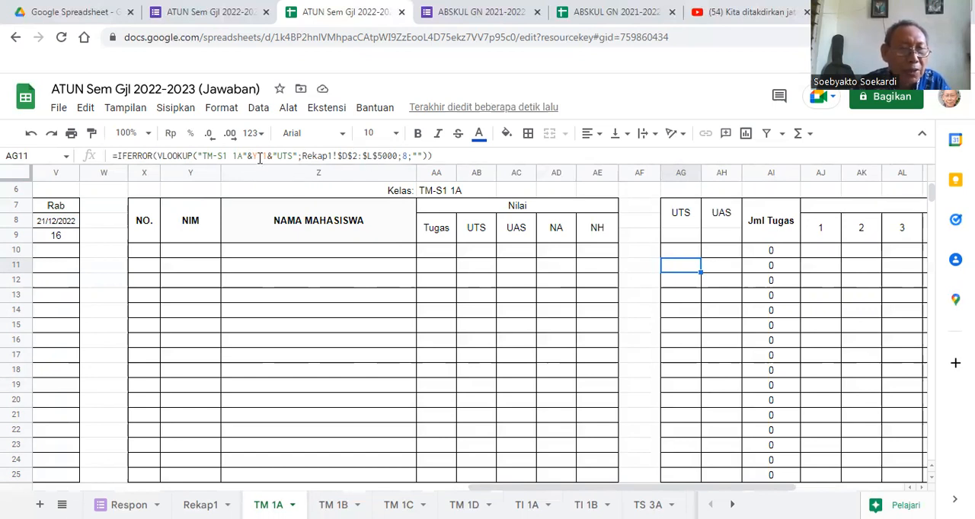
click(670, 283)
click(674, 313)
click(680, 368)
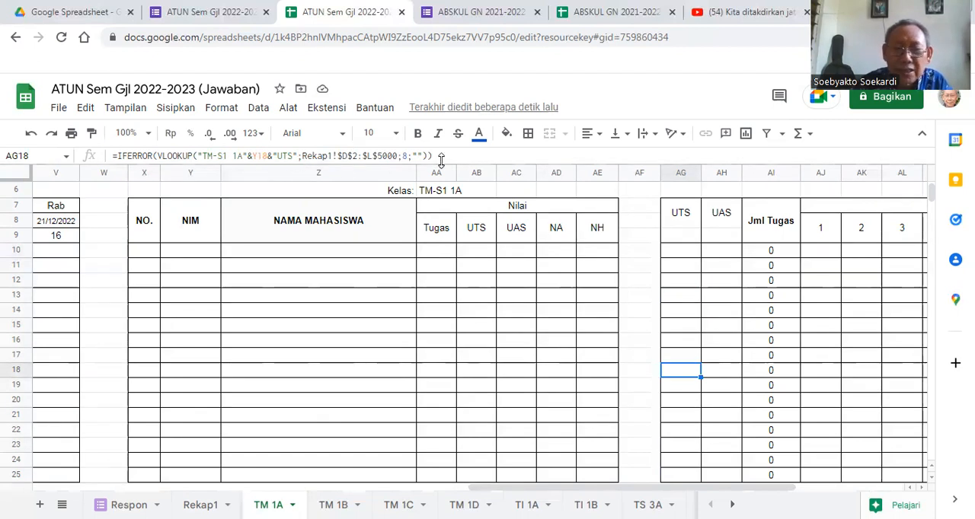
- Make the lookup range in the UAS formula of cell AH10 absolute as Rekap1!$D$2:$L$5000
click(720, 253)
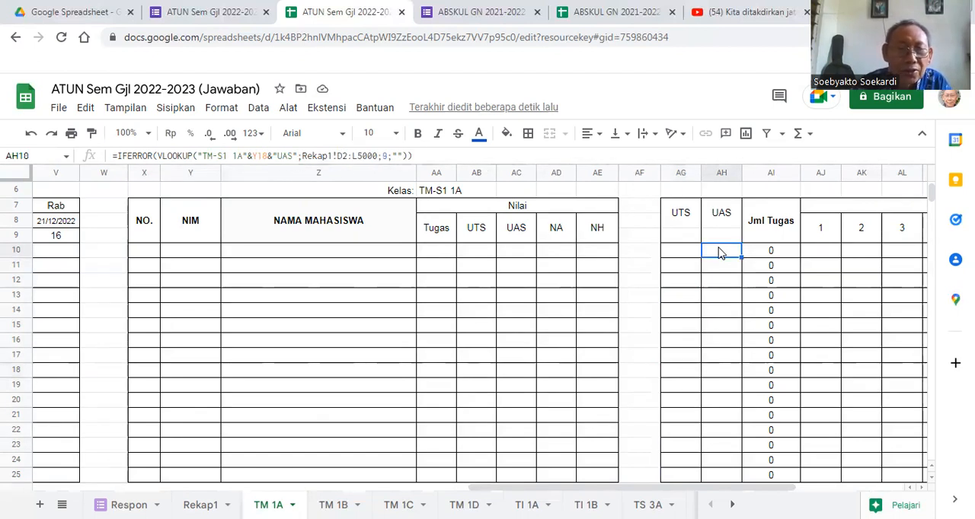
click(338, 155)
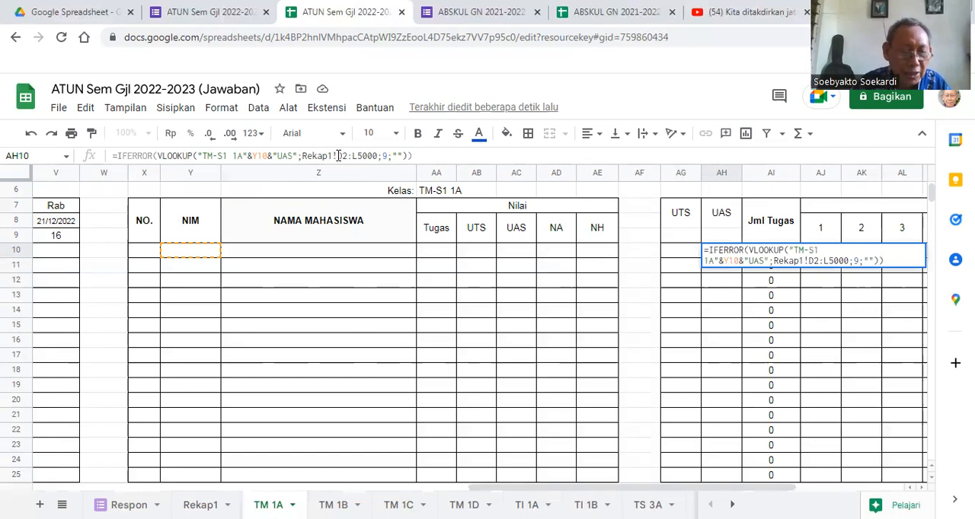
text($)
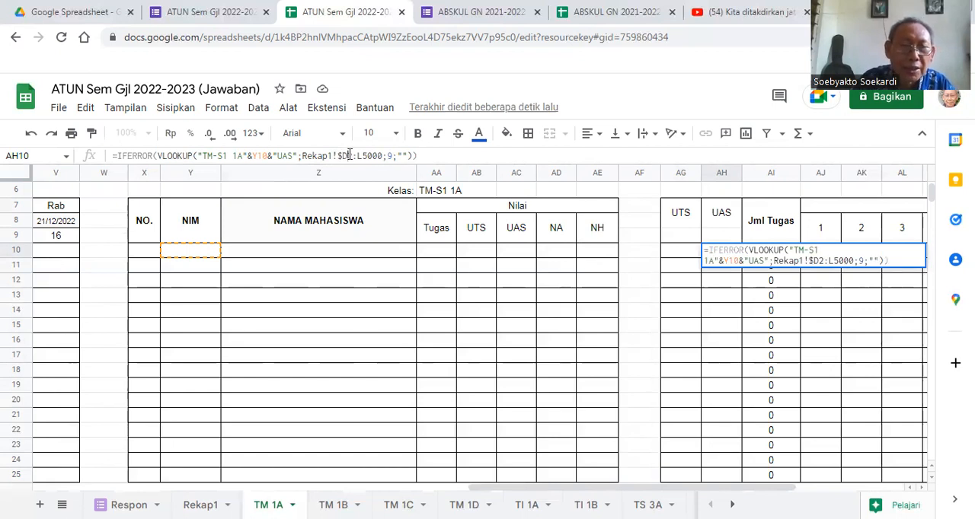
click(350, 155)
text($)
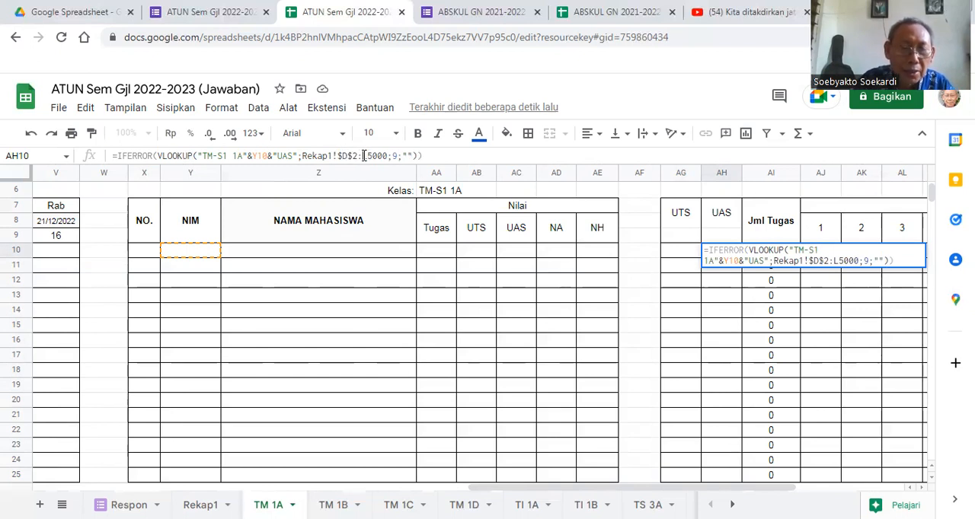
click(365, 156)
text($)
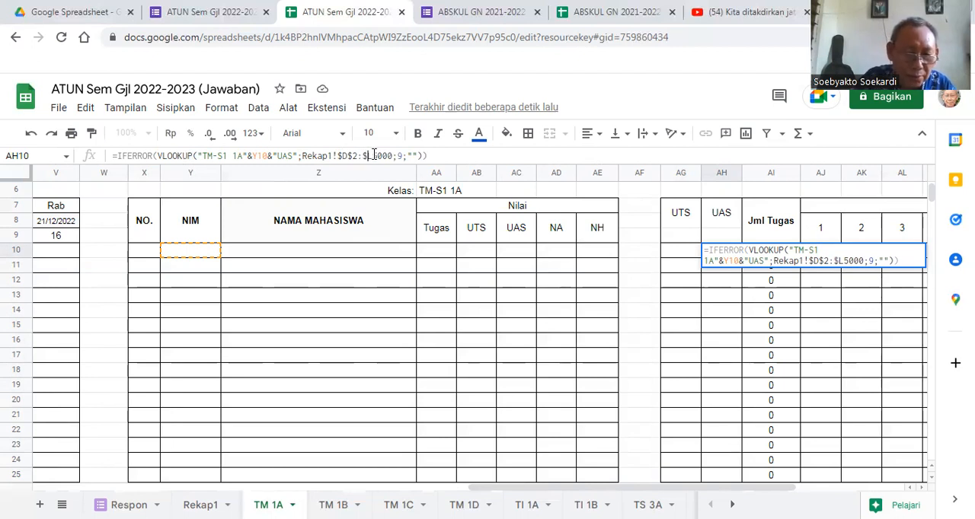
click(374, 155)
text($)
click(431, 156)
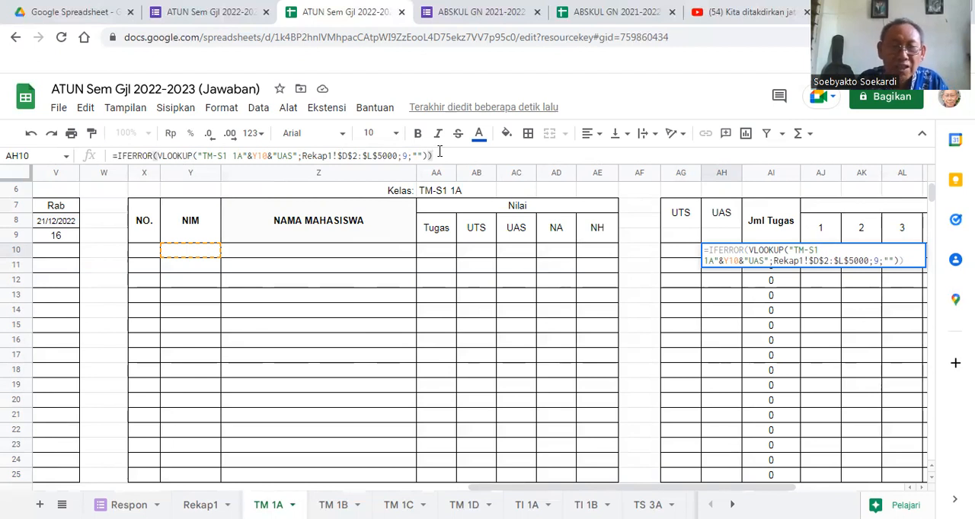
key(Return)
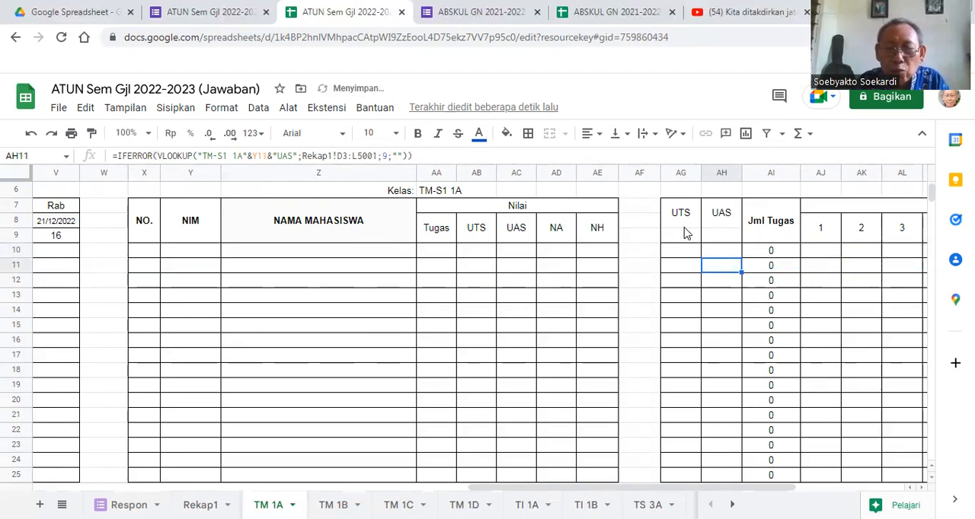
- Check the AH10 lookup against the Rekap1 columns, fill the UAS formula down to AH25, and check the copies
click(722, 254)
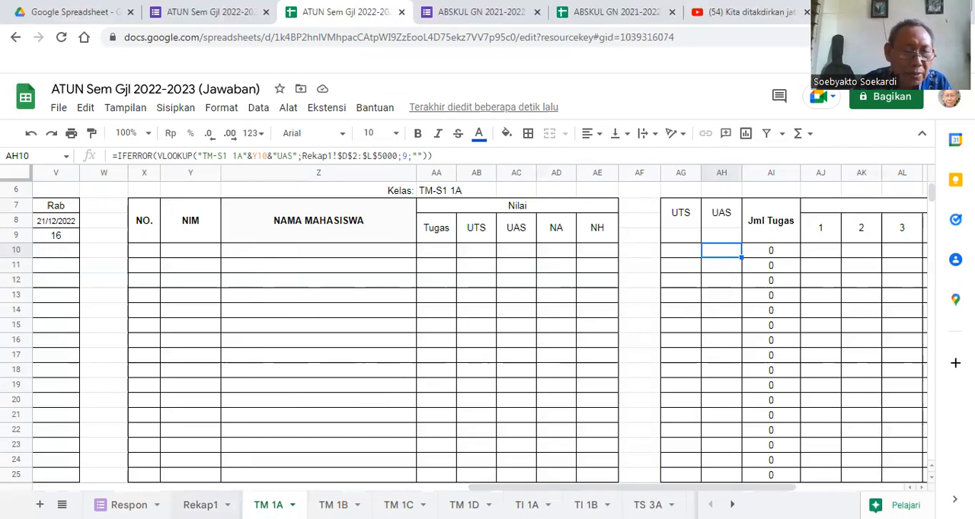
click(200, 505)
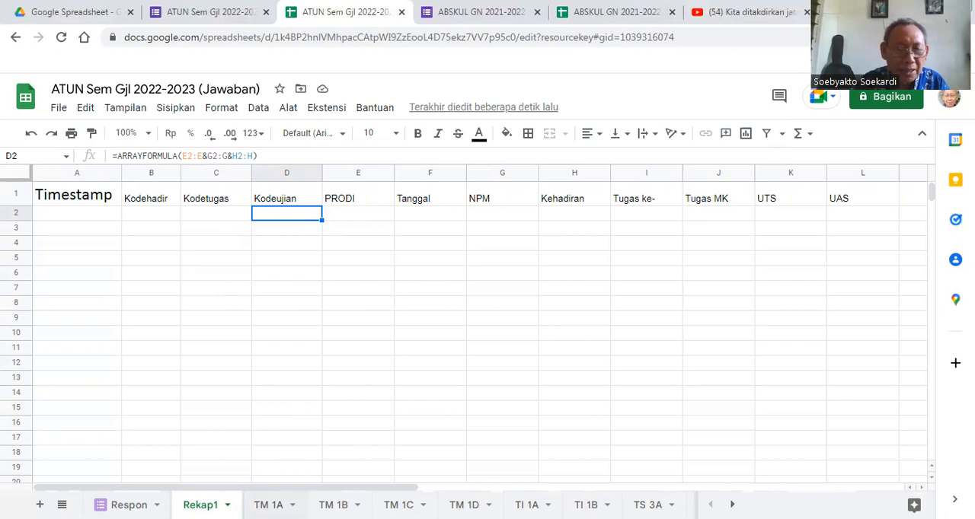
click(269, 505)
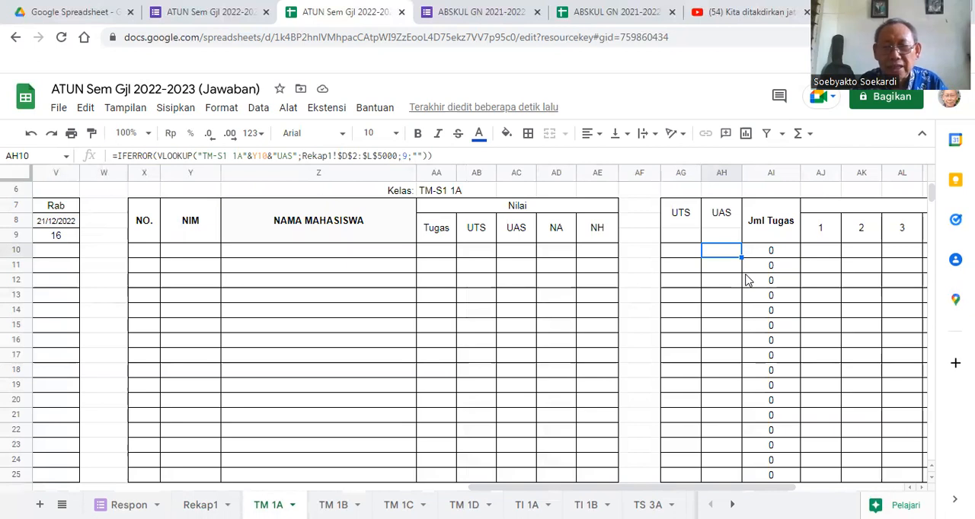
drag(740, 256, 742, 477)
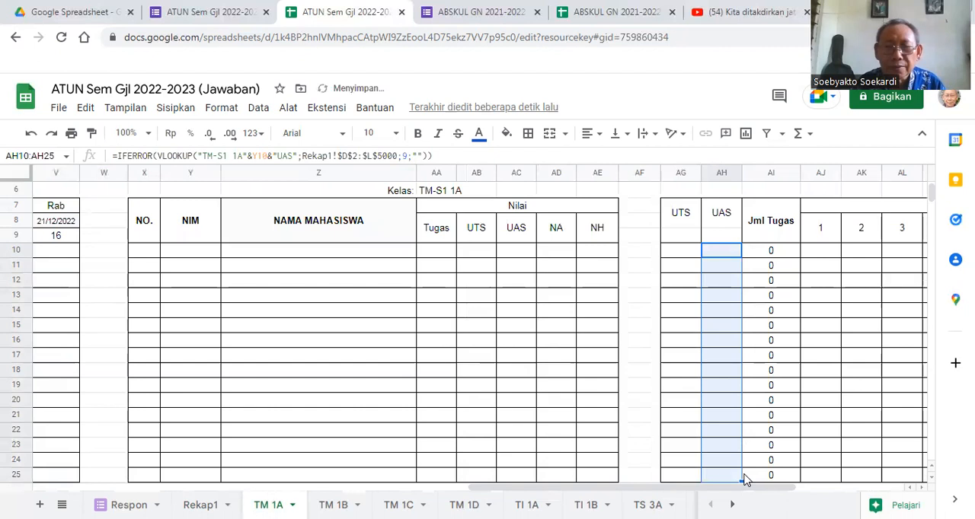
click(722, 268)
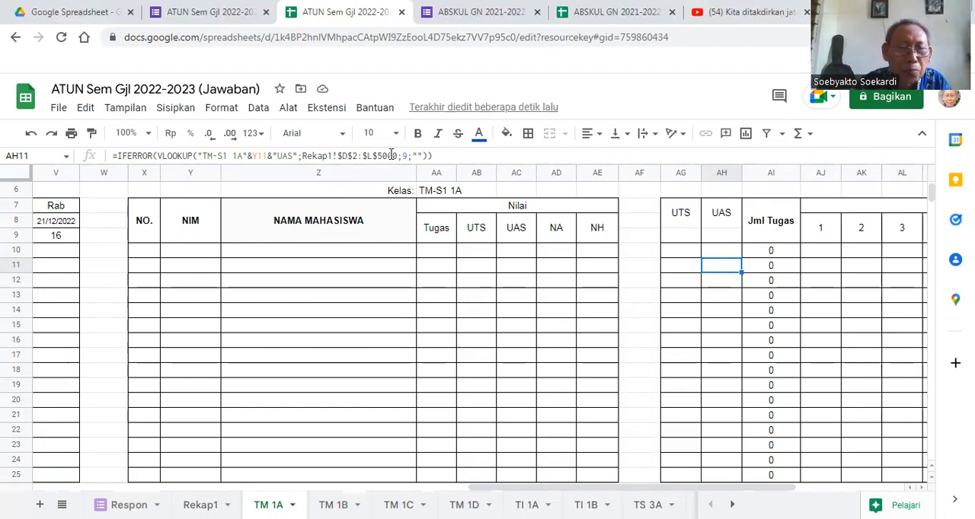
click(720, 299)
click(724, 329)
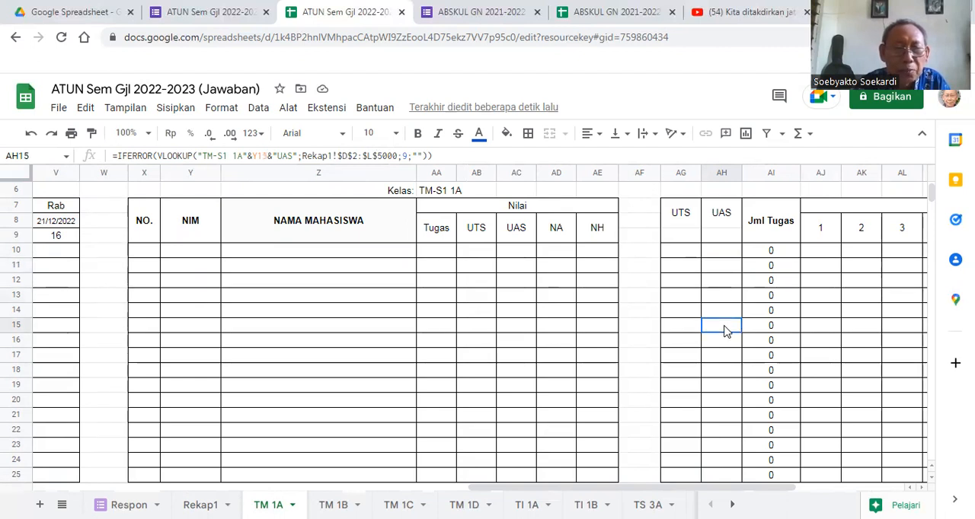
- Compare the Jml Tugas formula in AI10 with the UAS formula in AH10 and the assignment formulas in AJ10 and AK10
click(719, 255)
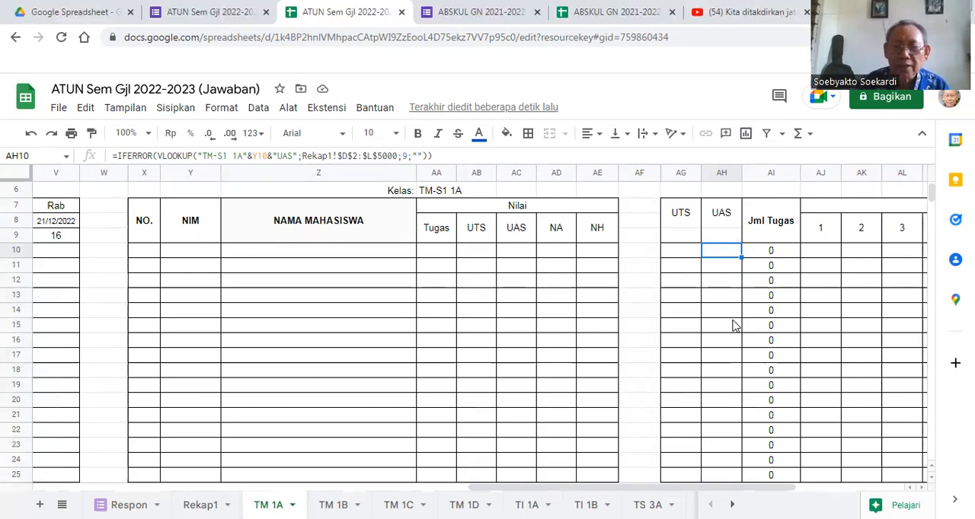
click(771, 253)
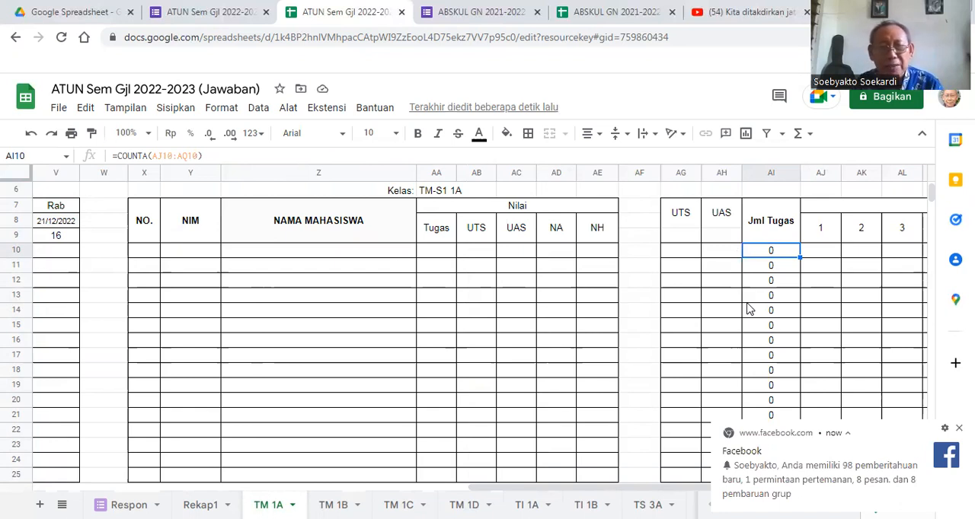
click(829, 252)
click(859, 254)
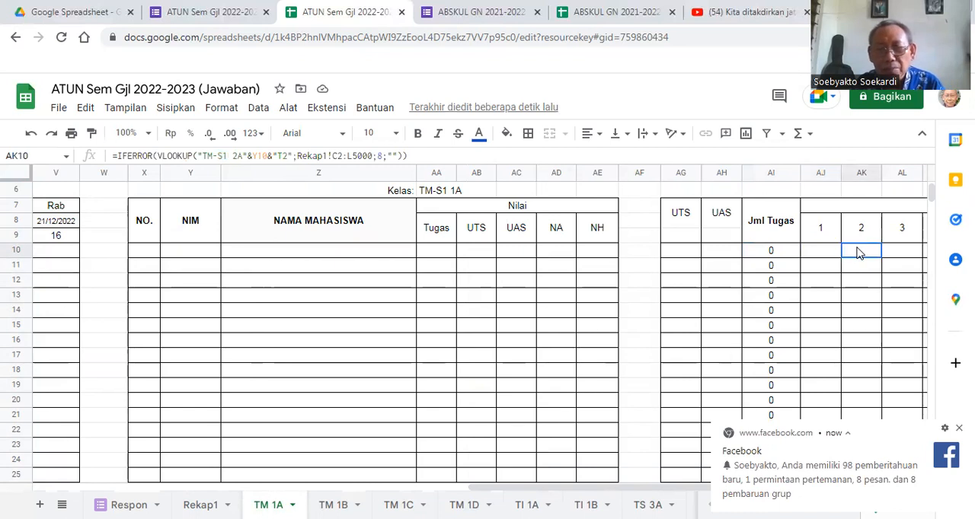
click(785, 257)
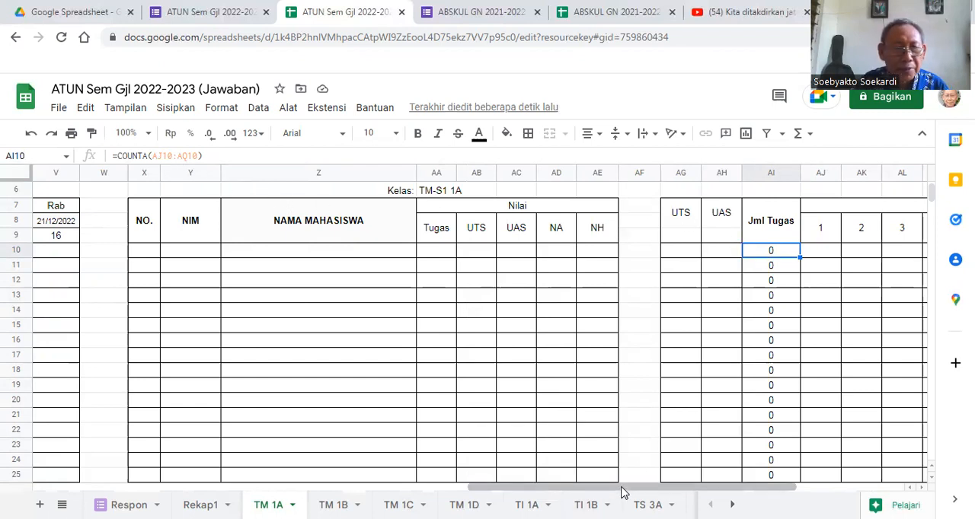
drag(621, 492, 679, 495)
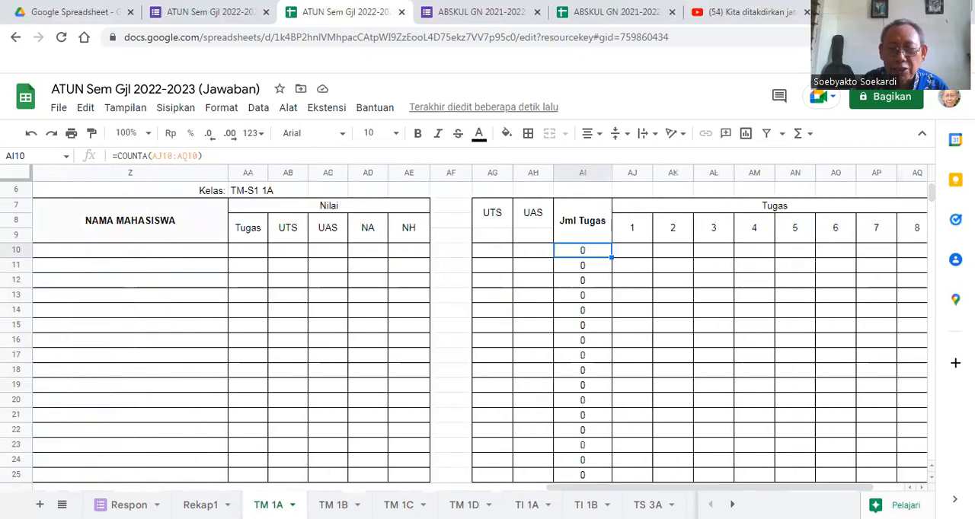
- Check the Jml Hadir count formula in cell F10
drag(743, 494, 371, 494)
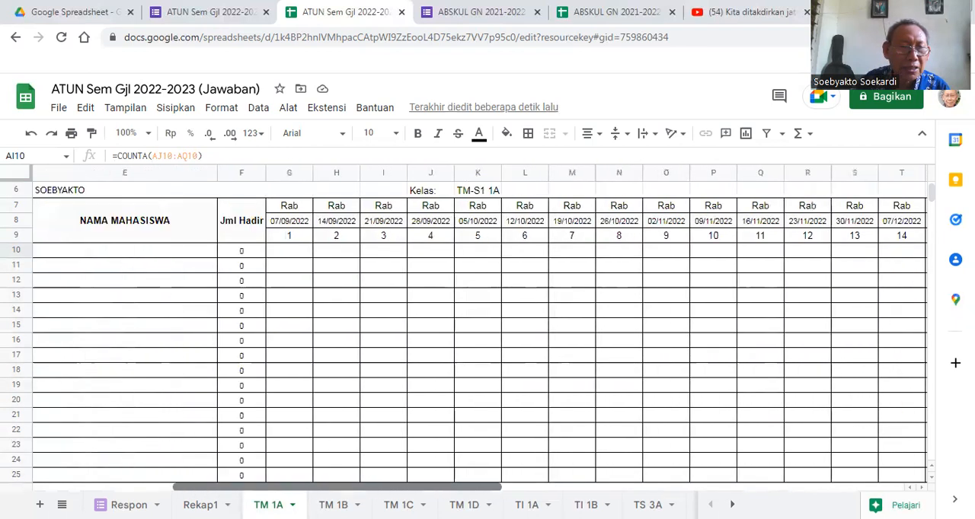
click(243, 252)
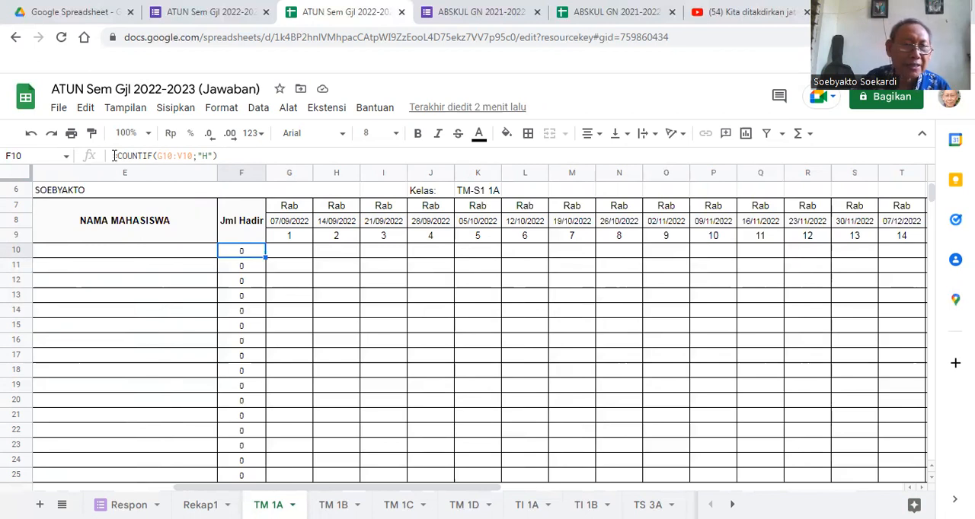
click(226, 156)
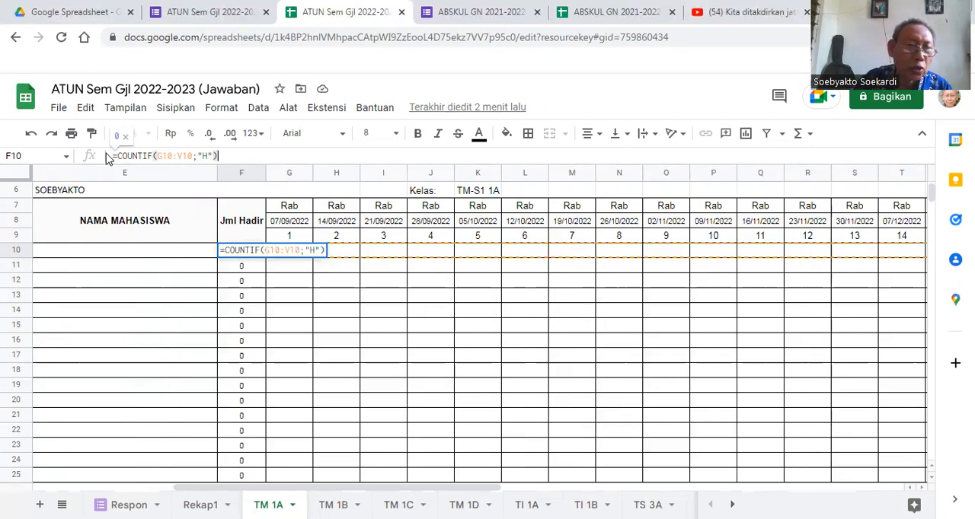
drag(118, 155, 220, 155)
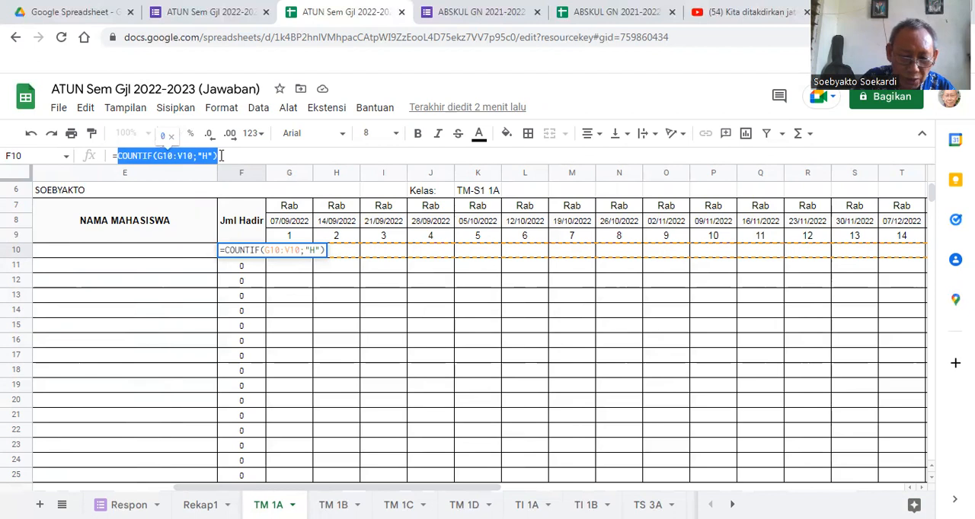
key(BackSpace)
text(C)
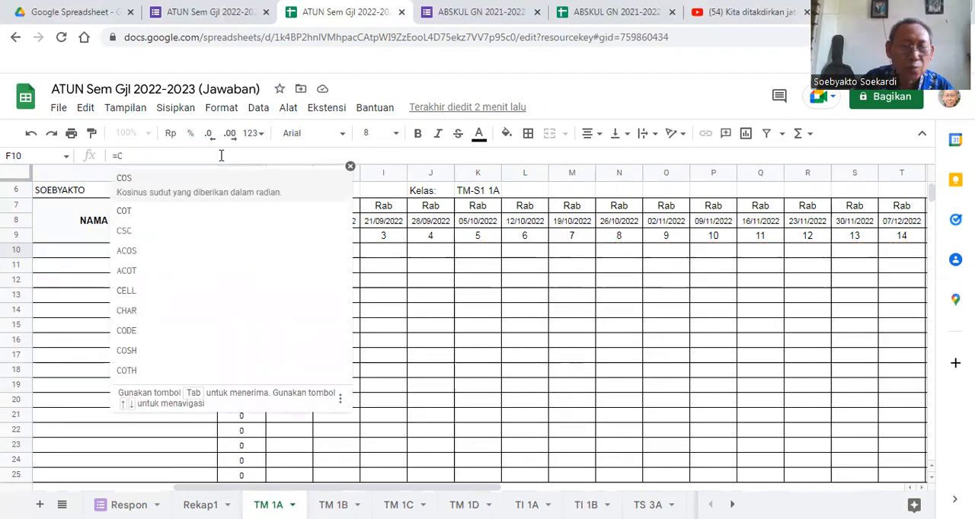
key(BackSpace)
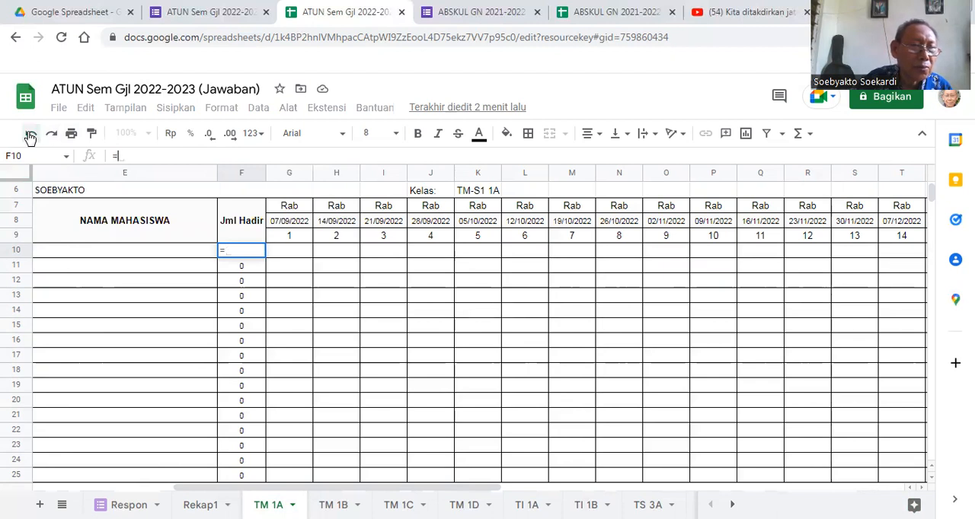
click(246, 268)
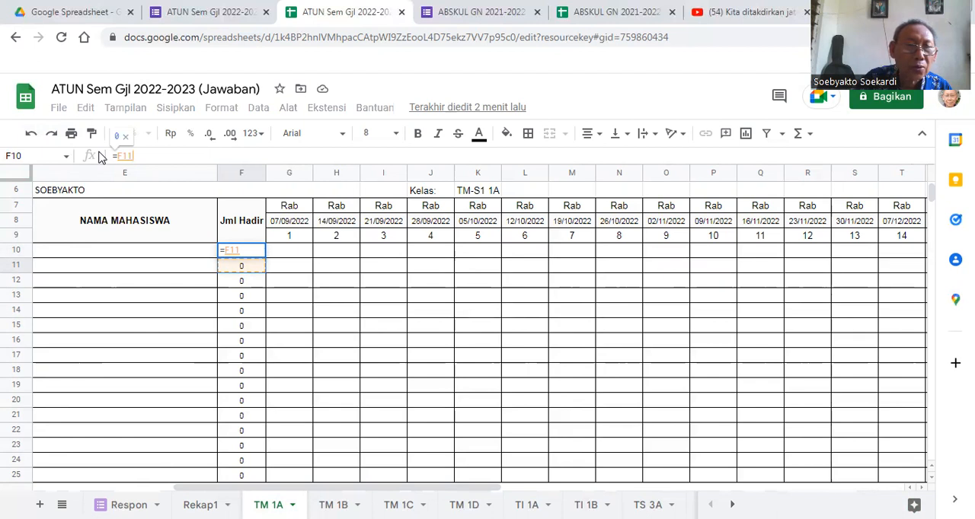
key(Return)
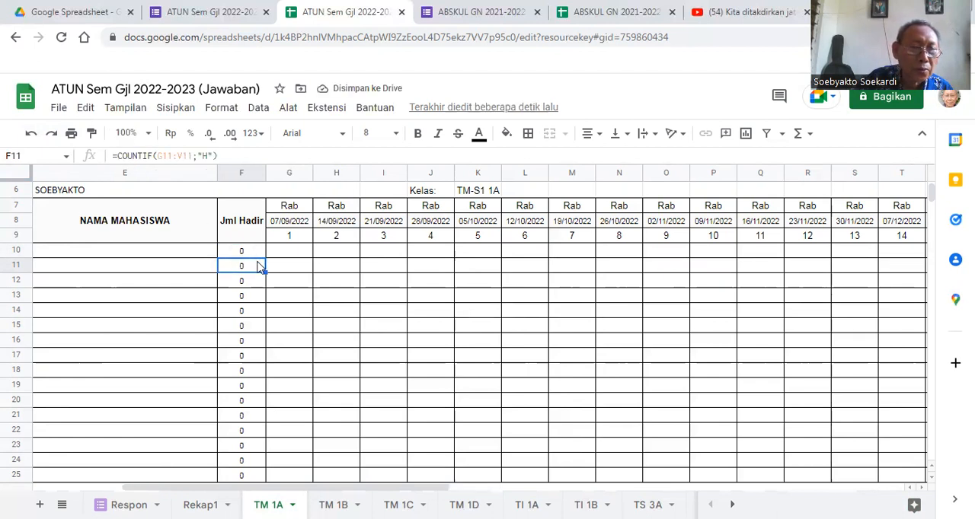
click(254, 256)
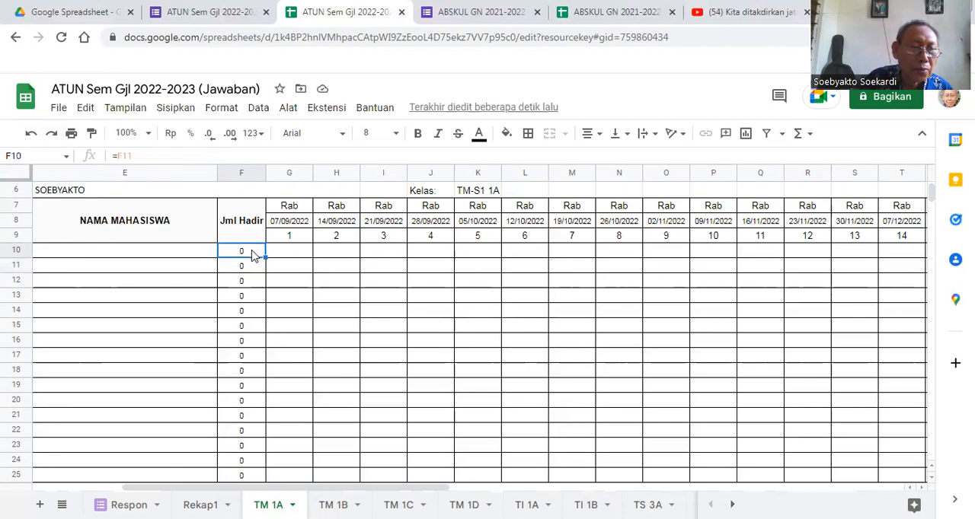
click(30, 134)
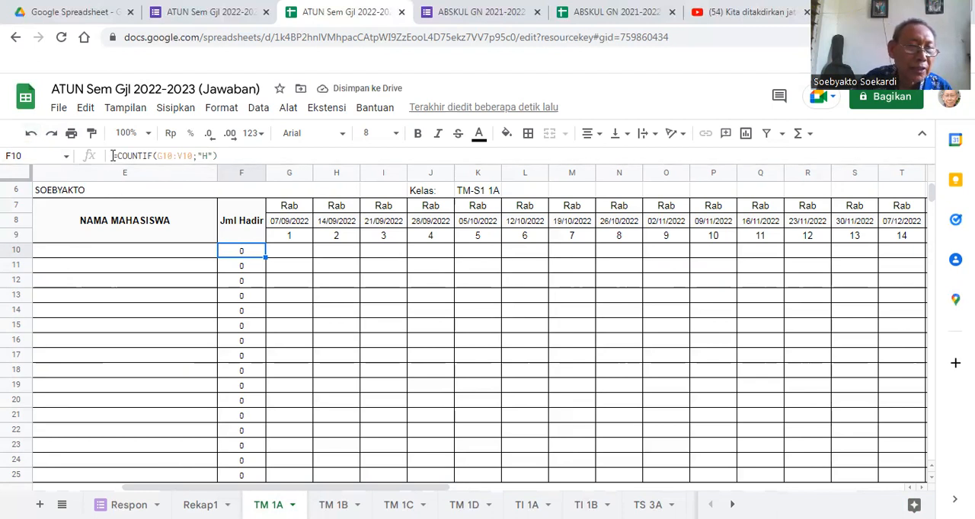
- Extend the Jml Hadir formula in F10 with three copies of =COUNTIF(G10:V10;"H"), each joined by a plus sign
drag(113, 156, 233, 147)
key(ctrl+c)
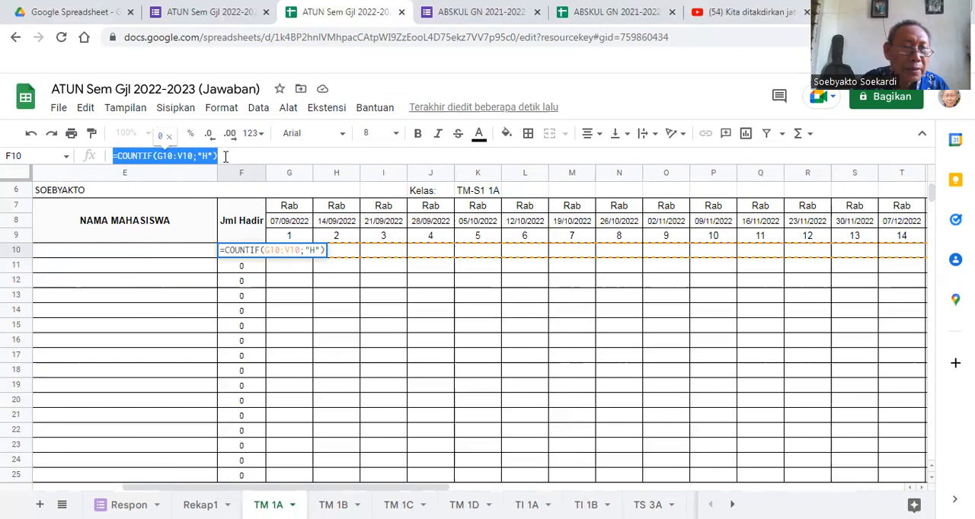
click(225, 156)
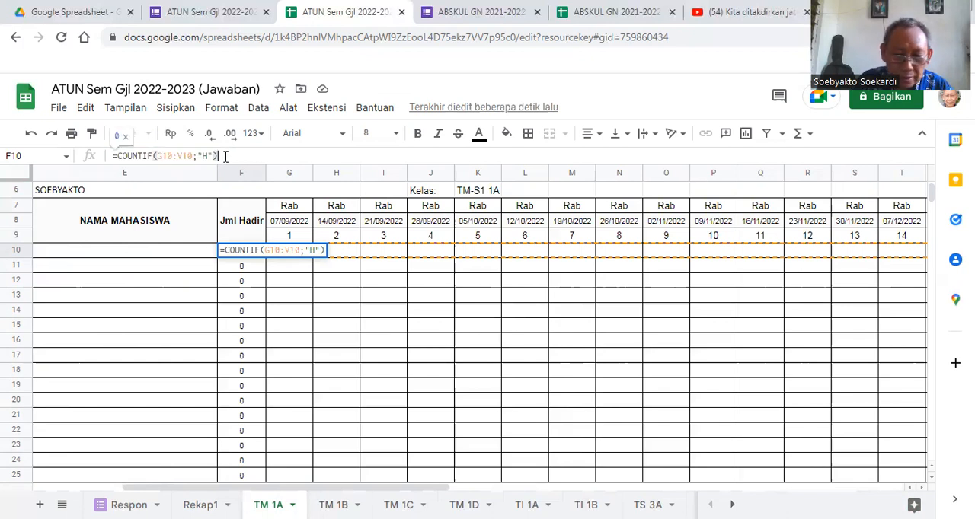
text(+)
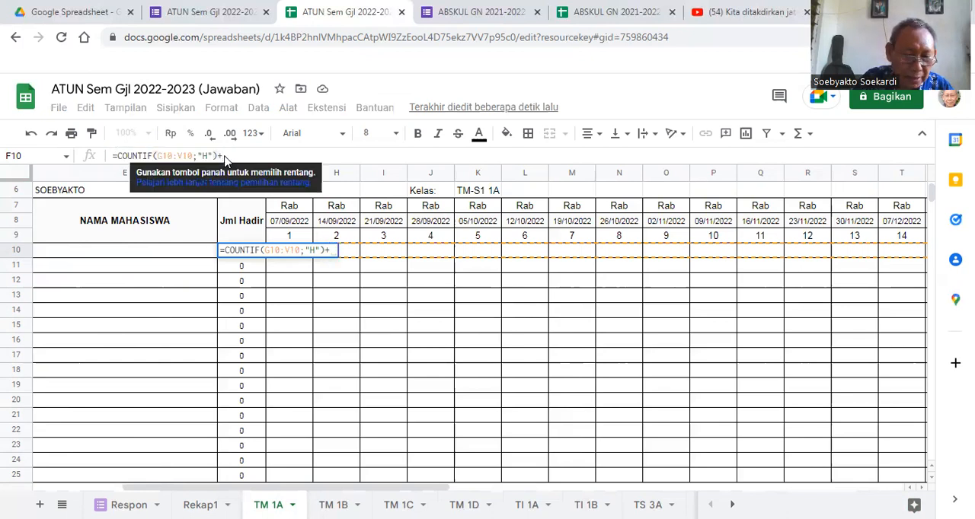
key(ctrl+v)
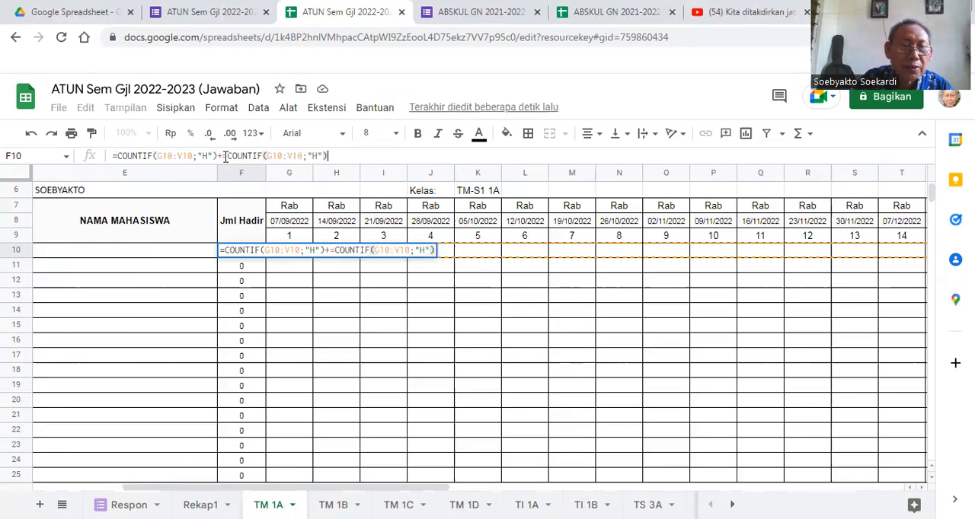
text(+)
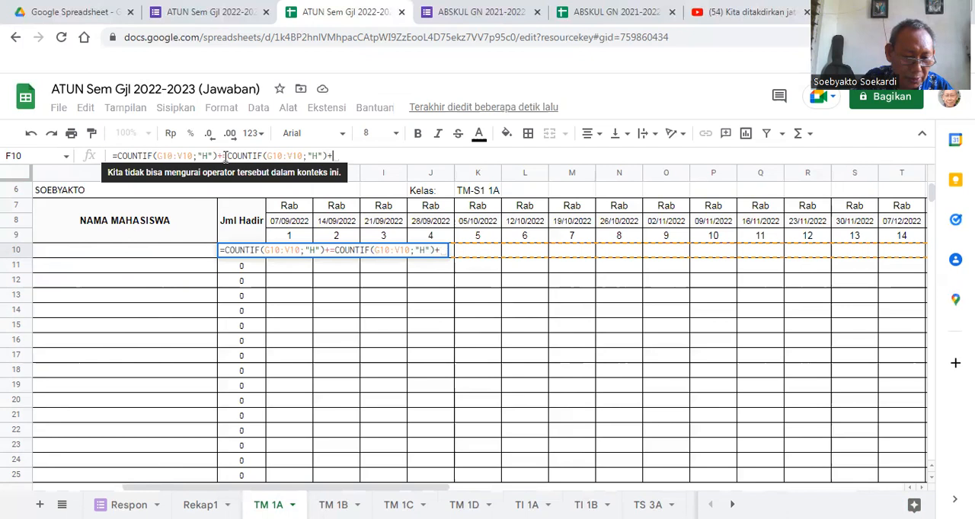
key(ctrl+v)
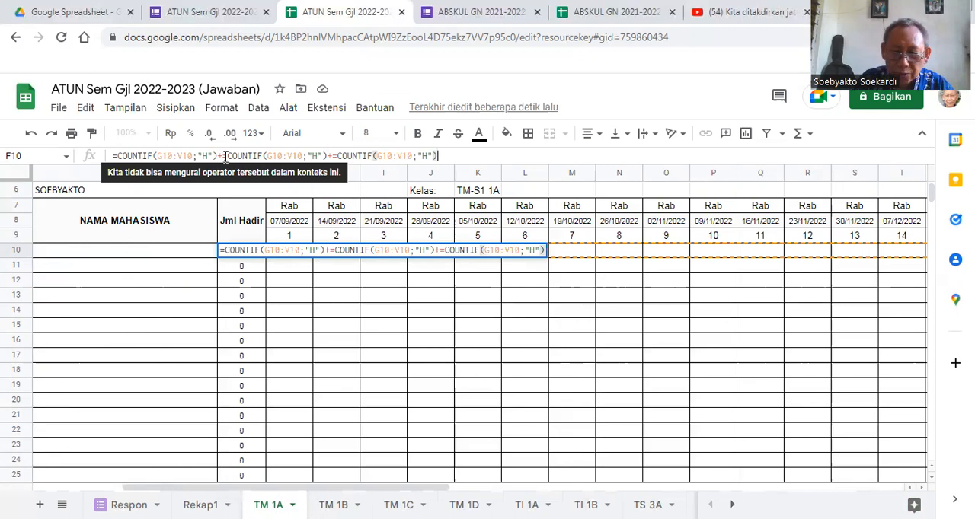
text(+=COUNTIF(G10:V10;"H)
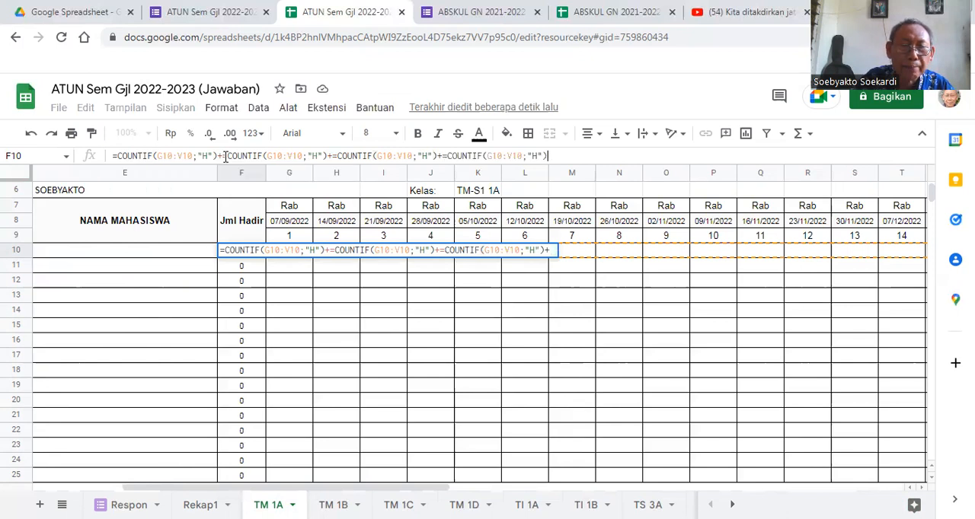
key(ctrl+v)
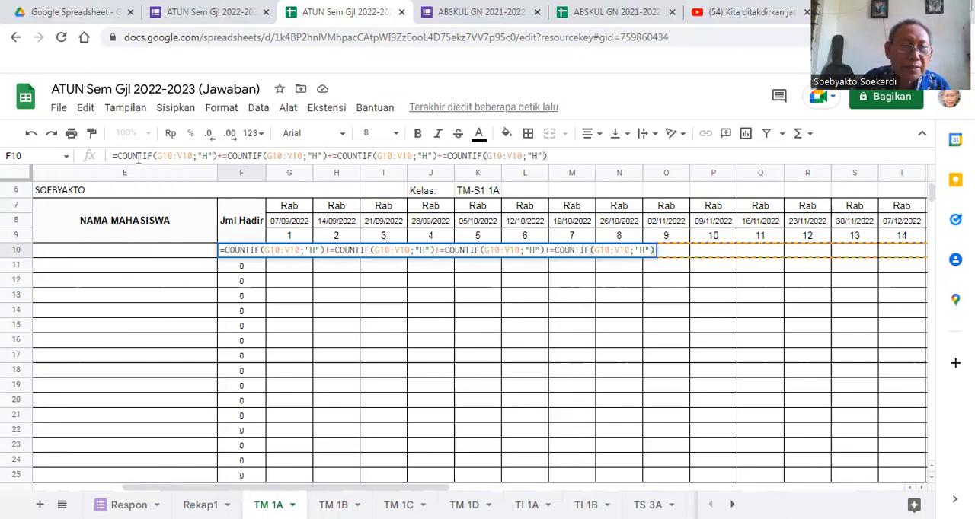
- Change the criteria of the second, third and fourth COUNTIF in F10 to "T", "UTS" and "UAS"
click(318, 155)
key(BackSpace)
text(TIF(G10:V10;"T)
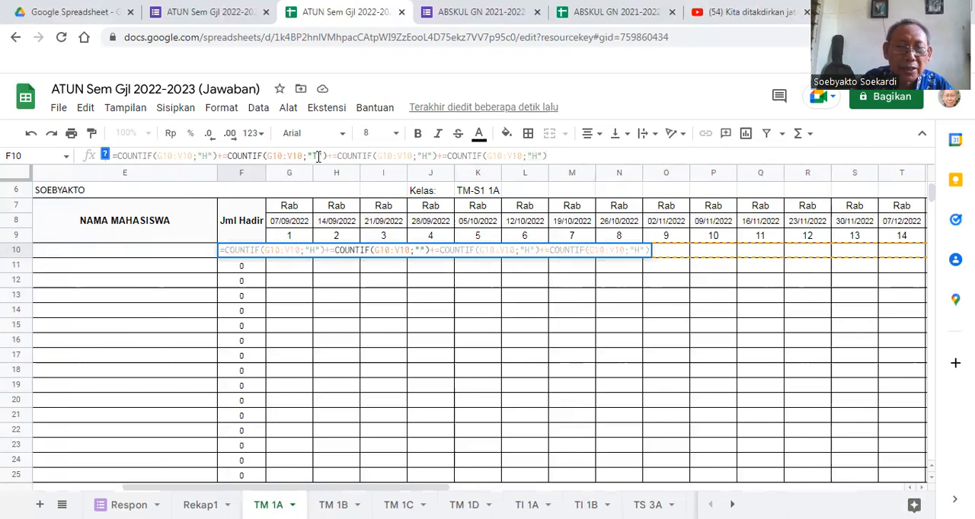
click(428, 156)
key(BackSpace)
text(UTS)
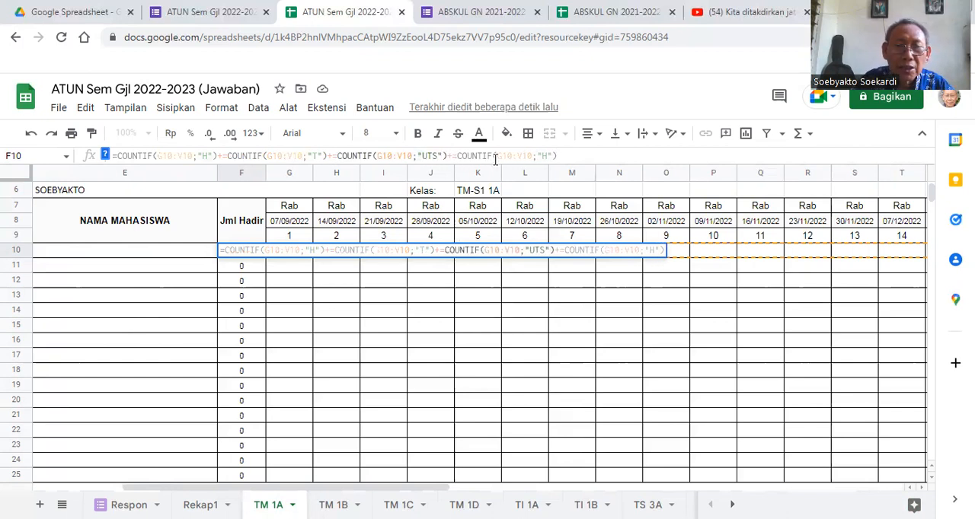
click(546, 156)
key(BackSpace)
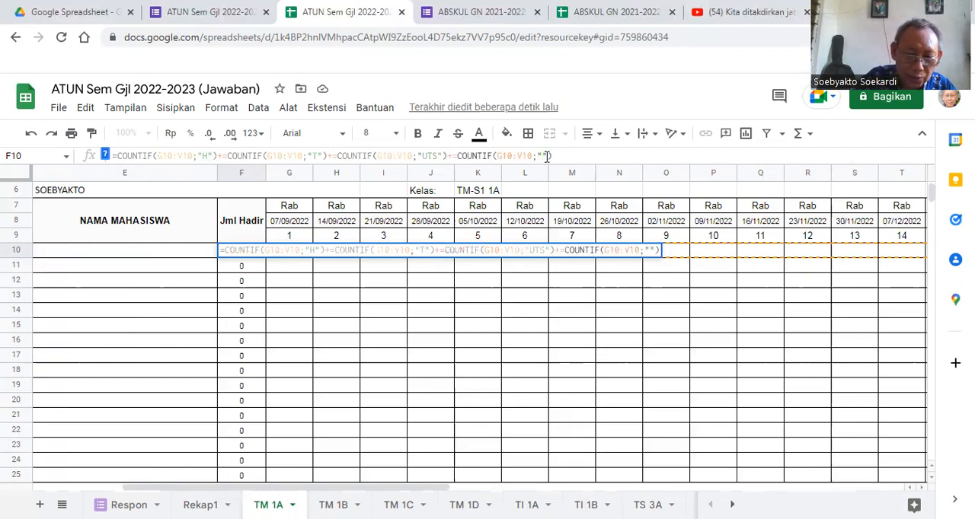
text(UAS)
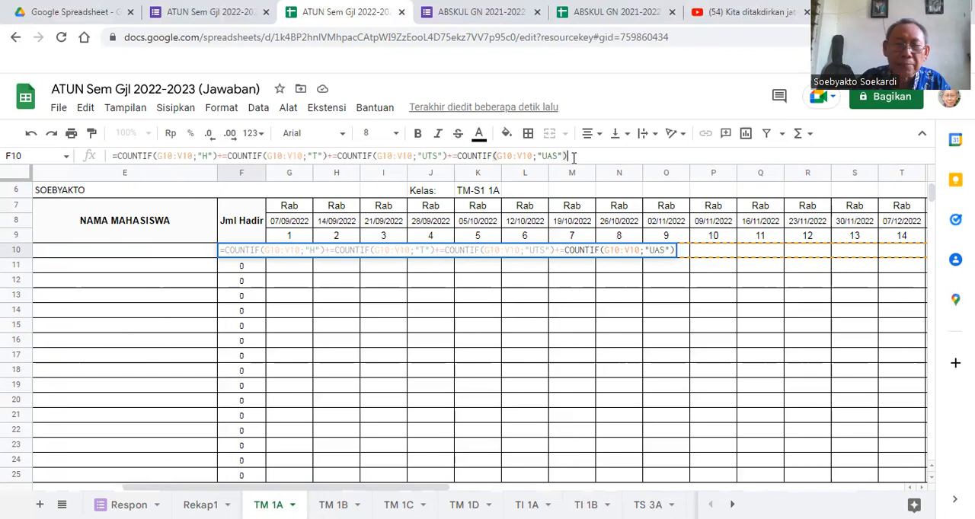
key(Return)
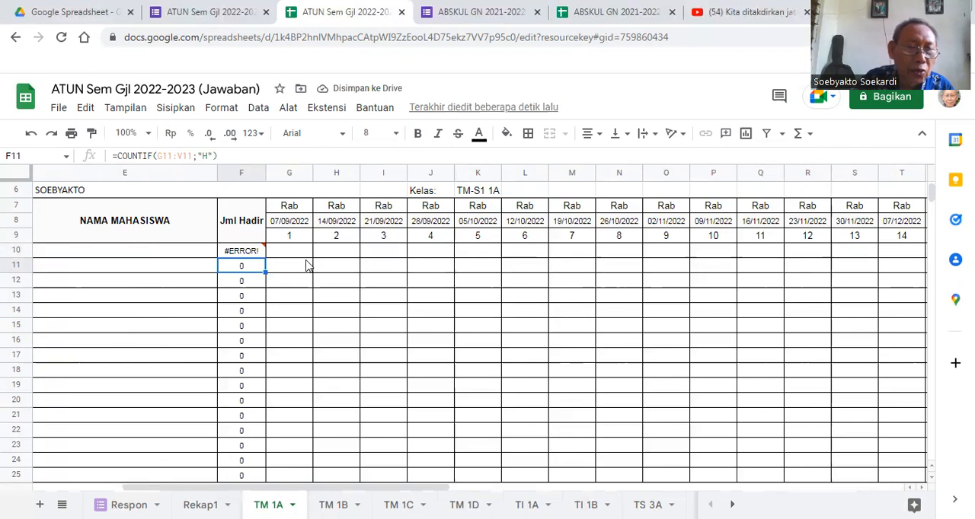
- Remove the extra equals signs before the second, third and fourth COUNTIF in the F10 formula
click(245, 253)
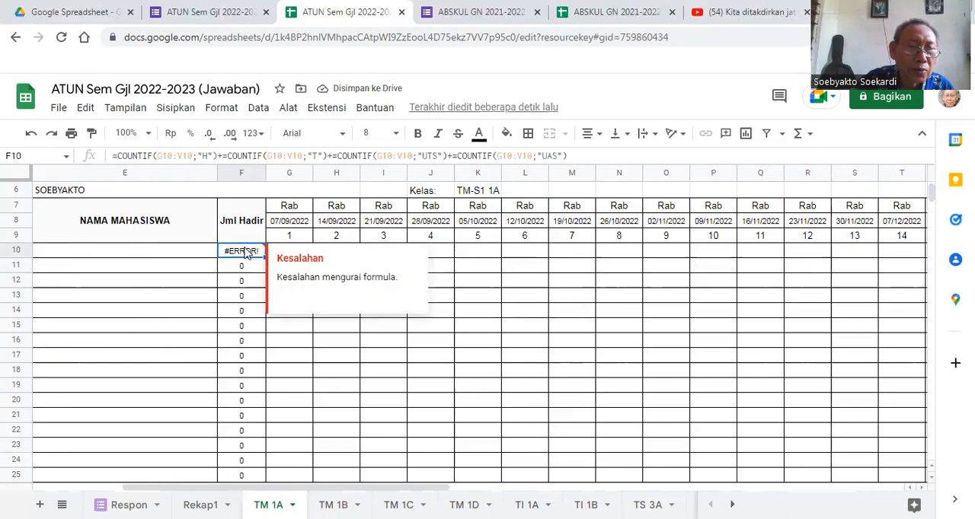
click(227, 156)
key(BackSpace)
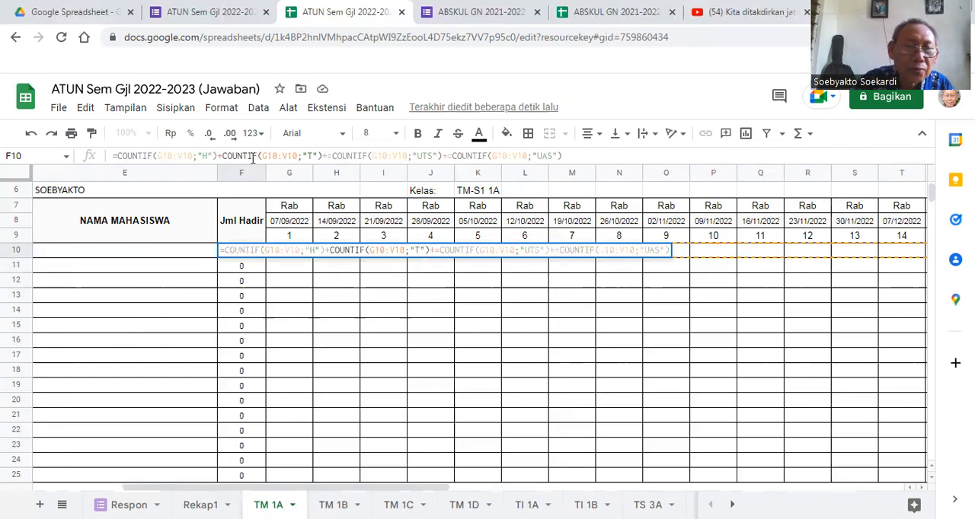
click(333, 156)
key(BackSpace)
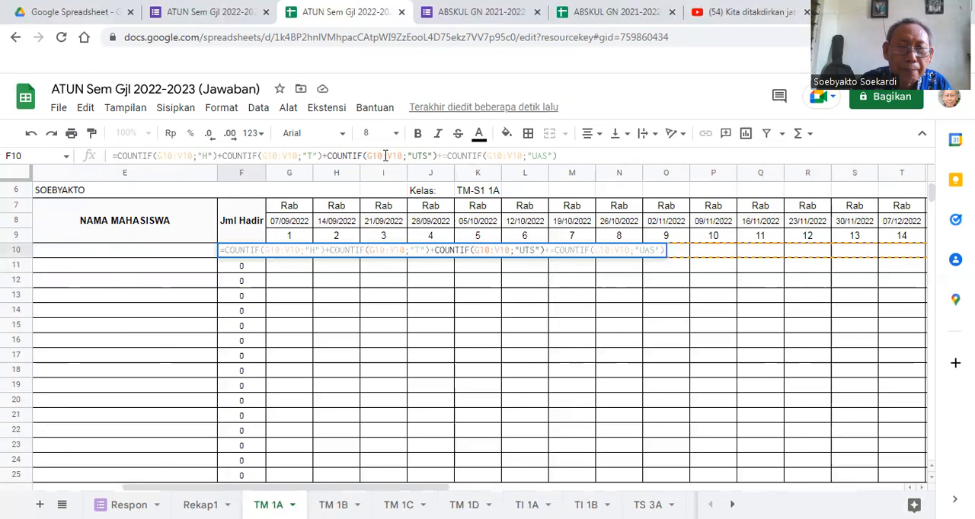
click(449, 156)
key(BackSpace)
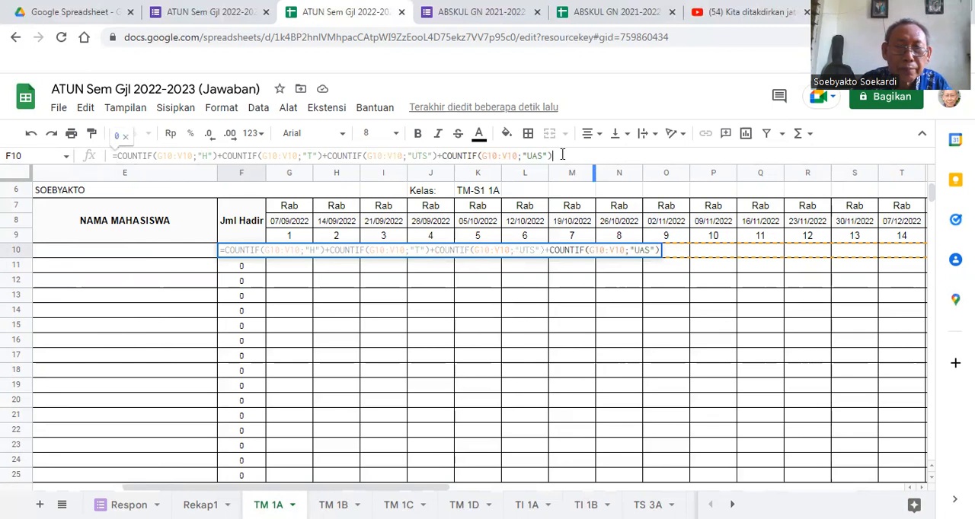
key(Return)
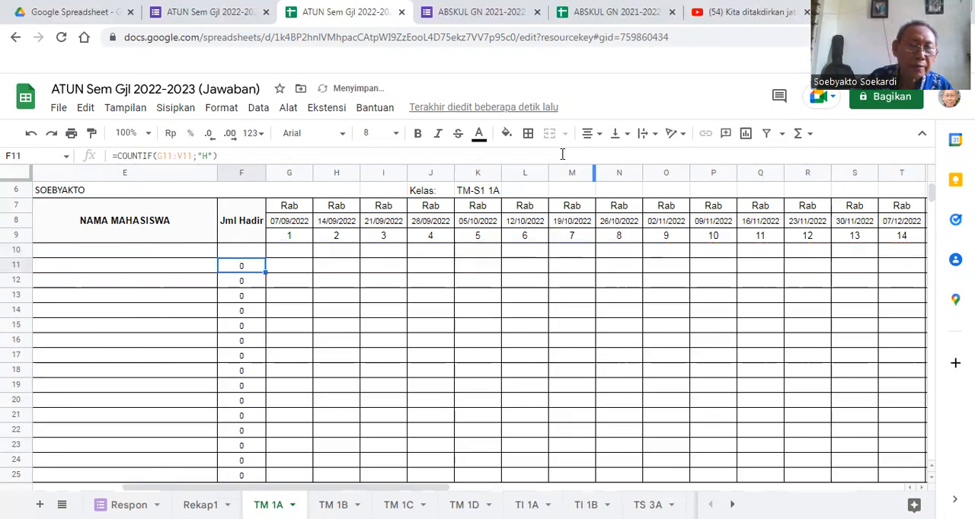
- Fill the Jml Hadir formula from F10 down to F32 and copy F10:F32 into the other Jml Hadir column, starting at AR10
click(251, 253)
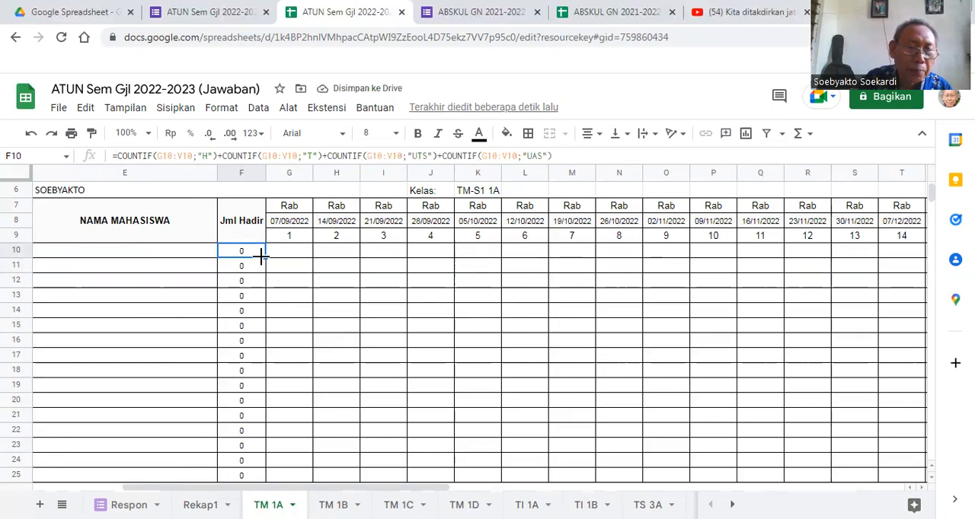
drag(264, 256, 262, 435)
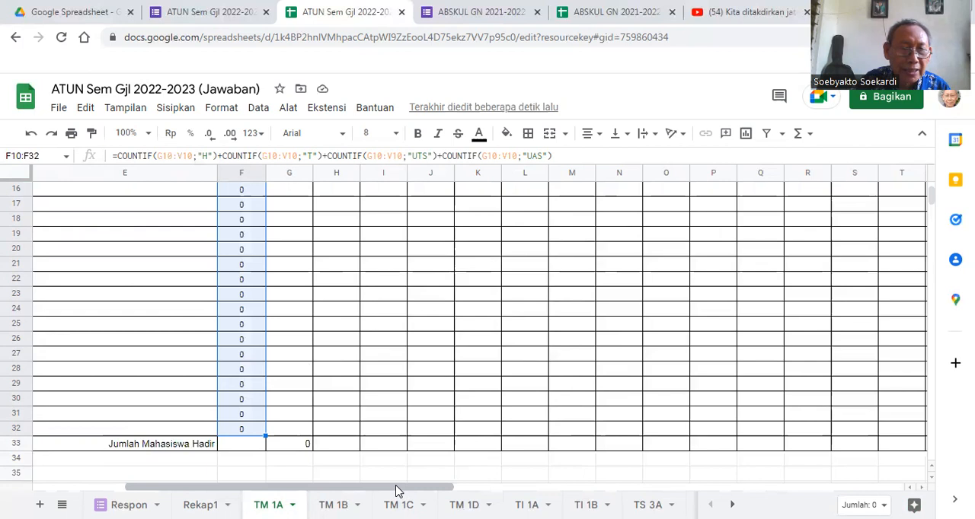
key(ctrl+c)
drag(405, 491, 887, 477)
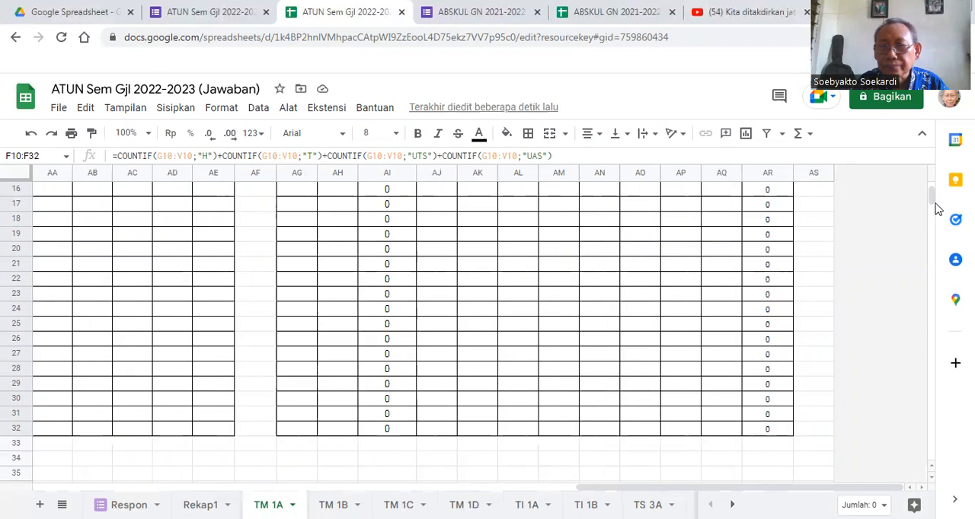
drag(932, 198, 931, 196)
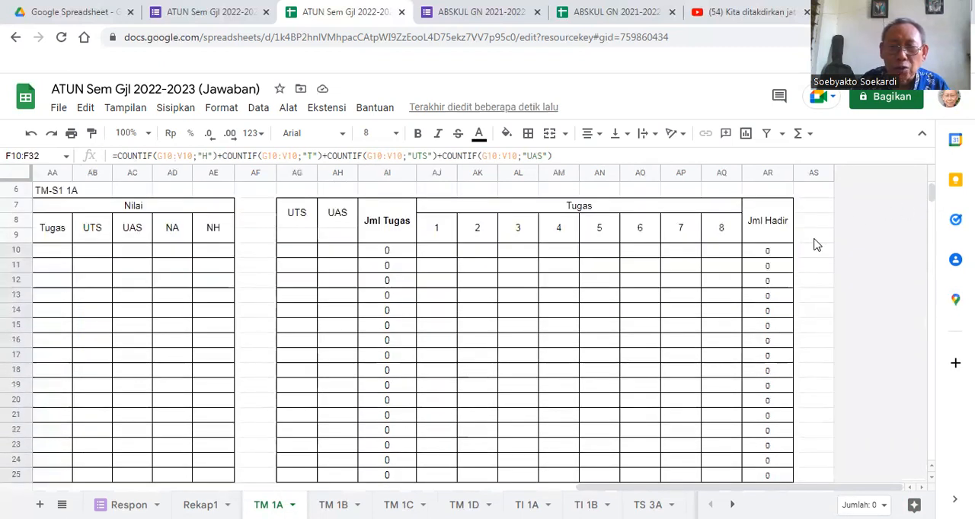
click(768, 255)
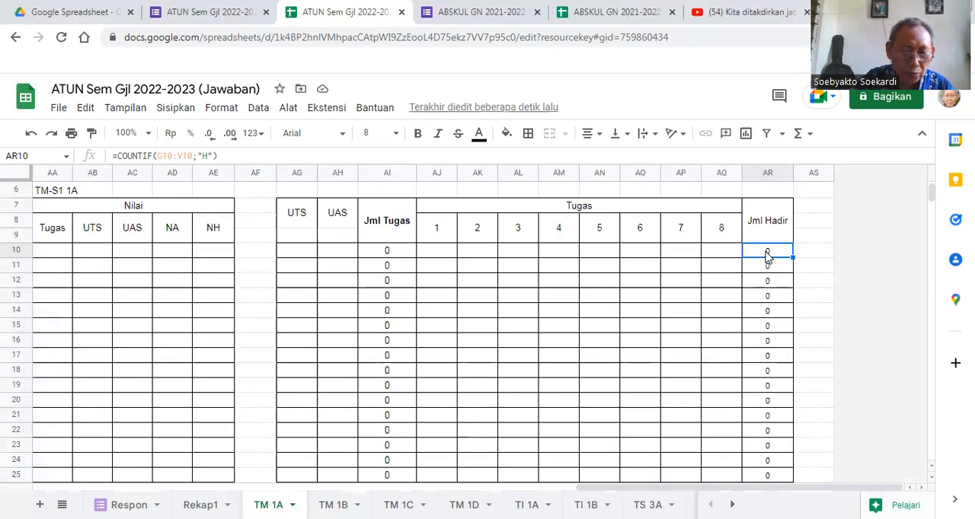
key(ctrl+v)
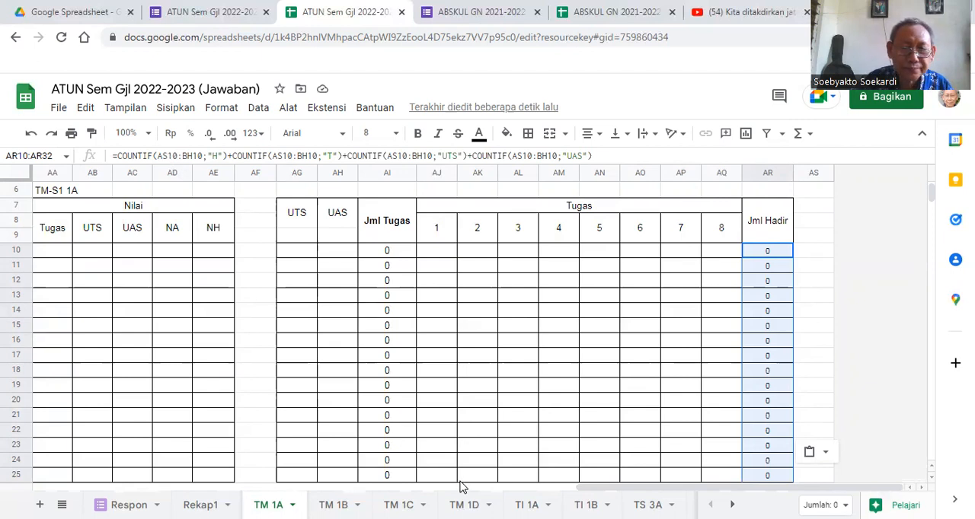
drag(590, 490, 162, 483)
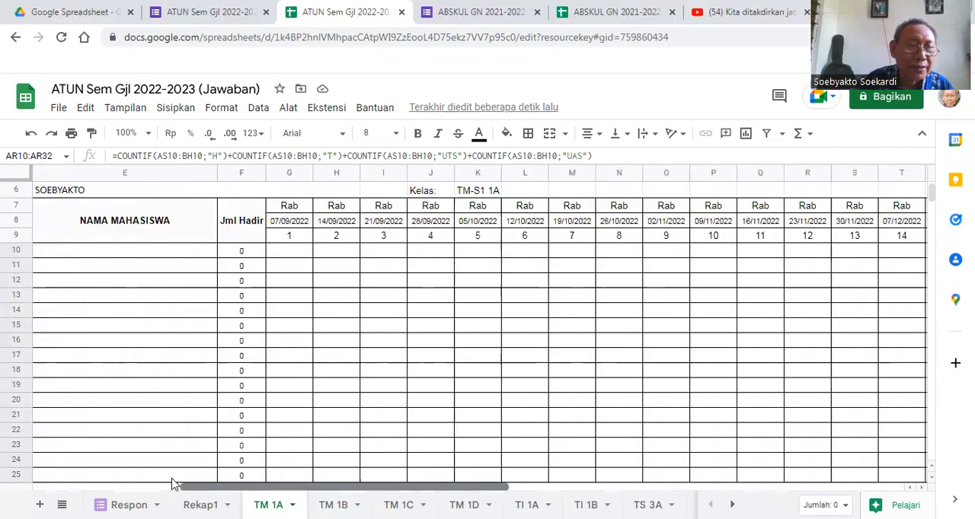
- Compare with the F10 formula and change the first COUNTIF range in AR10 to G10:V10
click(240, 256)
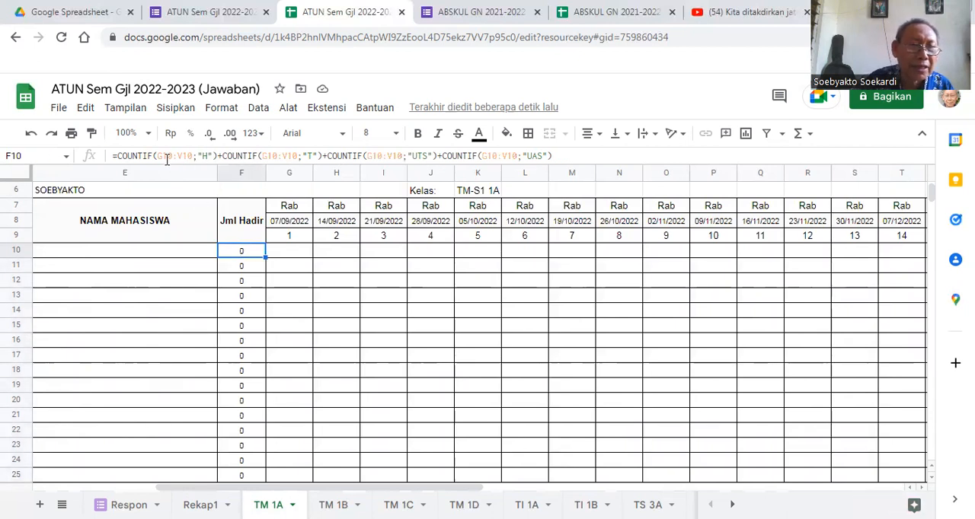
drag(446, 488, 826, 475)
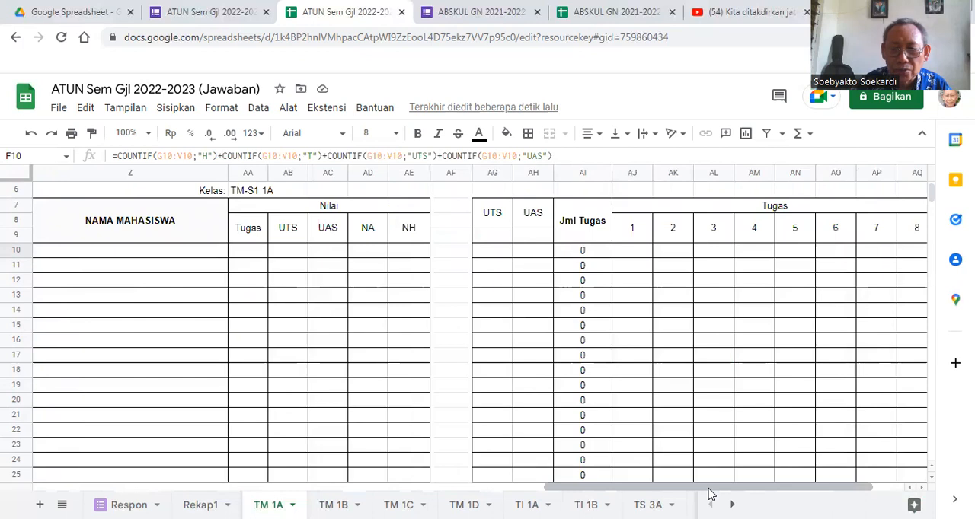
drag(708, 493, 759, 487)
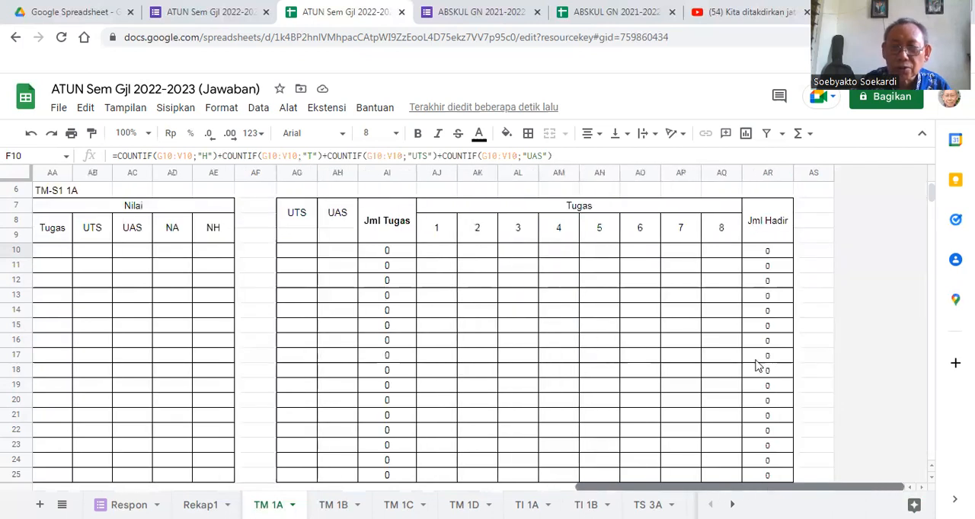
click(766, 251)
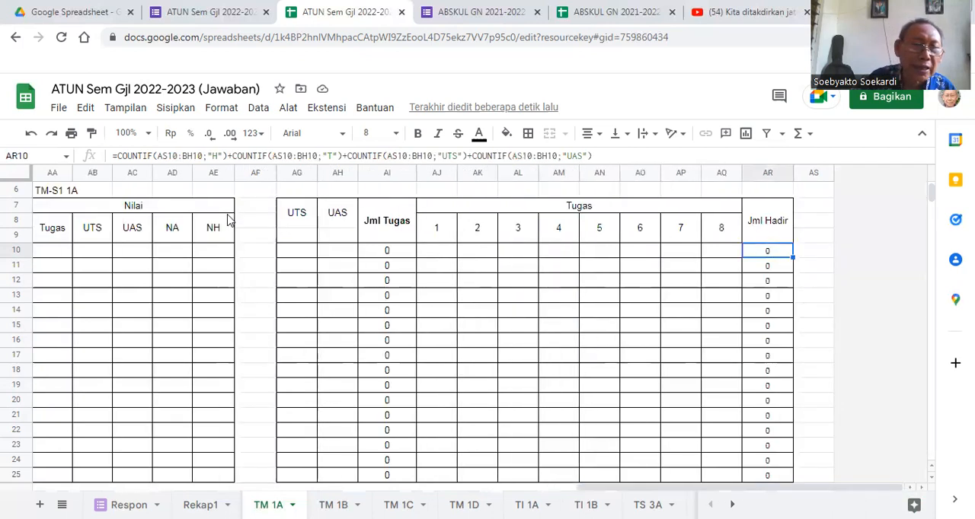
click(168, 155)
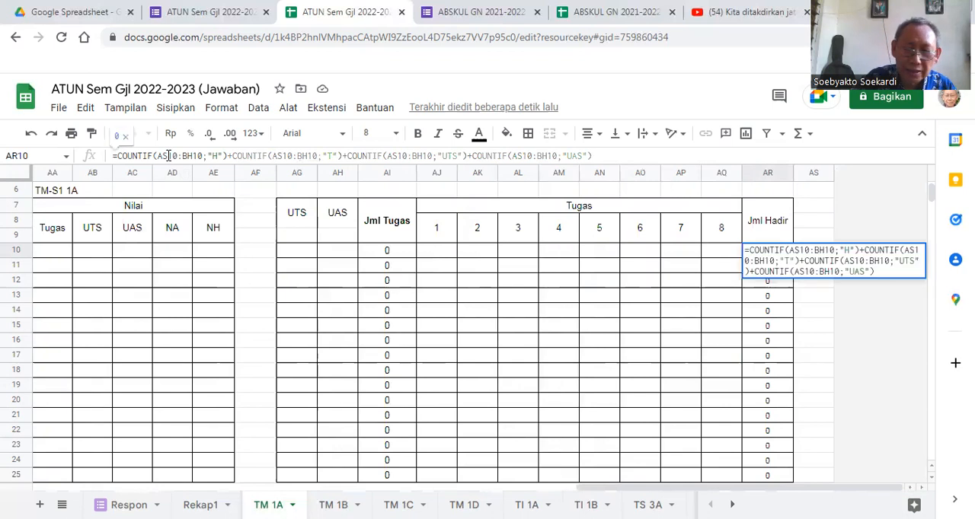
key(BackSpace)
key(BackSpace)
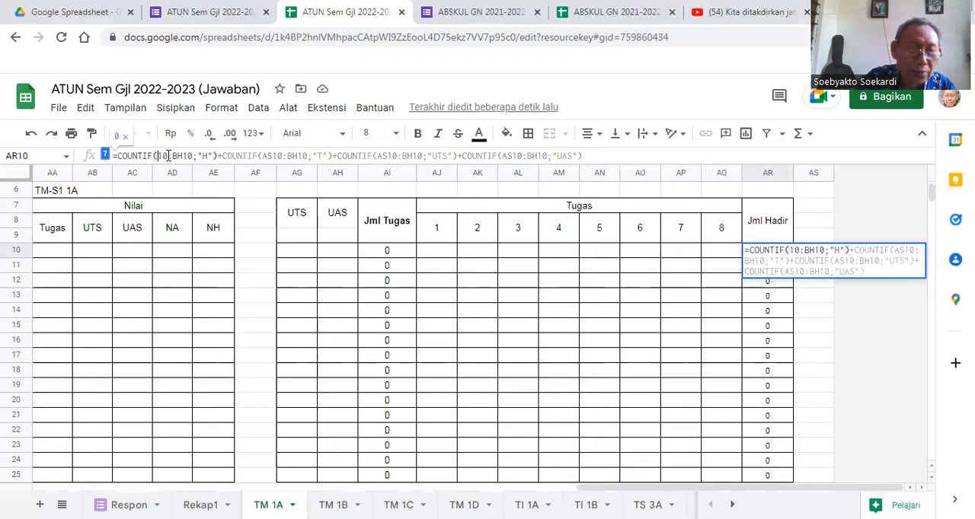
text(G)
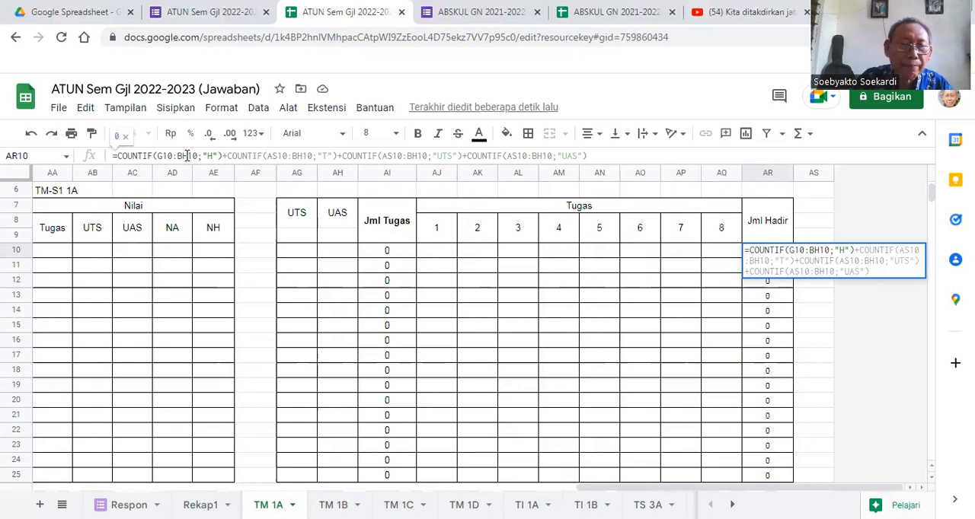
key(BackSpace)
key(BackSpace)
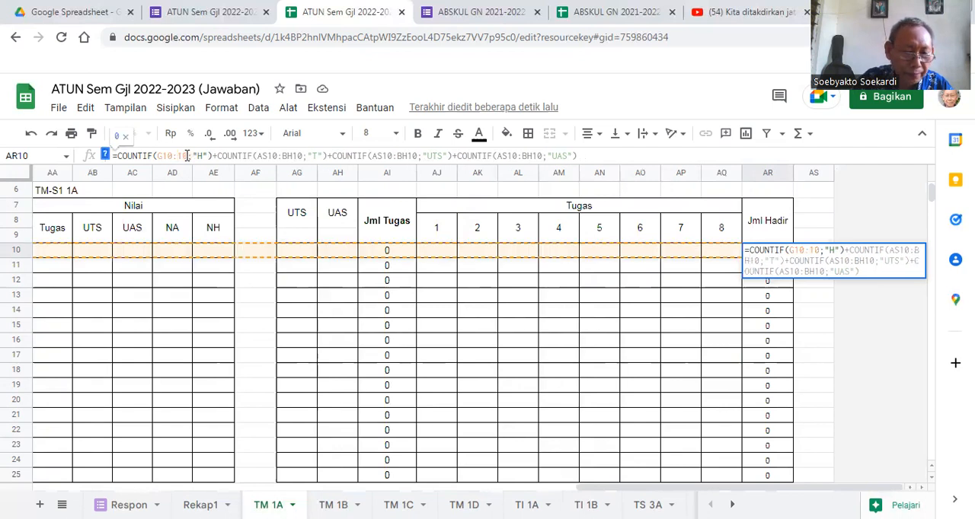
text(V)
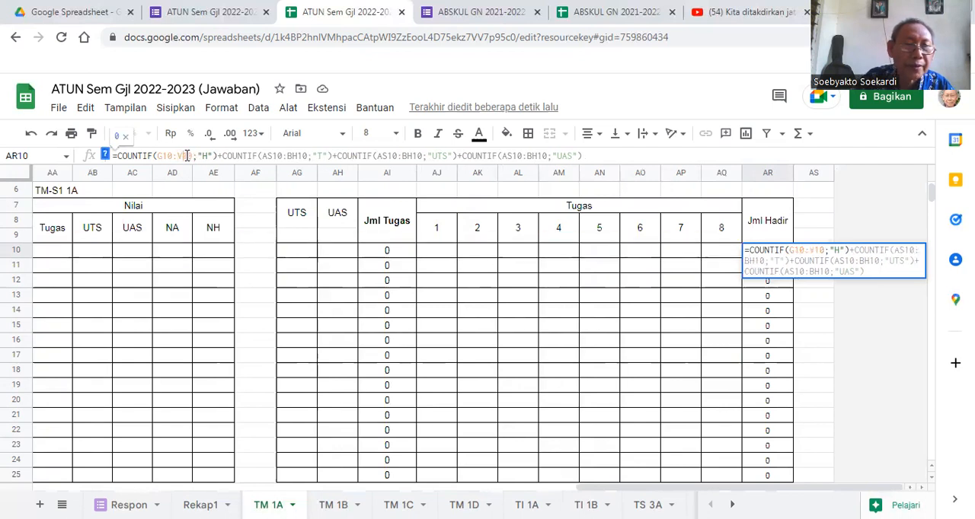
- Change the range of the second COUNTIF in AR10, the one counting "T", to G10:V10
click(273, 156)
key(BackSpace)
key(BackSpace)
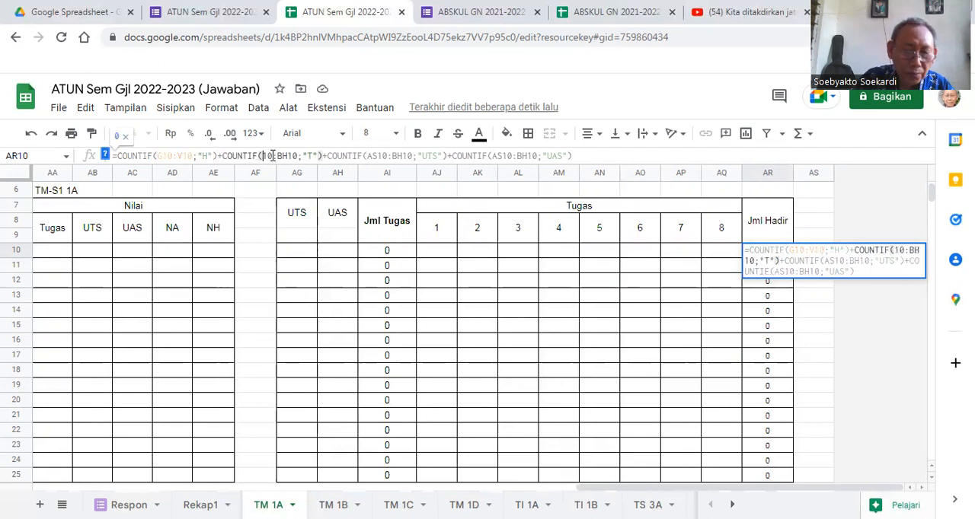
text(G)
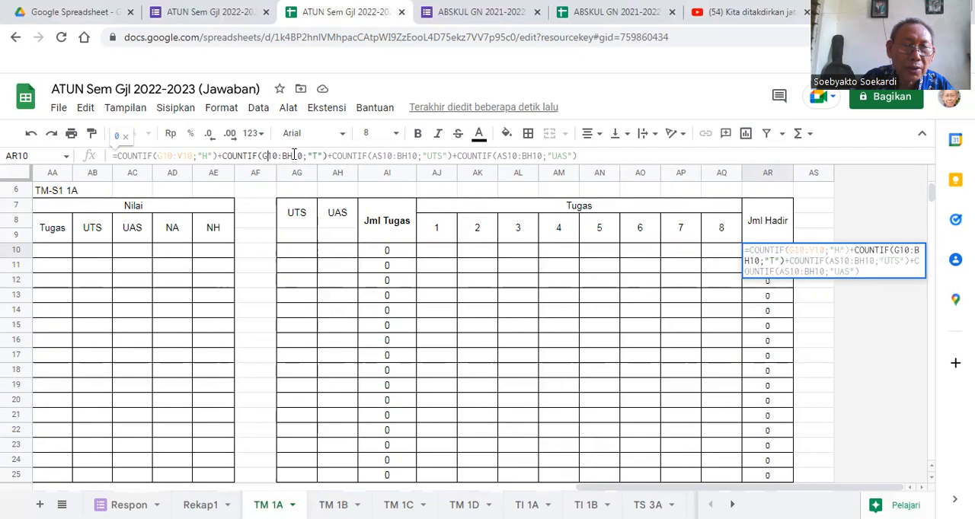
click(294, 156)
key(BackSpace)
key(BackSpace)
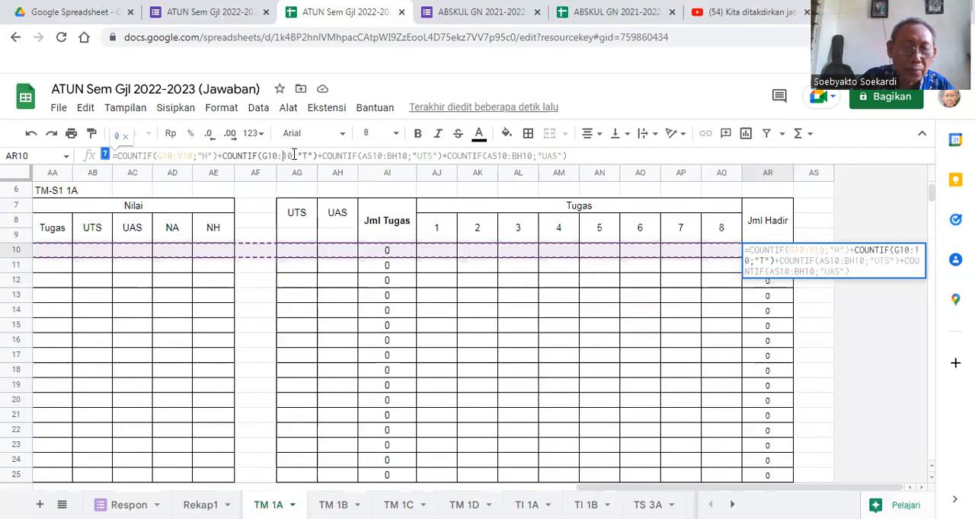
text(V)
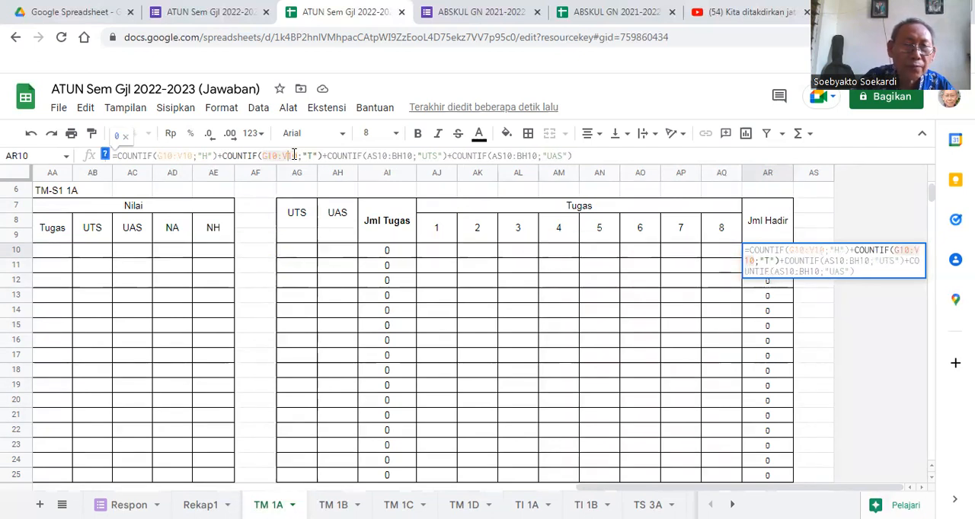
- Change the range of the third COUNTIF in AR10, the one counting "UTS", to G10:V10
click(378, 155)
key(BackSpace)
key(BackSpace)
text(G)
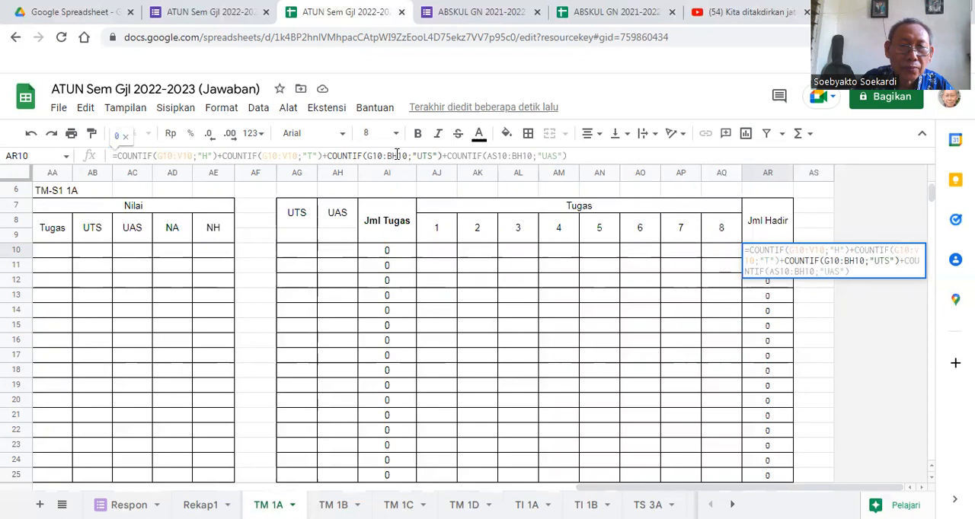
click(397, 156)
key(BackSpace)
key(BackSpace)
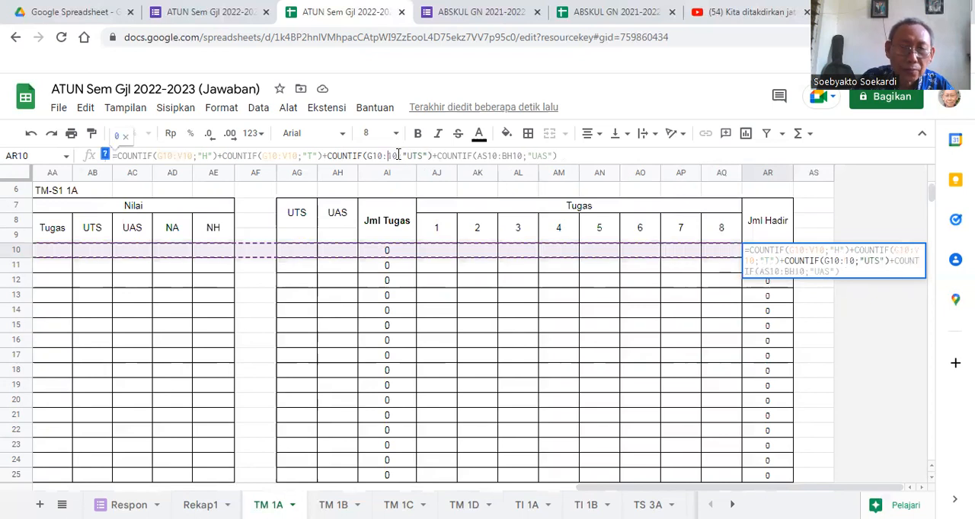
text(V)
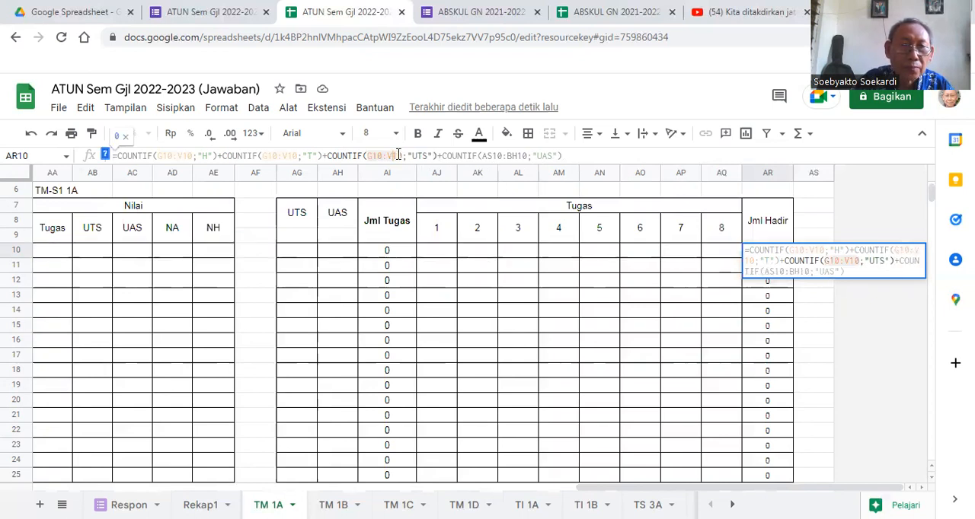
- Change the range of the fourth COUNTIF in AR10, the one counting "UAS", to G10:V10 and commit the formula
click(494, 156)
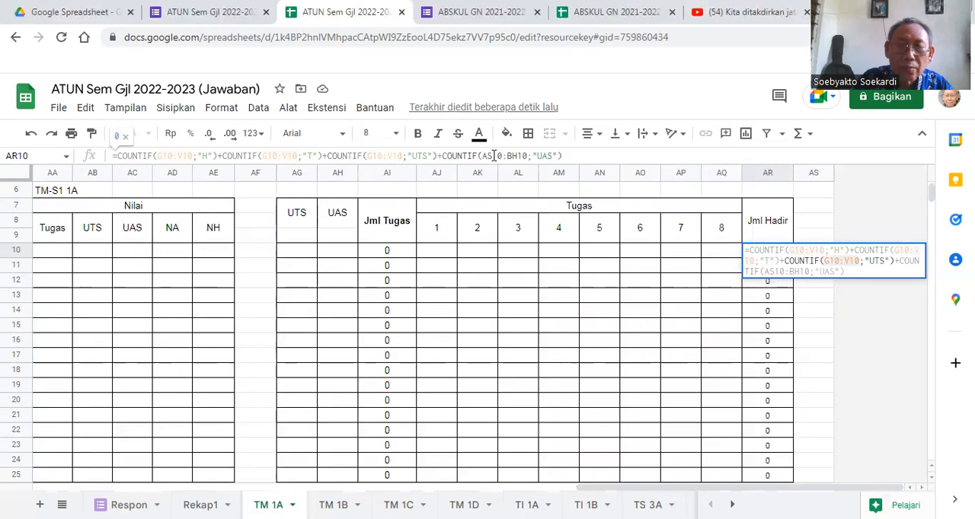
key(BackSpace)
key(BackSpace)
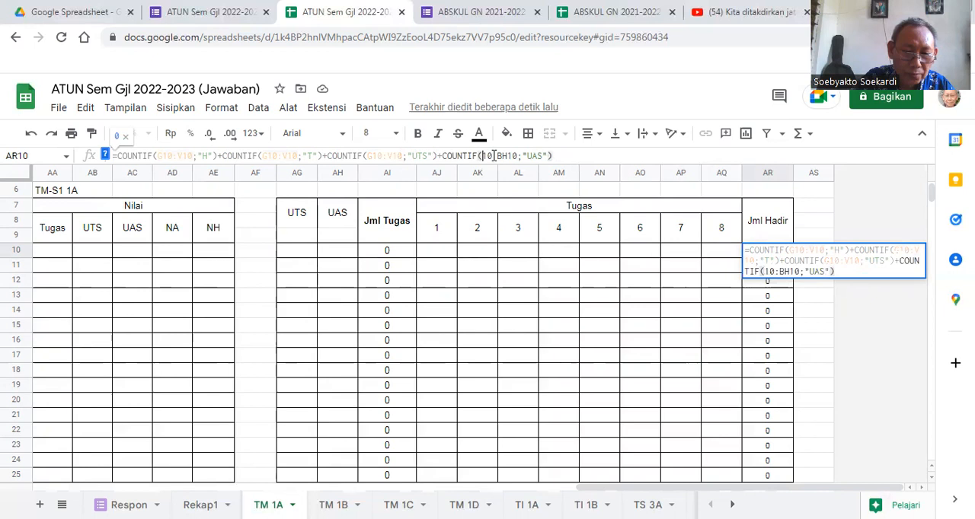
text(G)
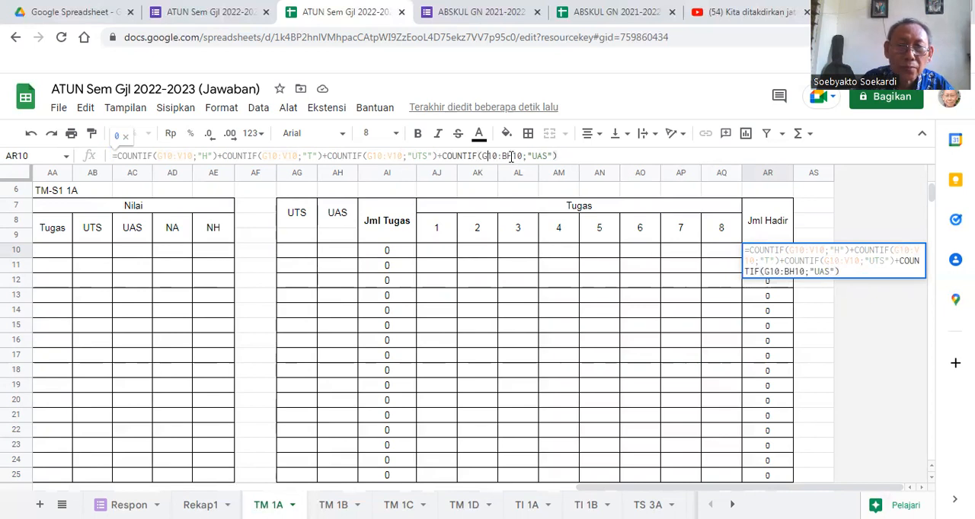
click(512, 156)
key(BackSpace)
key(BackSpace)
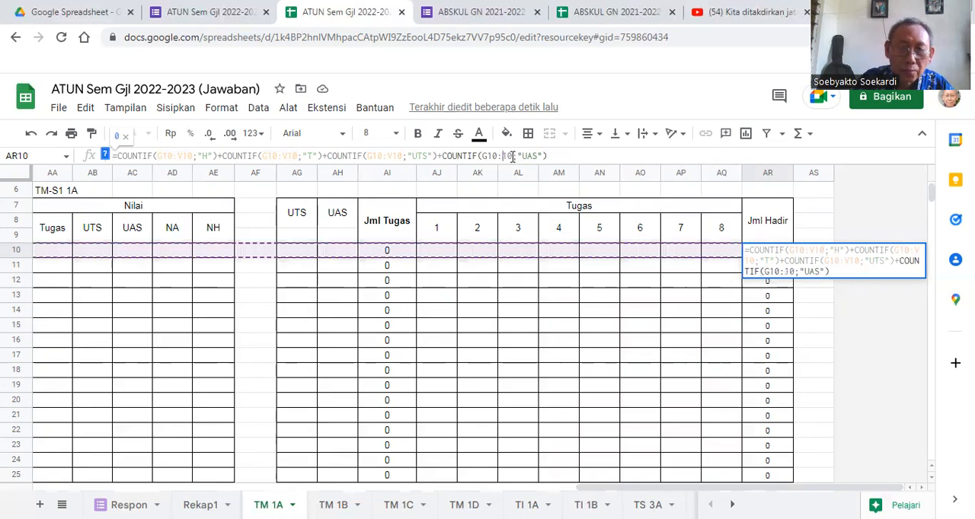
text(V)
click(560, 155)
key(Return)
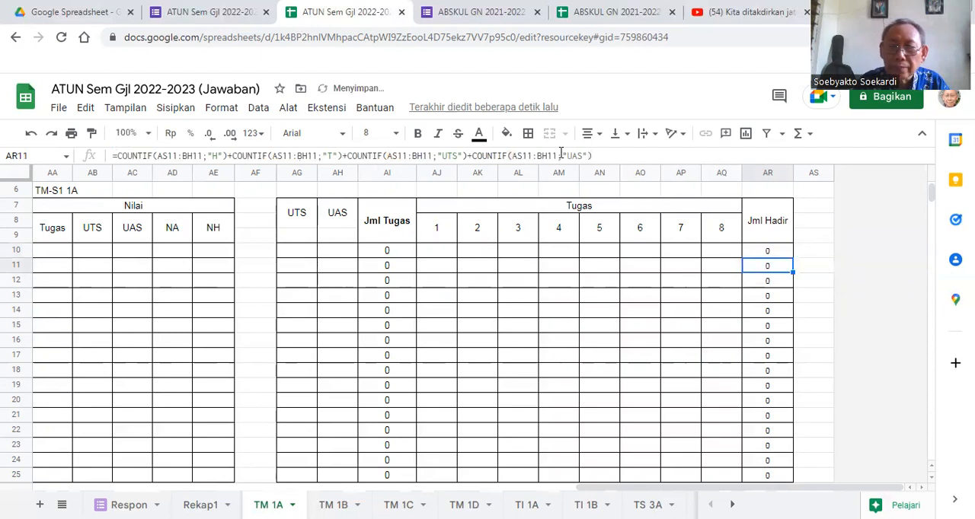
- Fill the corrected Jml Hadir formula from AR10 down to AR25 and check the copy in AR11
click(777, 254)
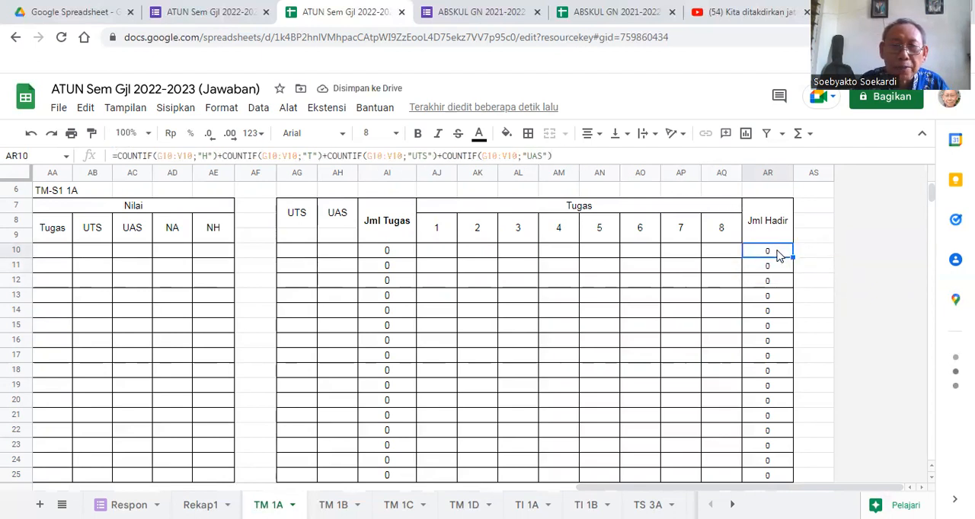
drag(792, 258, 792, 482)
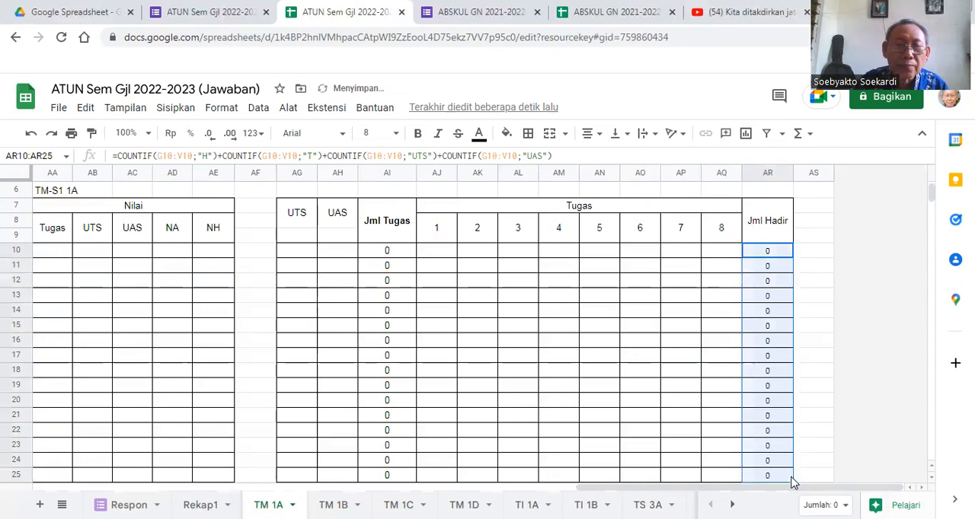
click(765, 268)
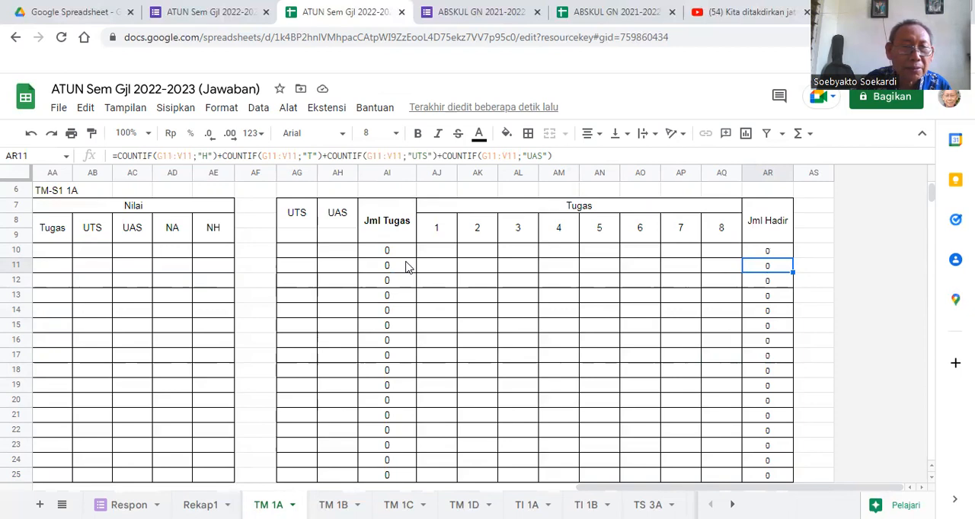
- Examine the Jml Hadir formulas in F10 to F13, and review the Nilai, Tugas and second Jml Hadir columns
drag(616, 488, 152, 491)
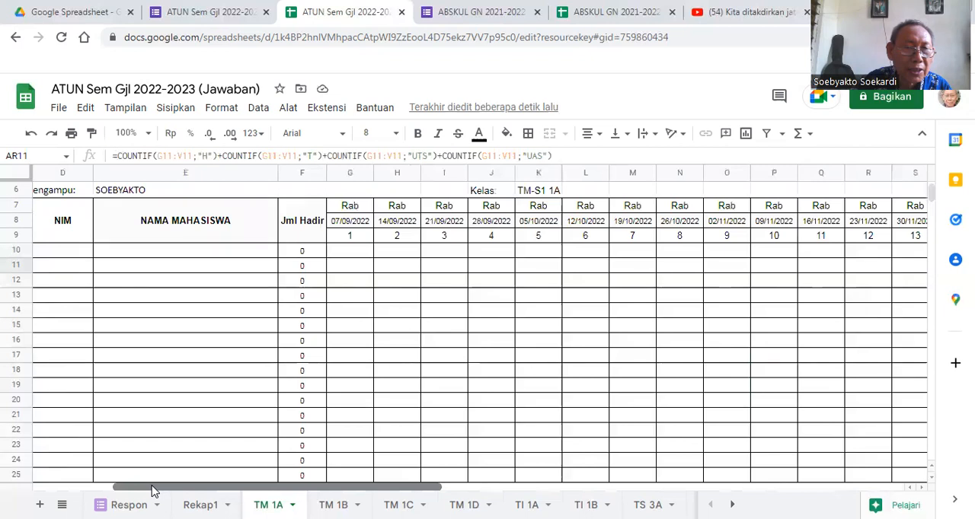
click(301, 254)
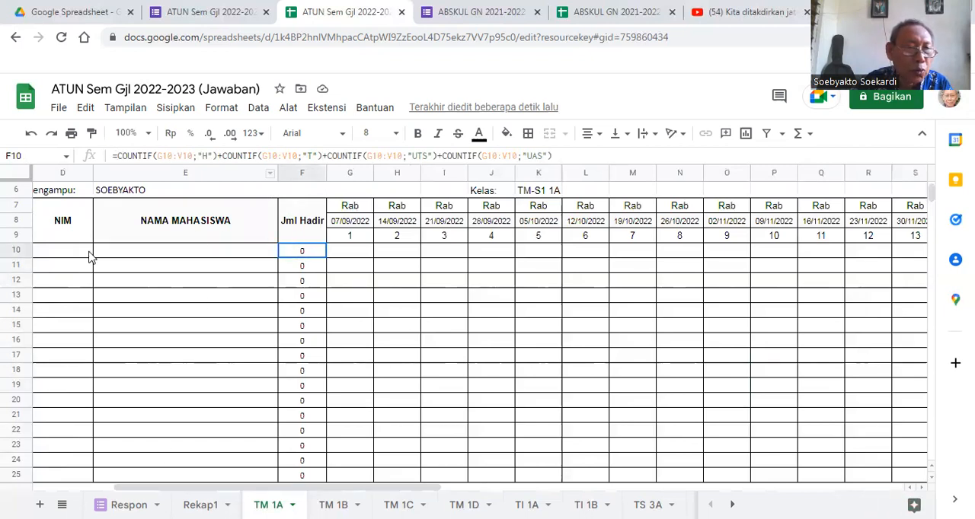
click(299, 268)
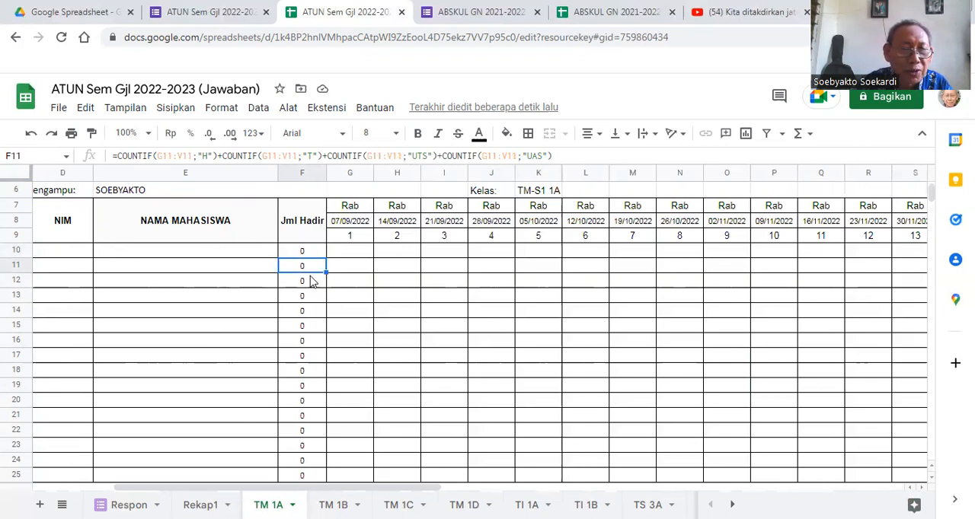
click(312, 284)
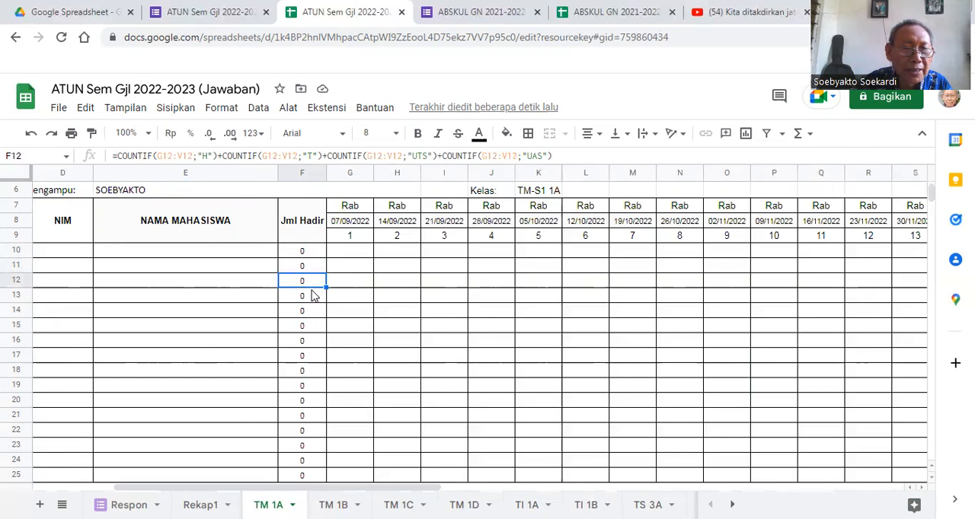
click(313, 297)
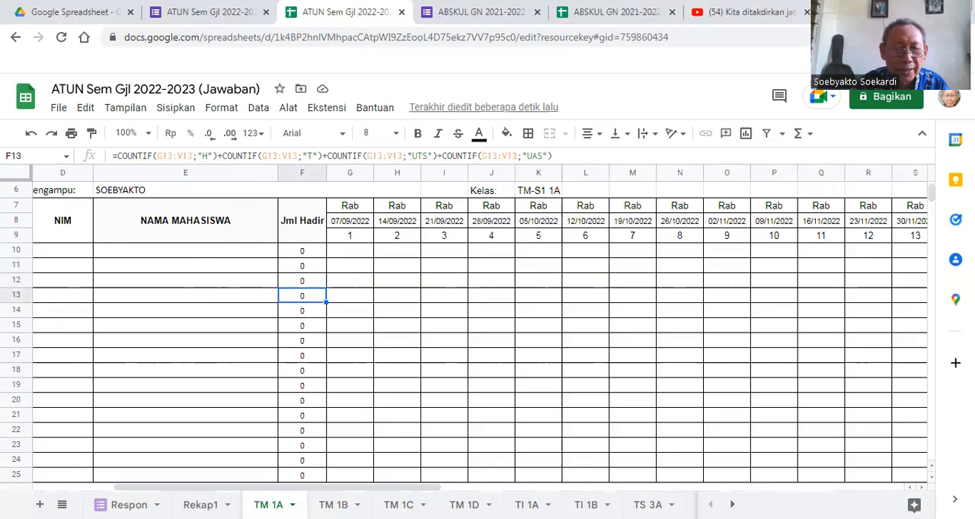
drag(387, 491, 752, 494)
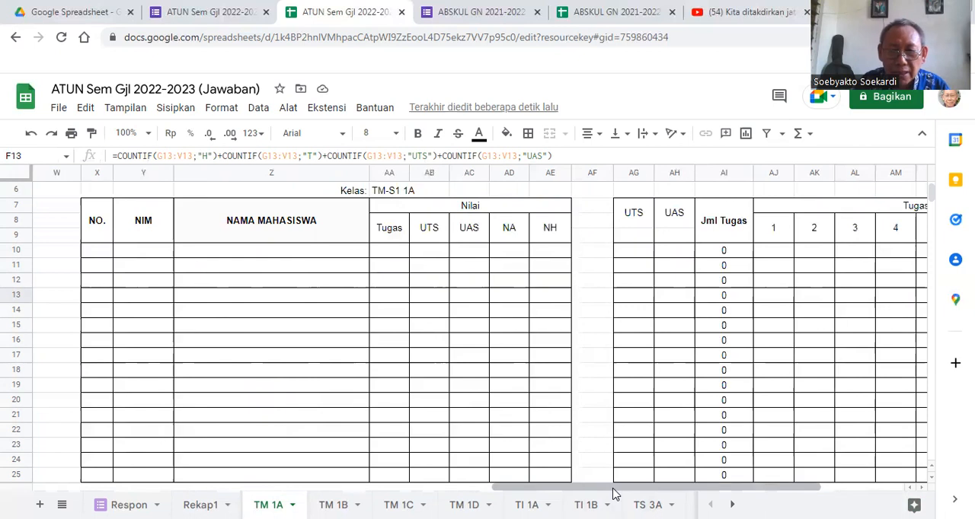
drag(614, 493, 675, 490)
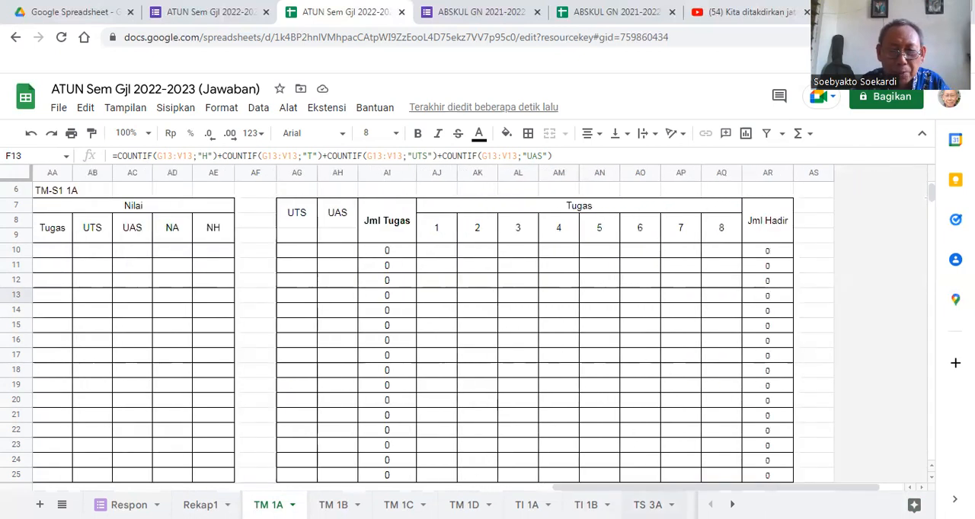
drag(644, 488, 593, 490)
drag(502, 488, 479, 487)
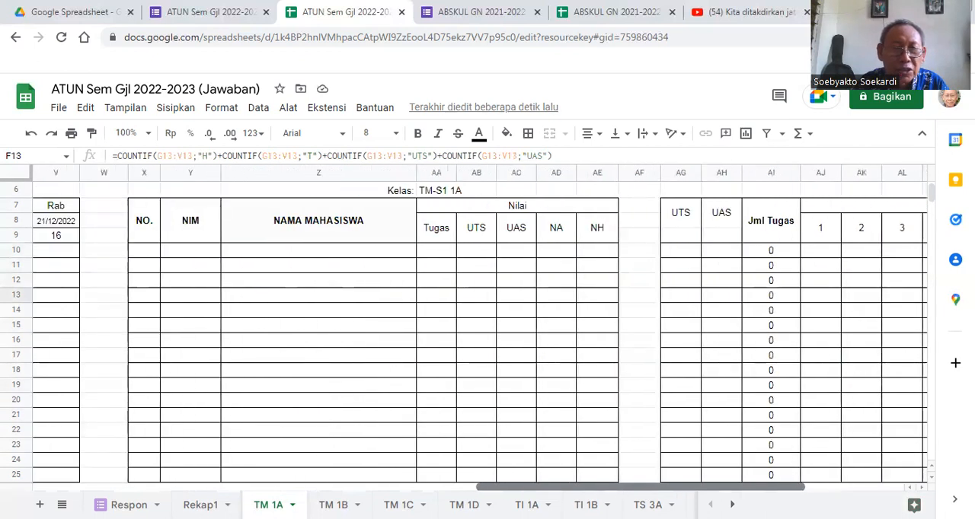
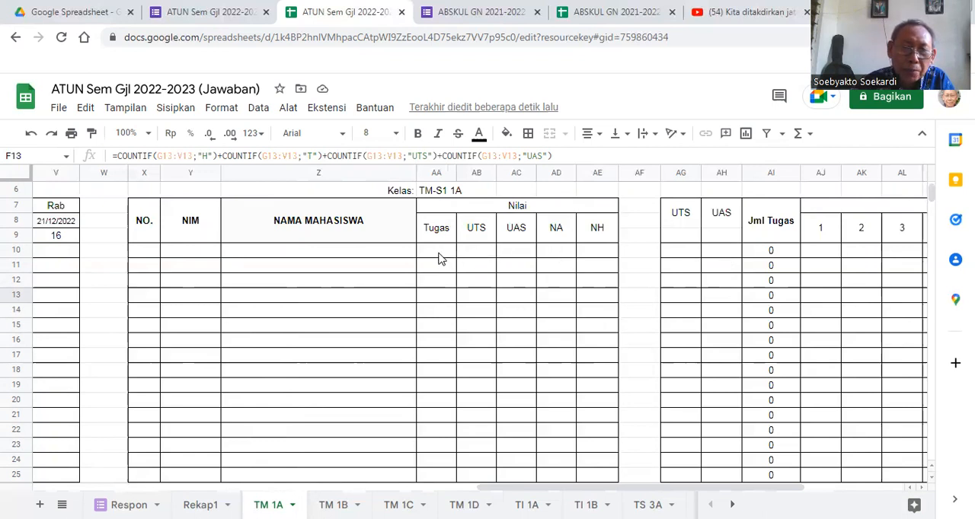
- Begin the NA formula in AD10 with the two weights, =30%+30%
click(554, 254)
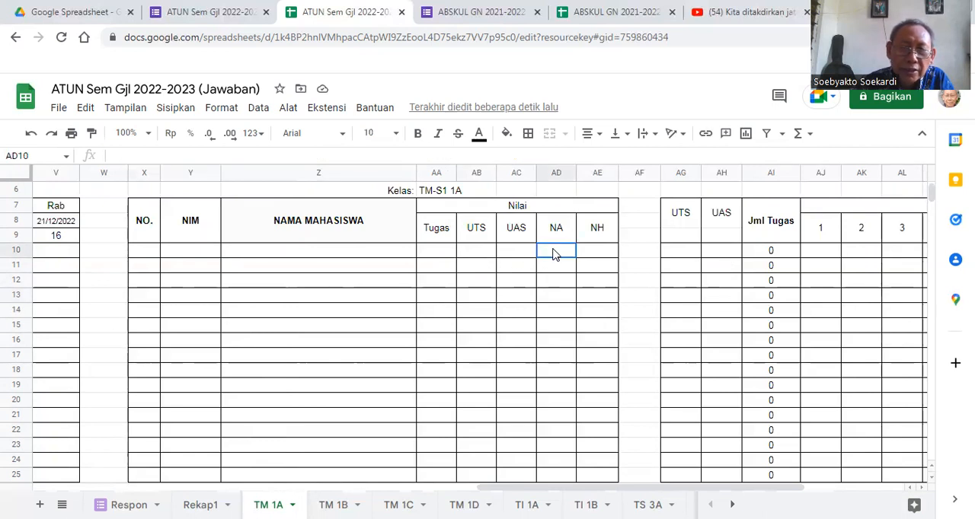
text(=)
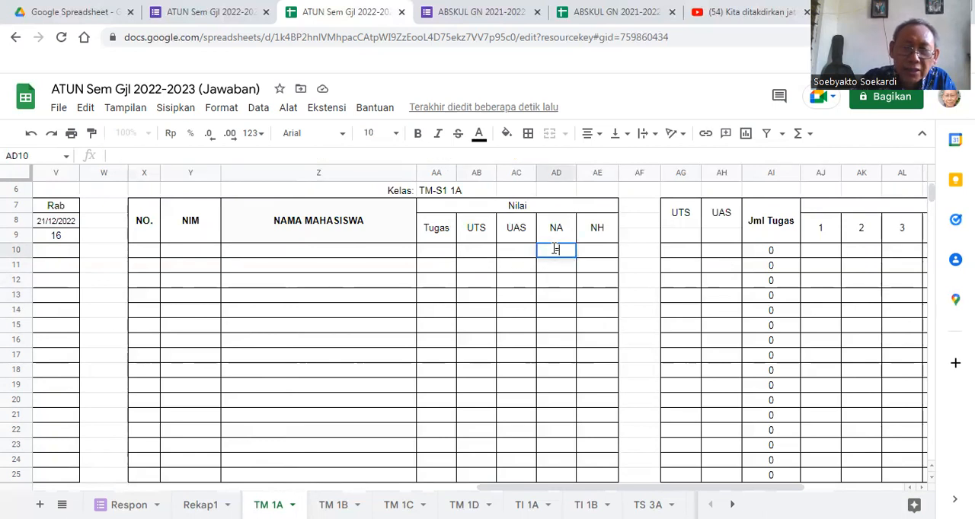
text(30%)
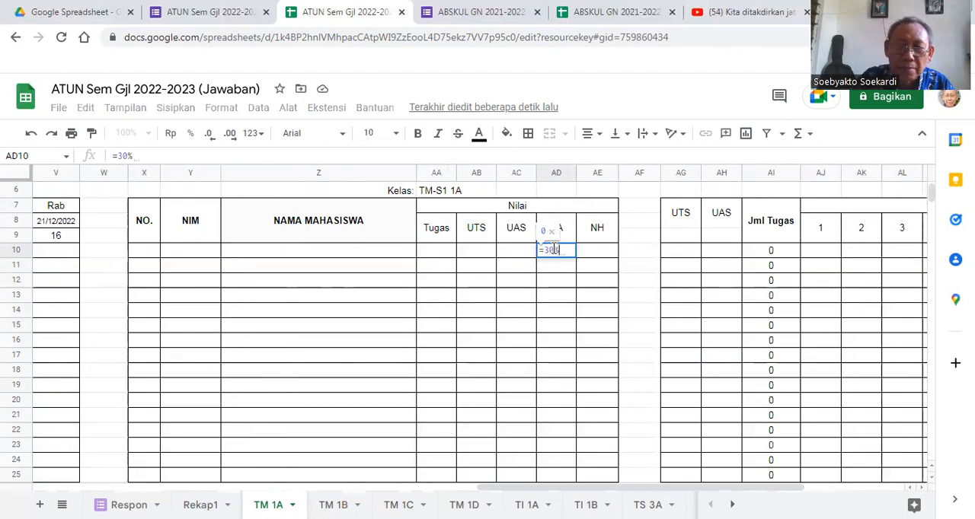
text(+)
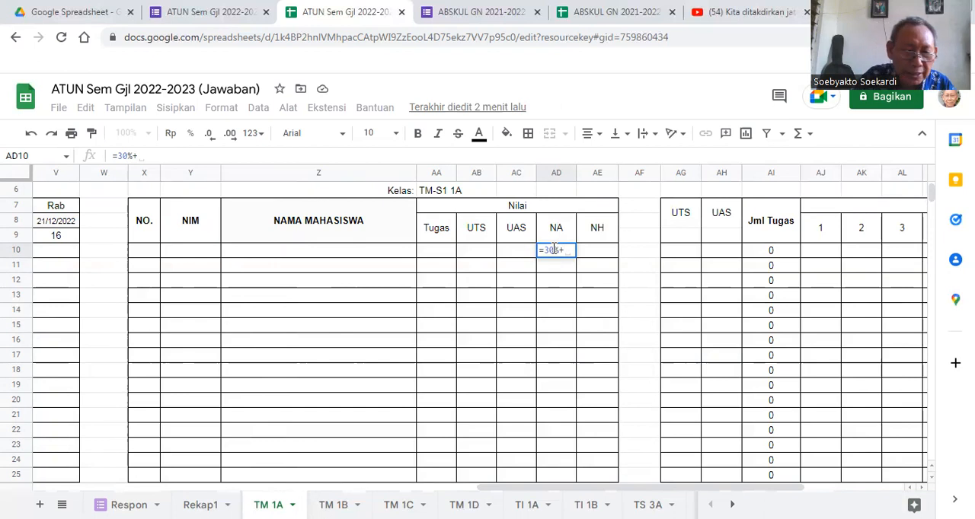
text(30%)
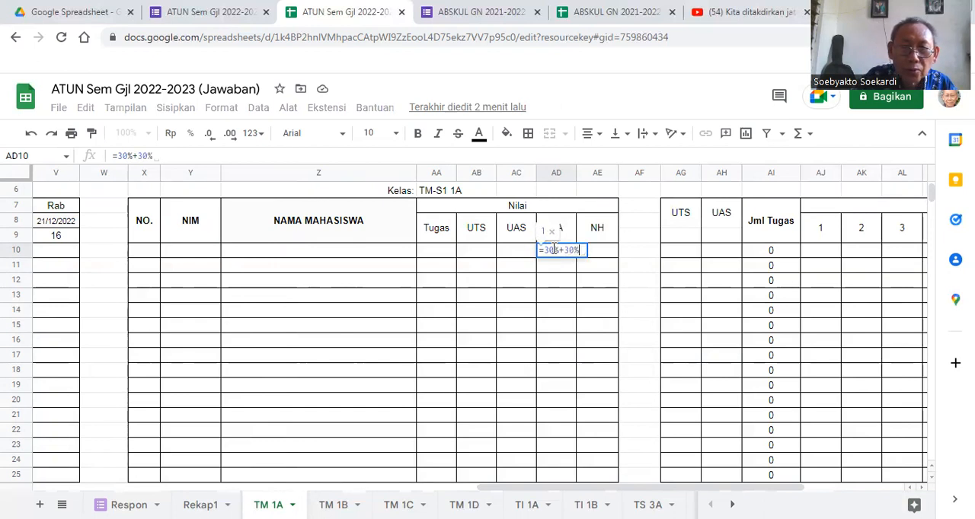
- Multiply the first 30% in the AD10 formula by Tugas cell AA10 and the second 30% by UTS cell AB10
click(560, 250)
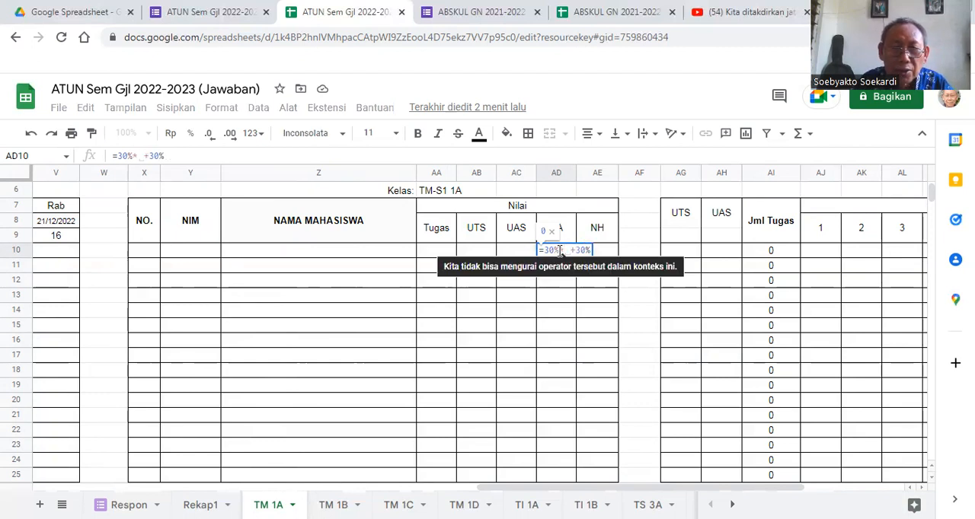
click(438, 255)
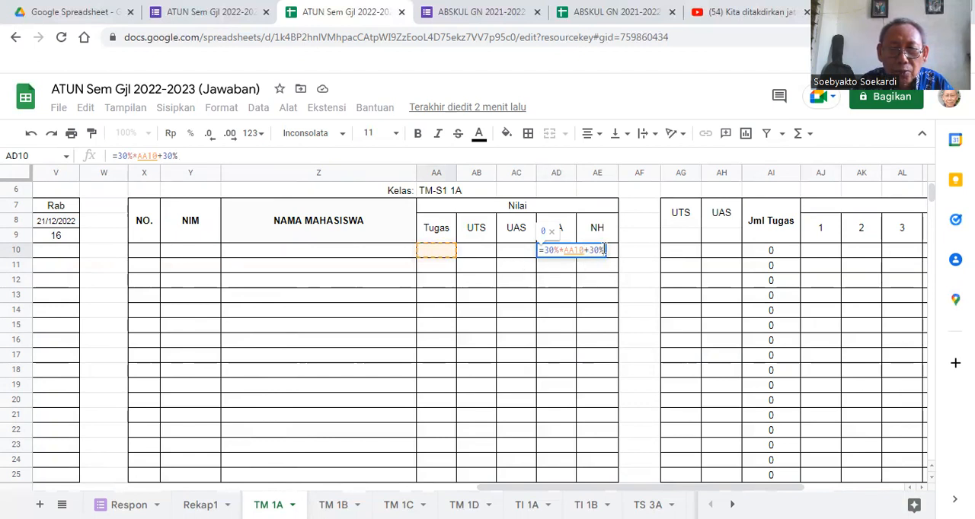
text(*)
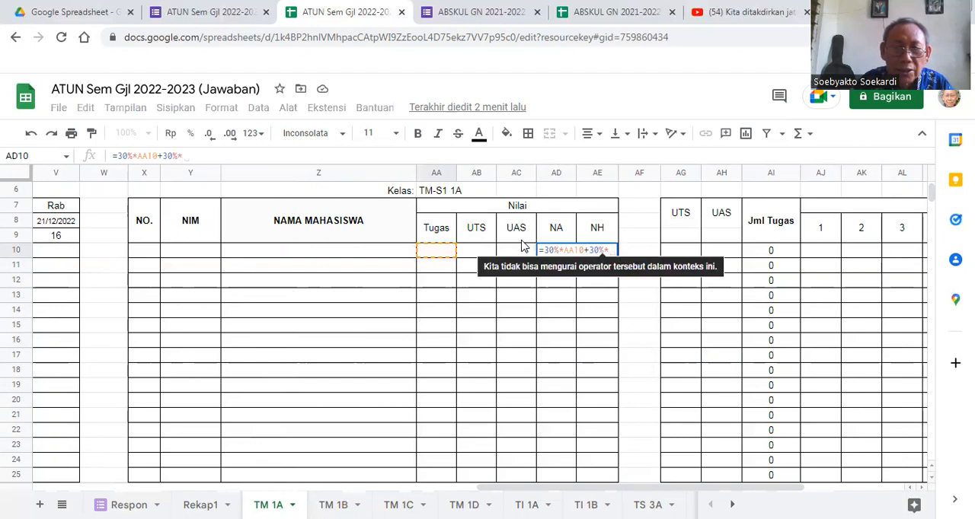
click(475, 253)
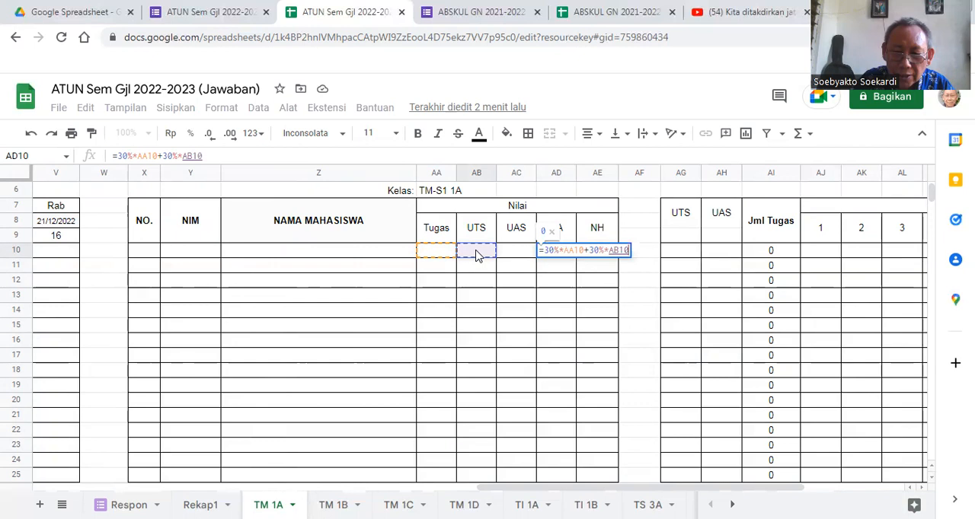
- Add 40% of UAS cell AC10 to the NA formula in AD10 and commit it
text(+)
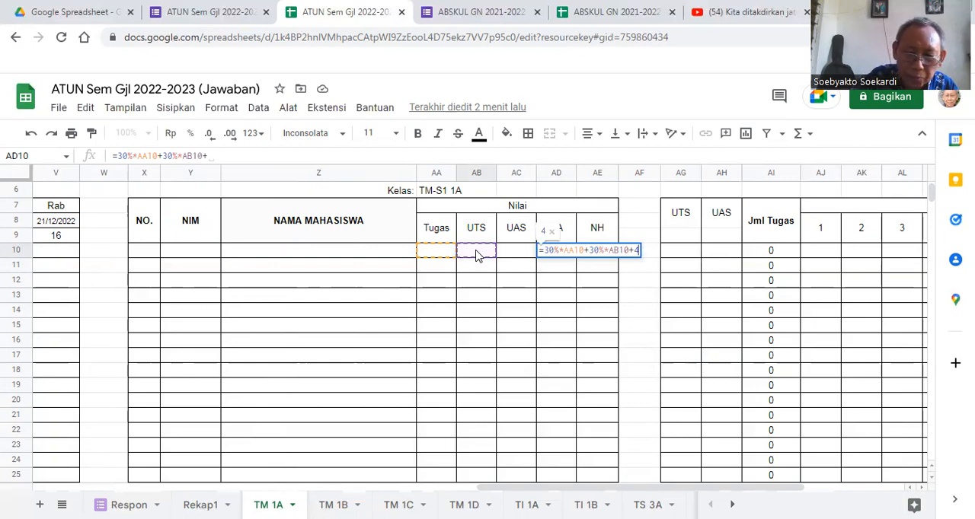
text(40)
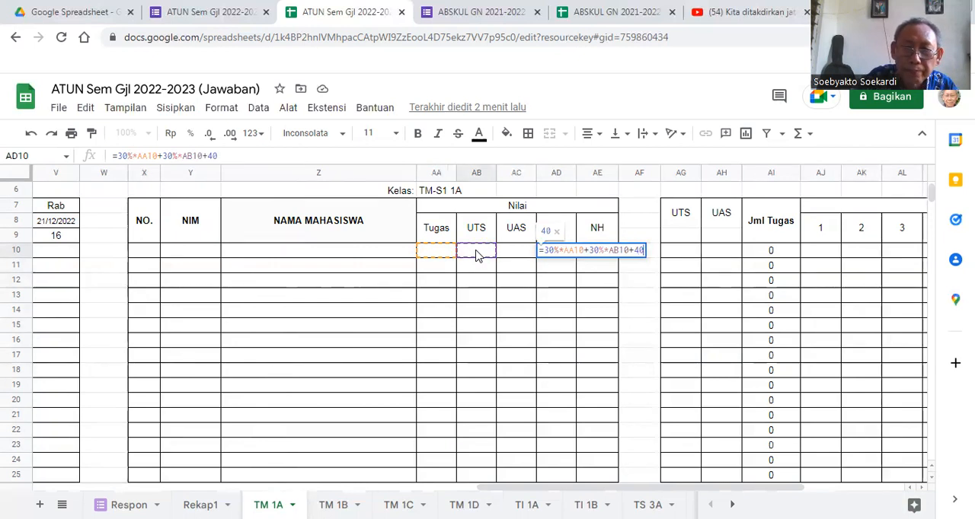
text(%)
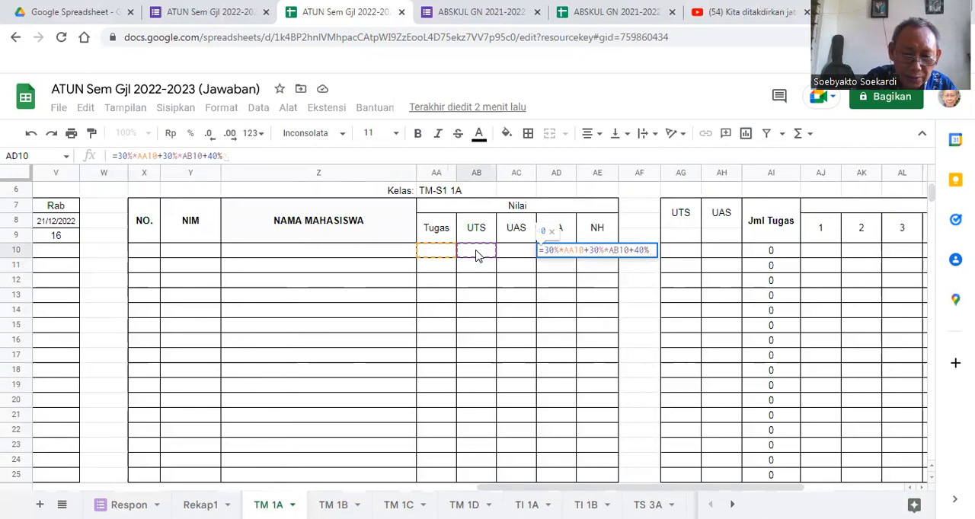
text(*)
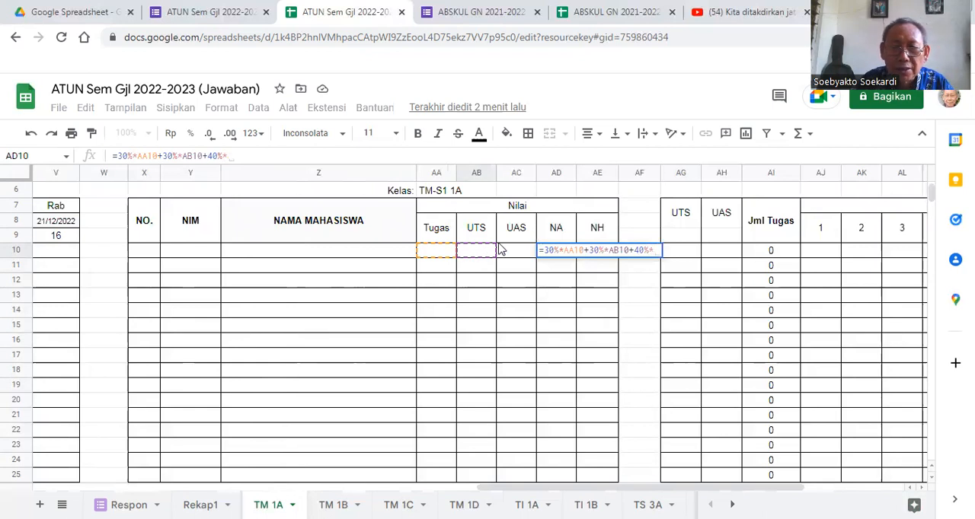
click(512, 251)
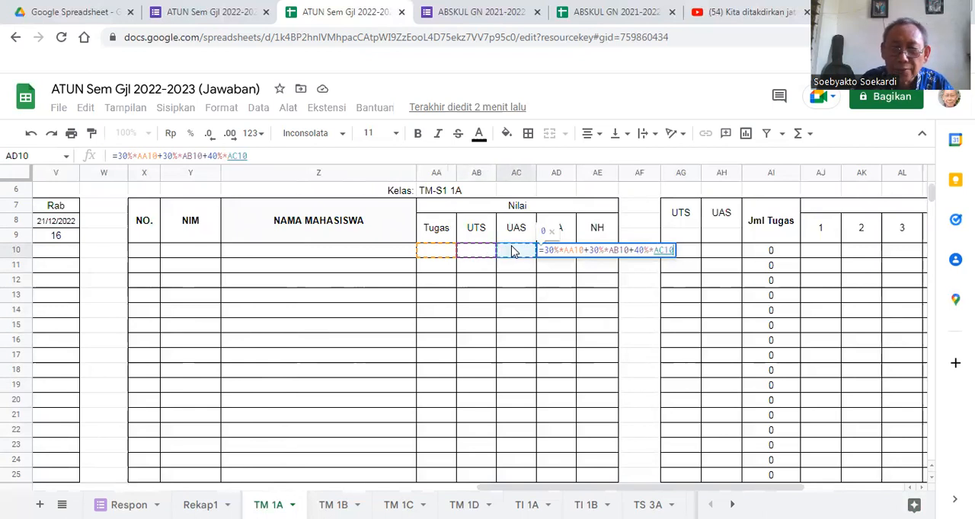
key(Return)
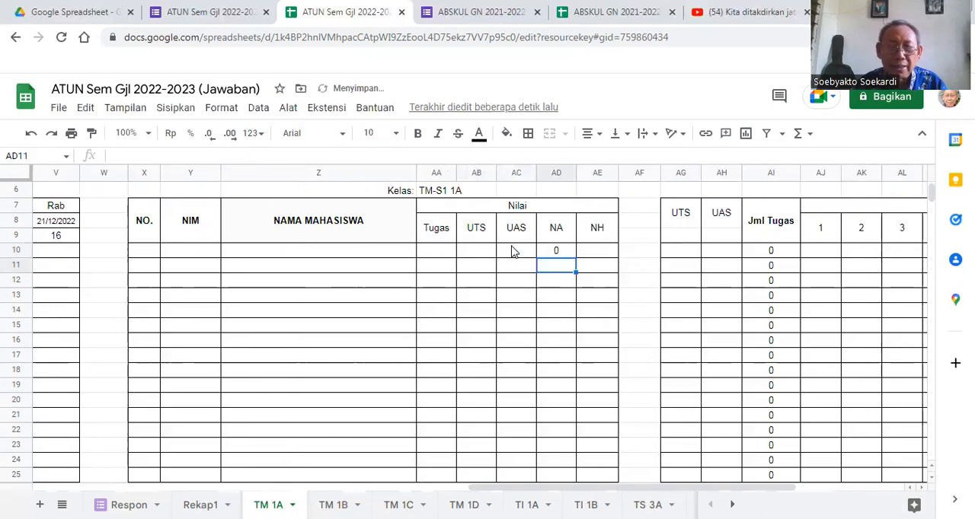
- Fill the NA formula from AD10 down to AD25, then select the first NH cell, AE10
click(563, 255)
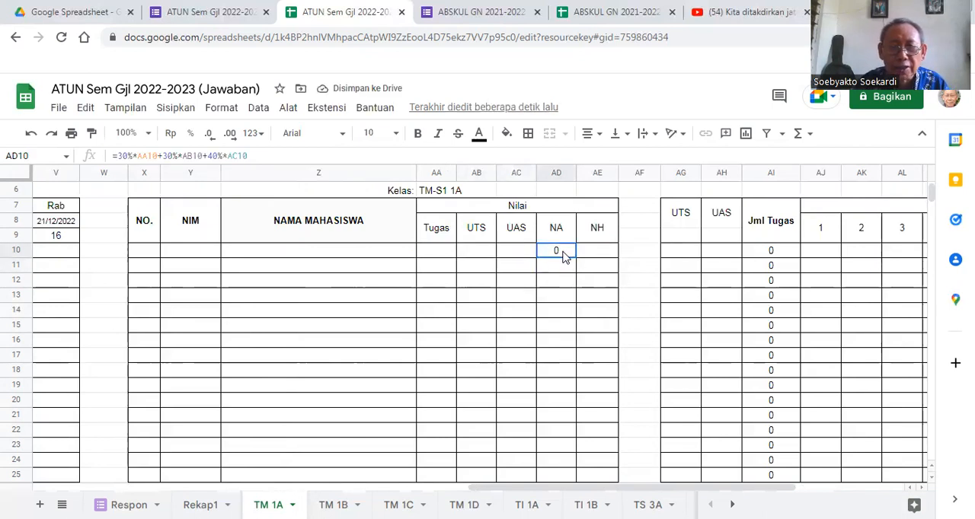
drag(576, 259, 579, 477)
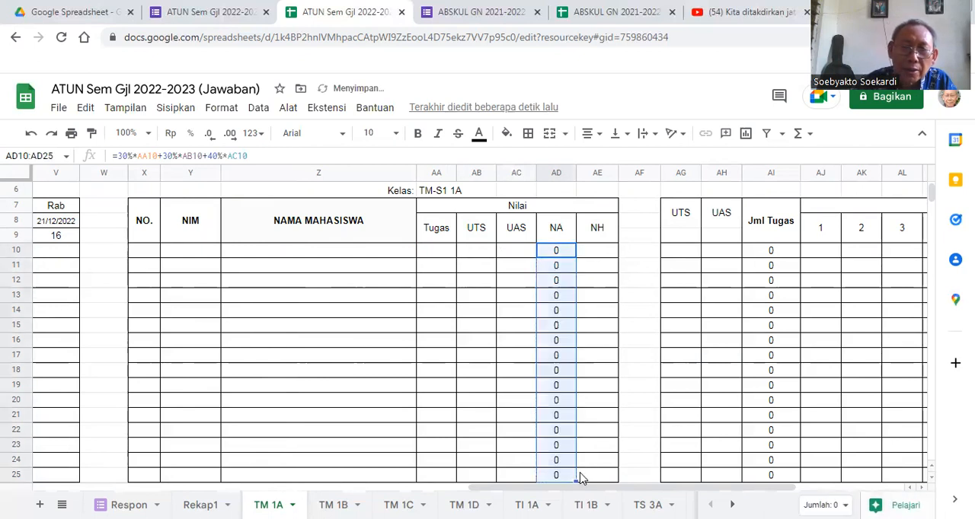
click(597, 259)
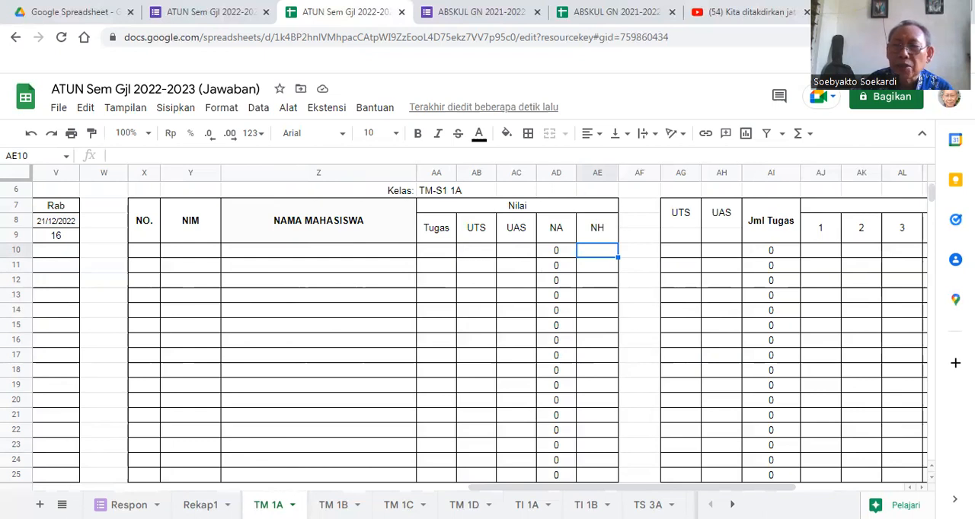
- Reduce the browser page zoom to 50% to view the attendance, Nilai and Tugas tables together
click(961, 37)
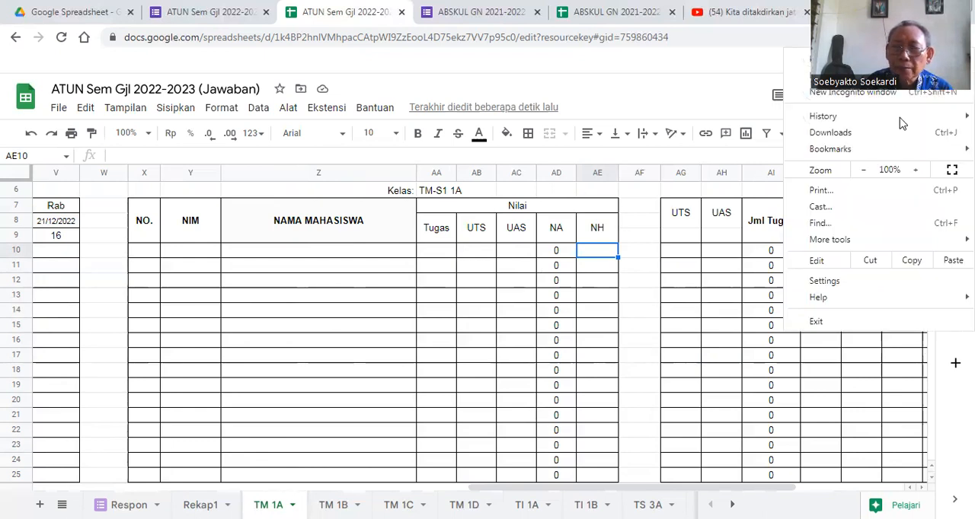
click(864, 173)
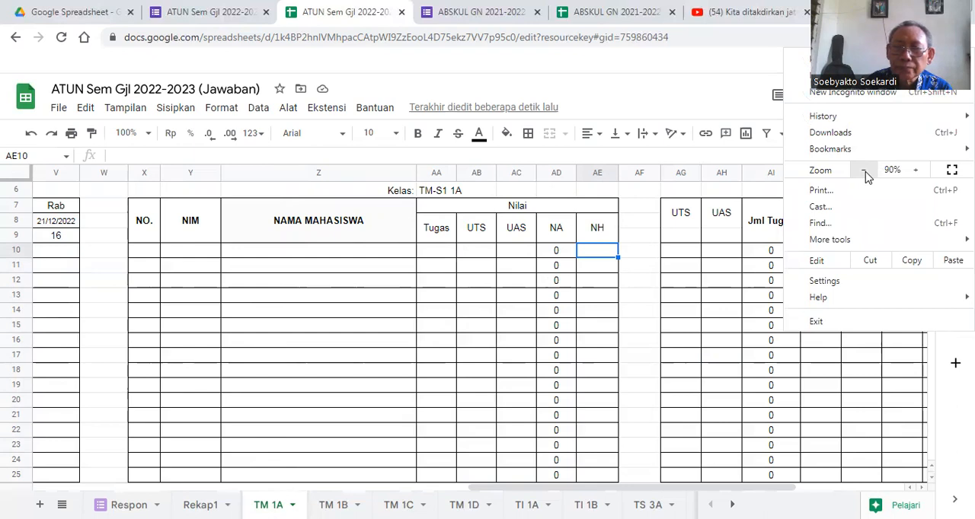
click(865, 171)
click(864, 171)
click(864, 171)
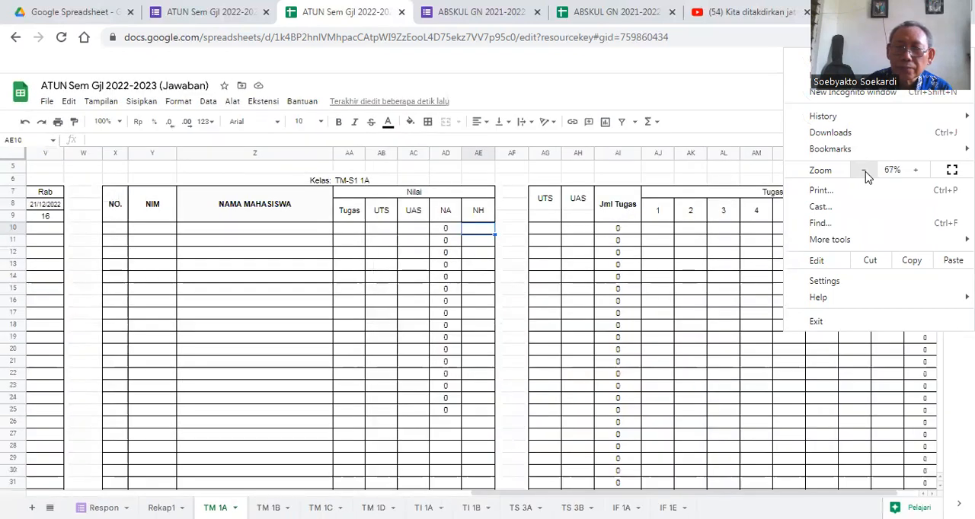
click(864, 171)
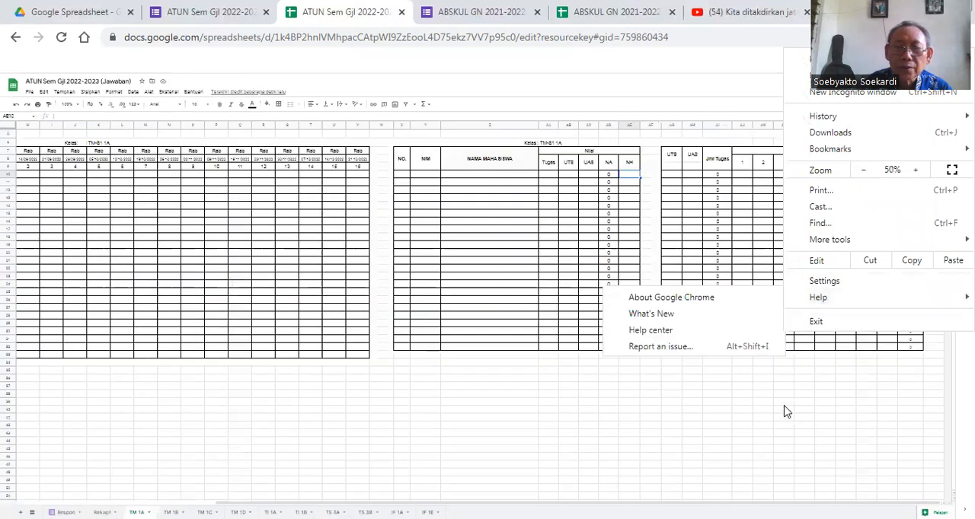
click(784, 419)
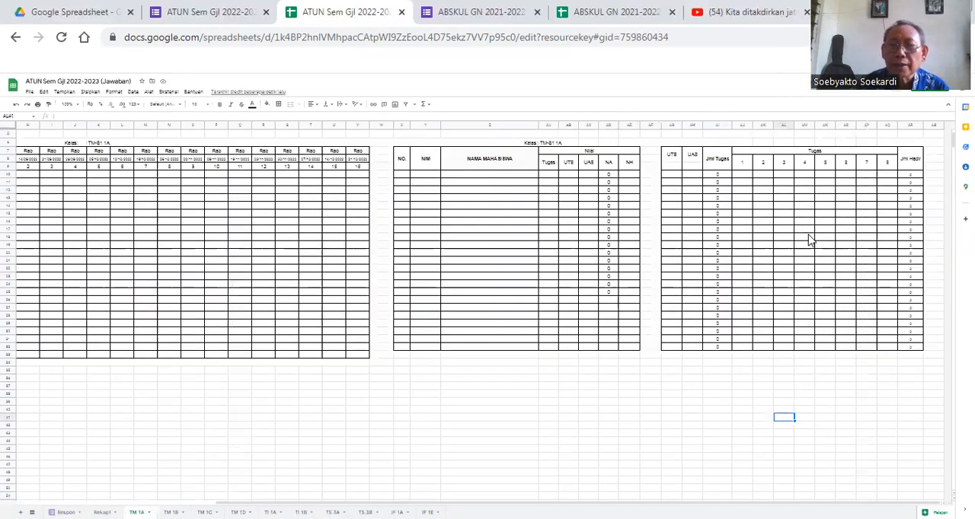